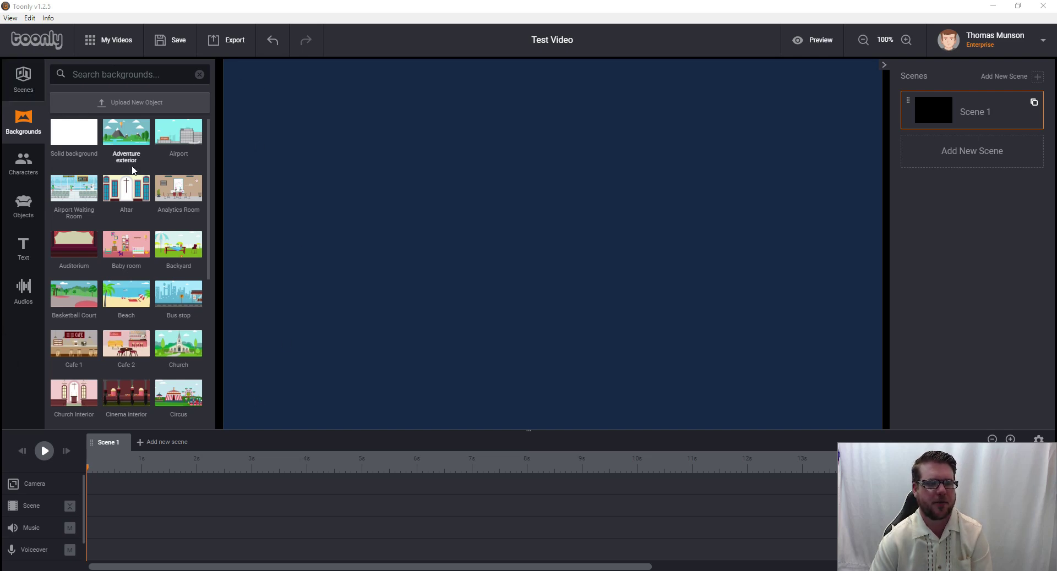
Add the Adventure scene preset to Scene 1 and play it twice to preview
left_click(23, 79)
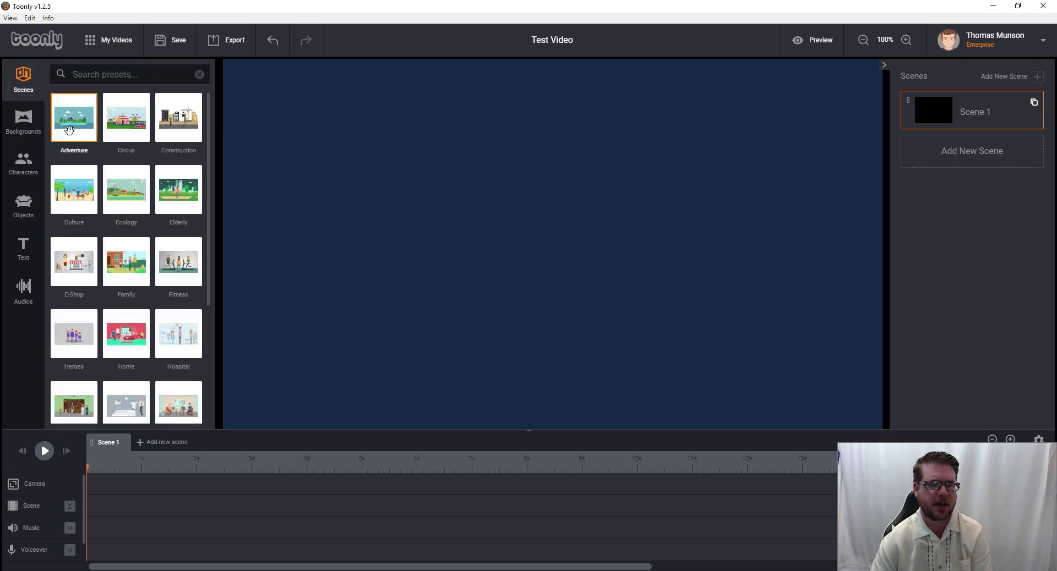
left_click_drag(361, 212, 361, 213)
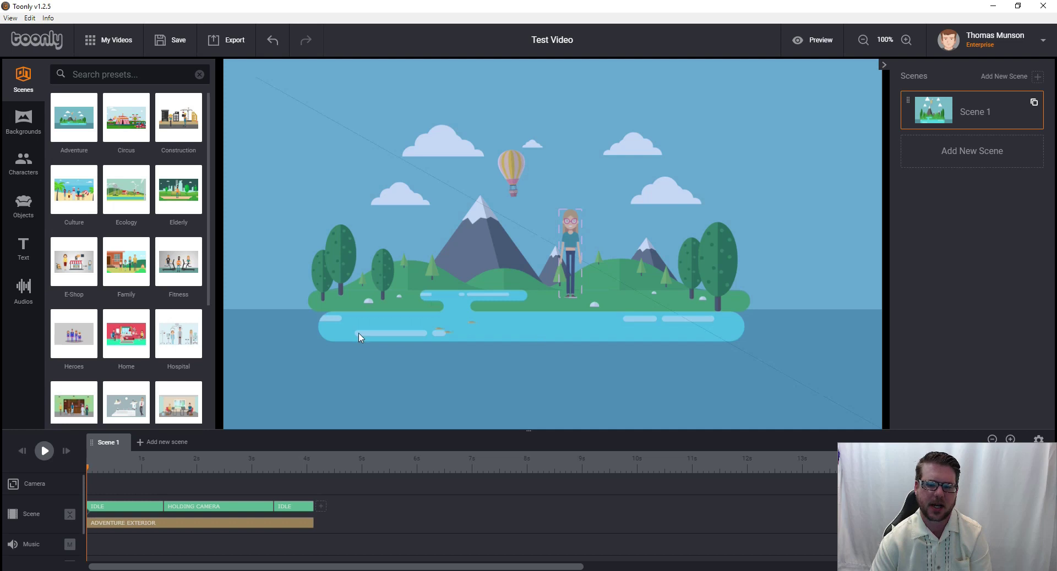
left_click(45, 451)
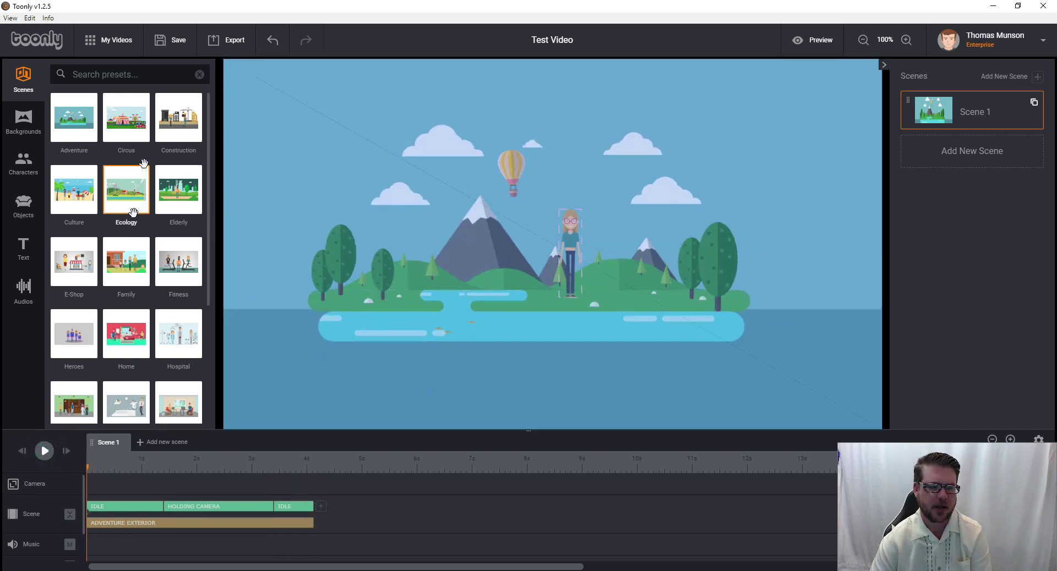
scroll(111, 254, "down", 1)
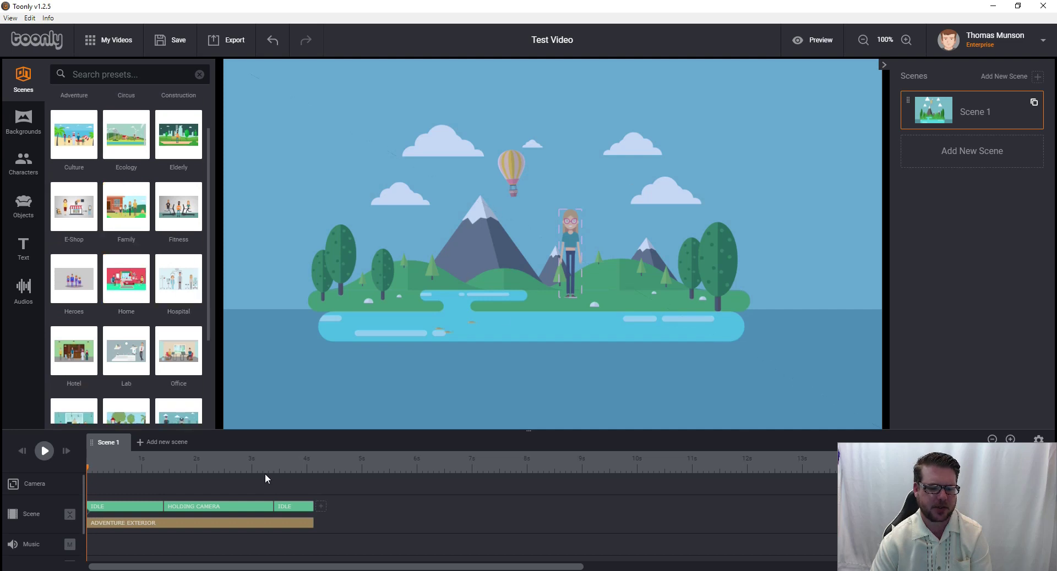
left_click(45, 455)
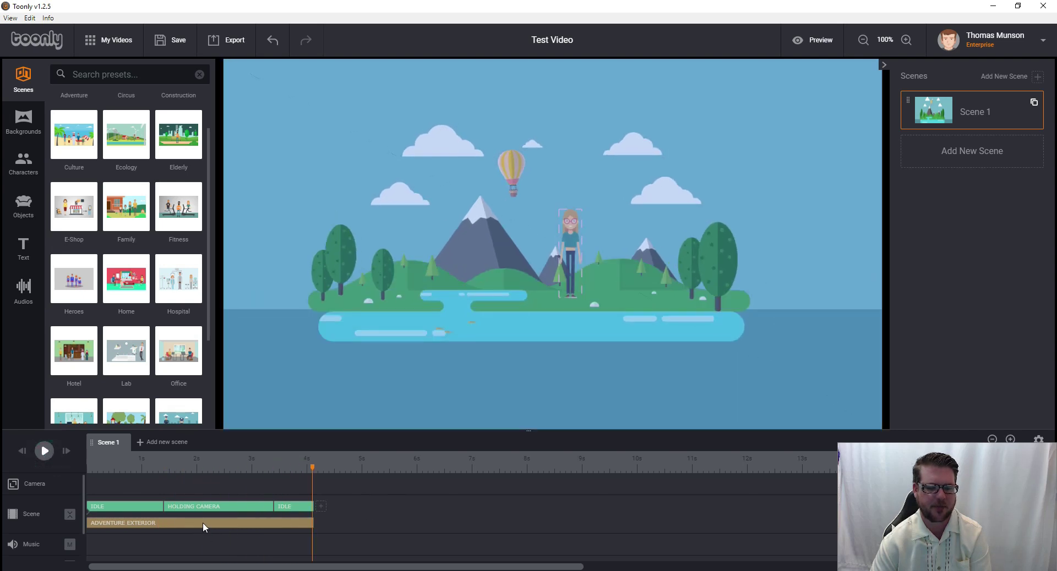
Remove the Adventure Exterior background, holding camera animation and remaining idle clips from the timeline
left_click(204, 524)
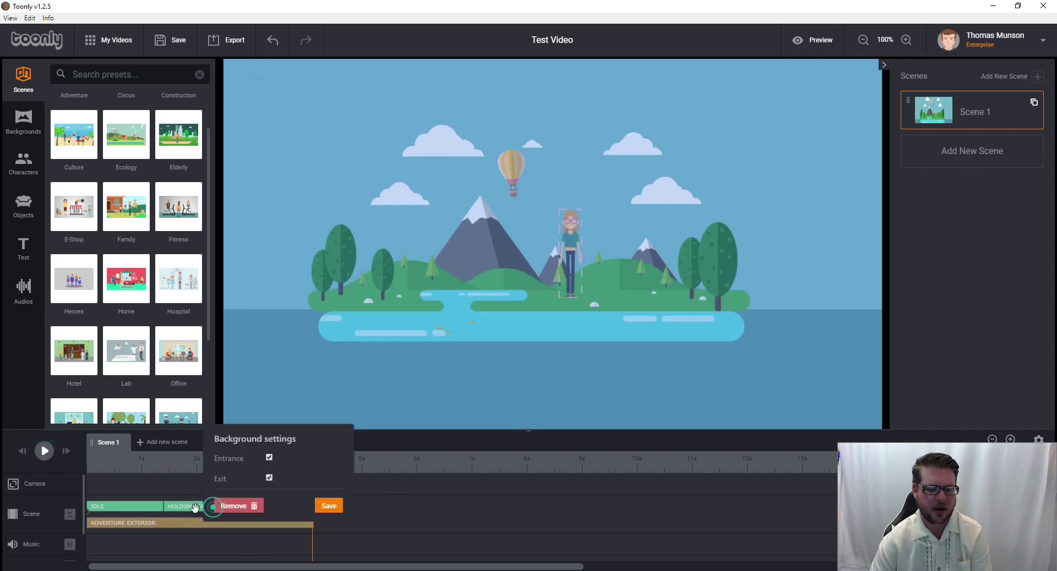
left_click(223, 506)
left_click(194, 506)
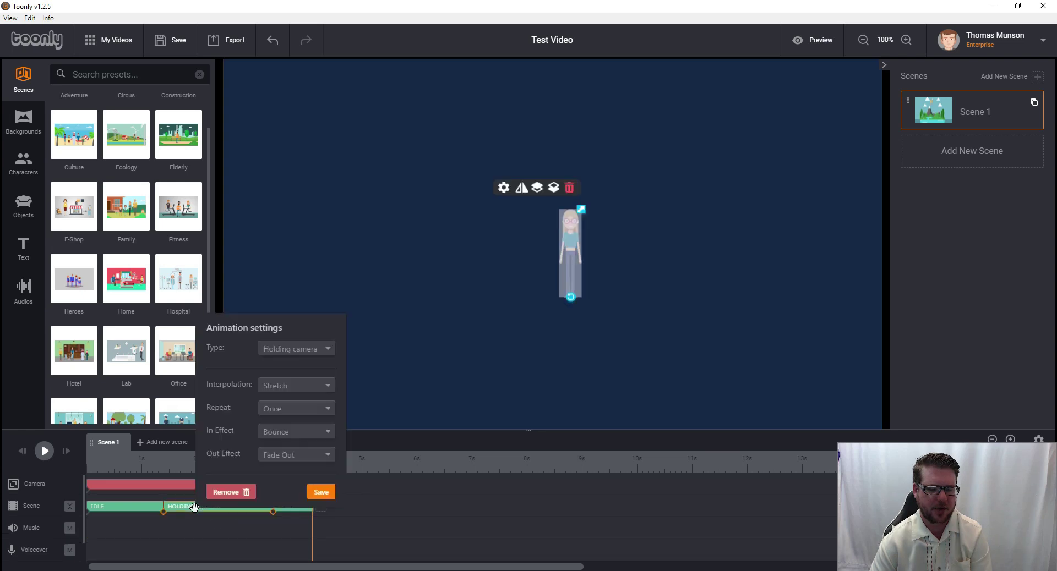
left_click(218, 493)
left_click(146, 506)
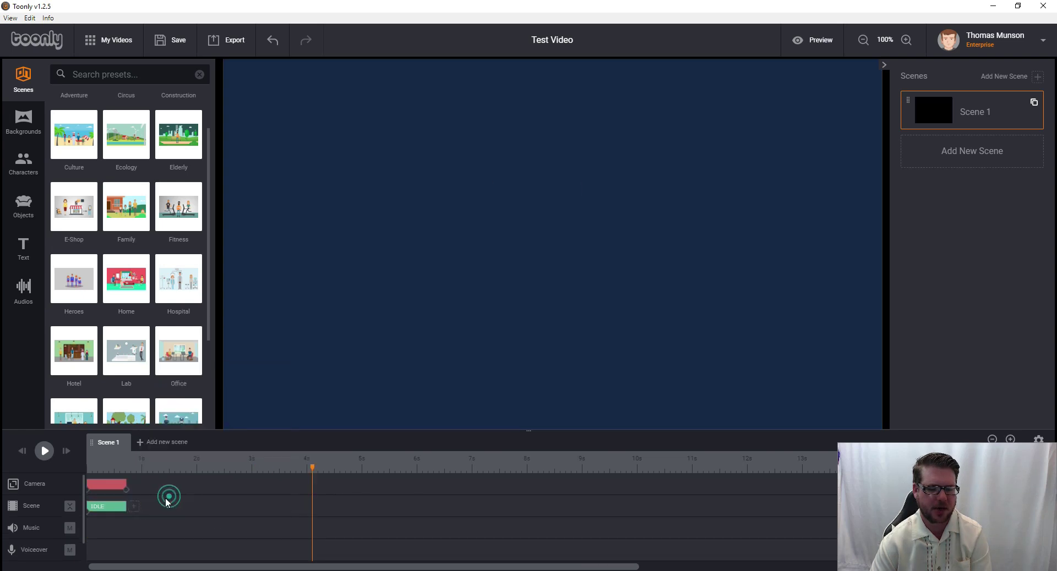
left_click(99, 506)
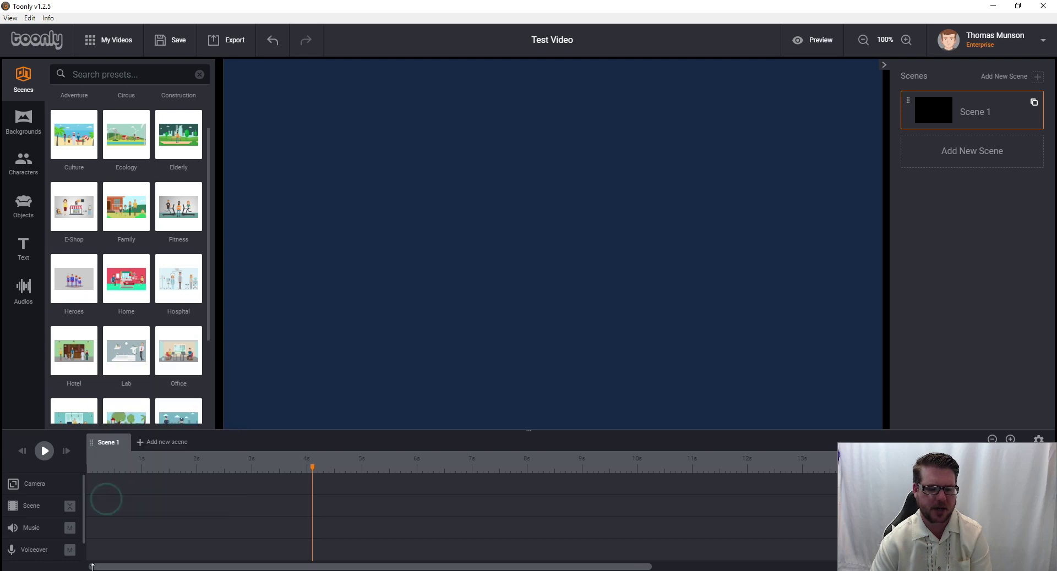
Drop the Beach background with palm trees, umbrella and towel onto Scene 1
left_click(23, 132)
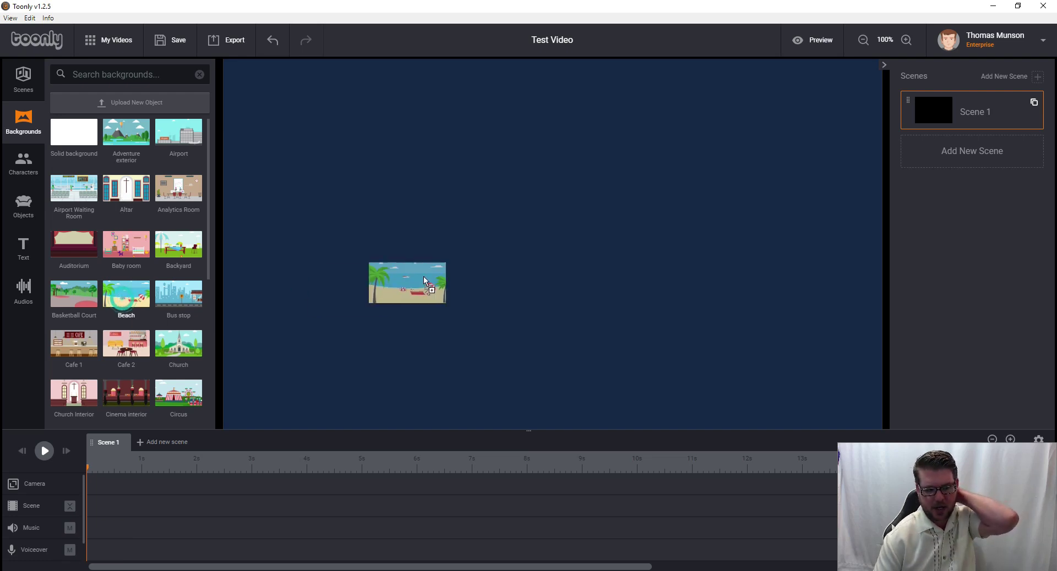
left_click_drag(425, 281, 471, 238)
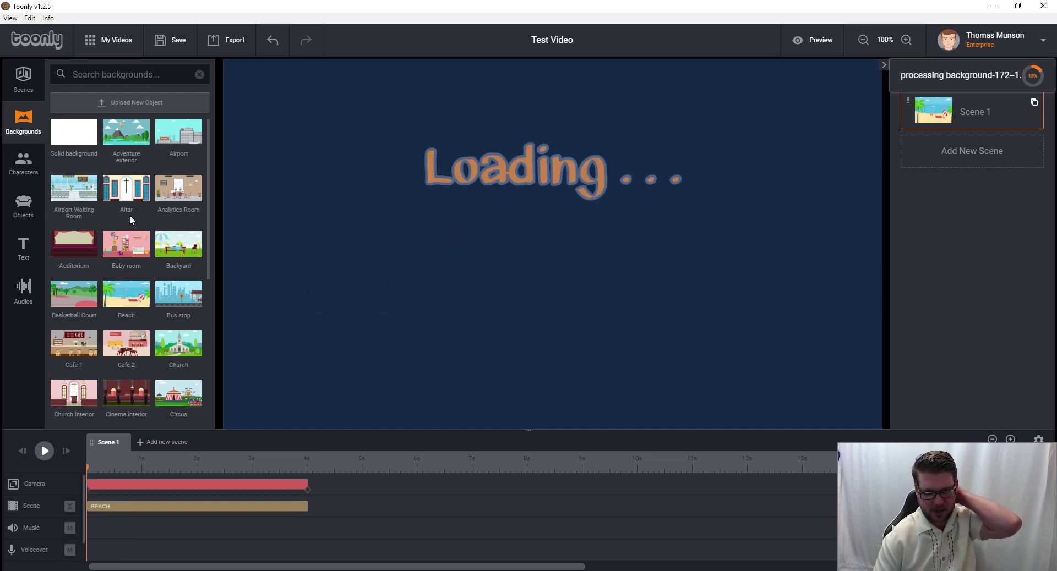
scroll(130, 214, "down", 5)
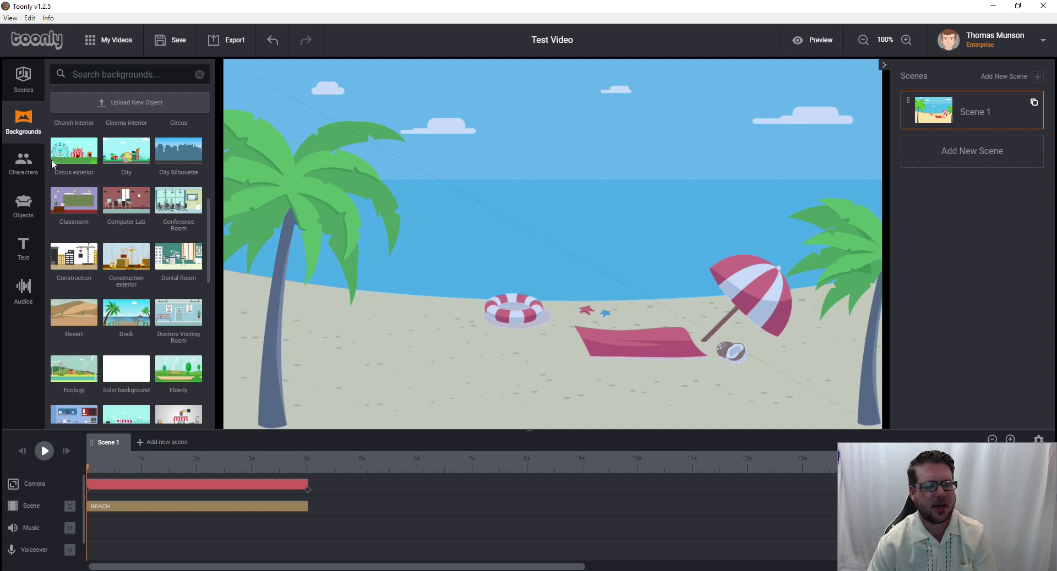
scroll(126, 259, "down", 2)
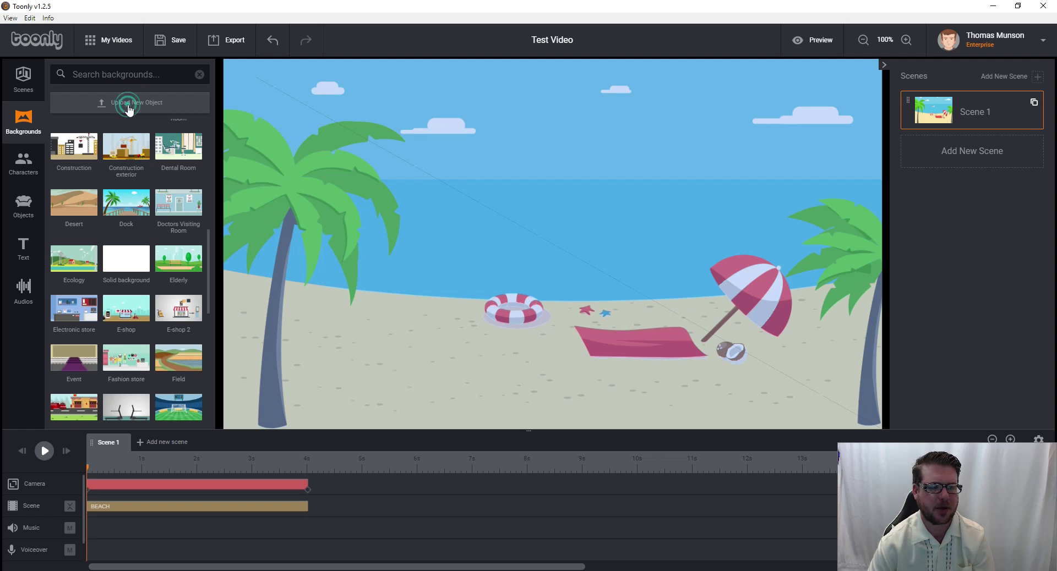
Cancel the file upload, then place a potted plant on the beach and delete it
left_click(506, 278)
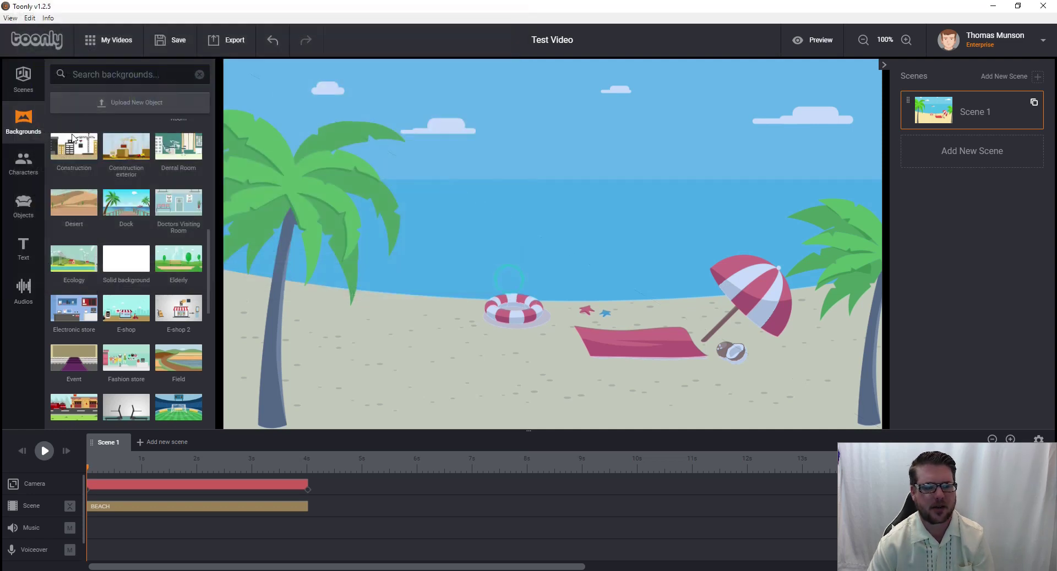
left_click(23, 206)
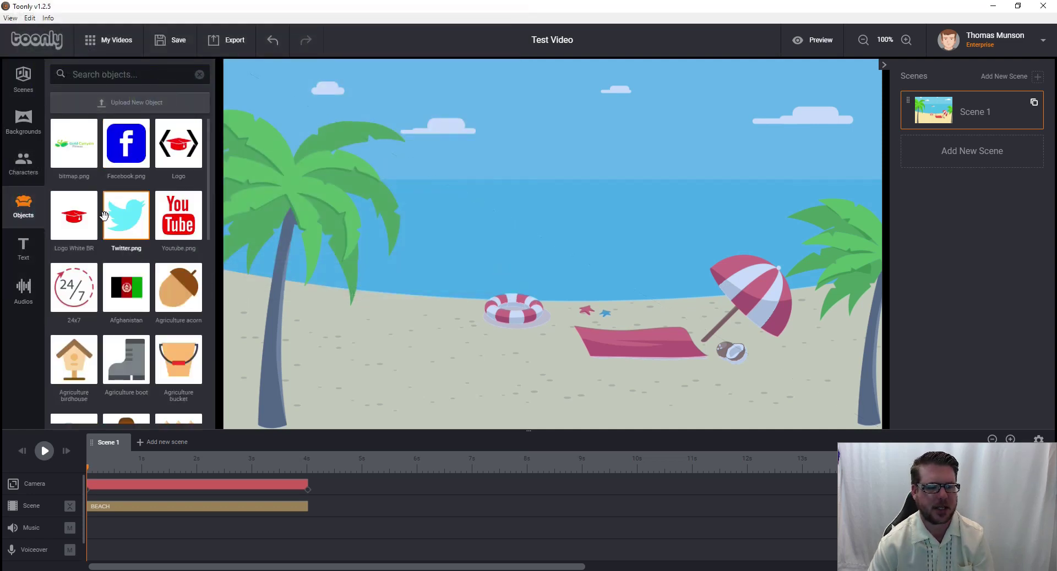
scroll(103, 214, "down", 5)
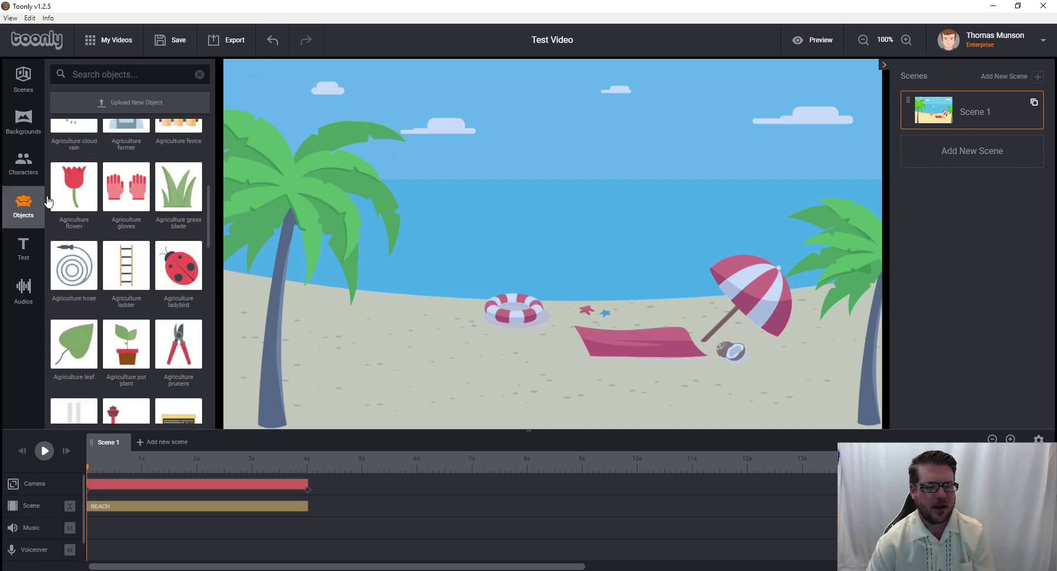
scroll(104, 285, "down", 2)
scroll(103, 285, "down", 2)
scroll(108, 284, "down", 2)
scroll(109, 282, "down", 2)
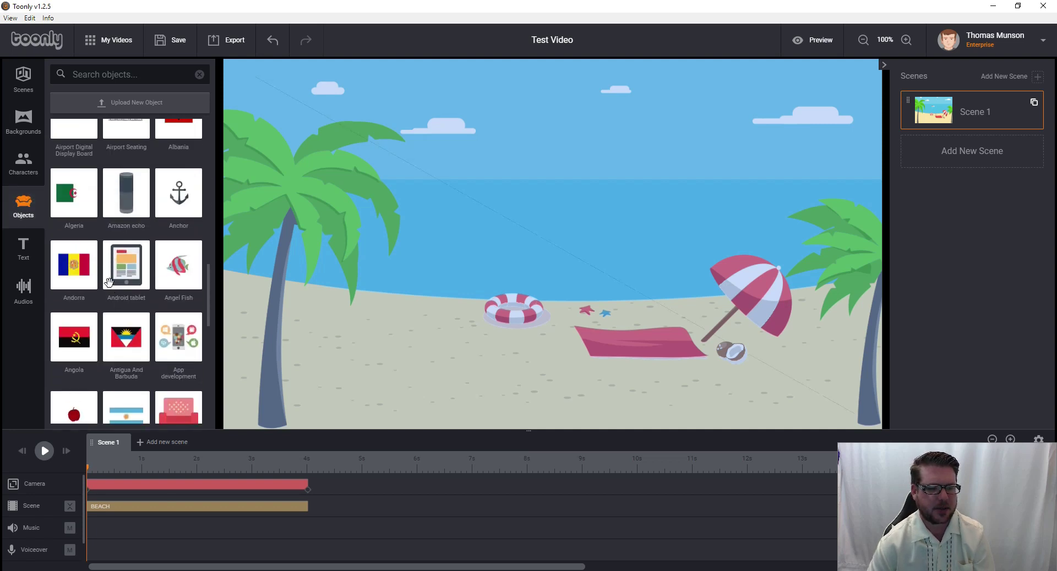
scroll(109, 283, "up", 4)
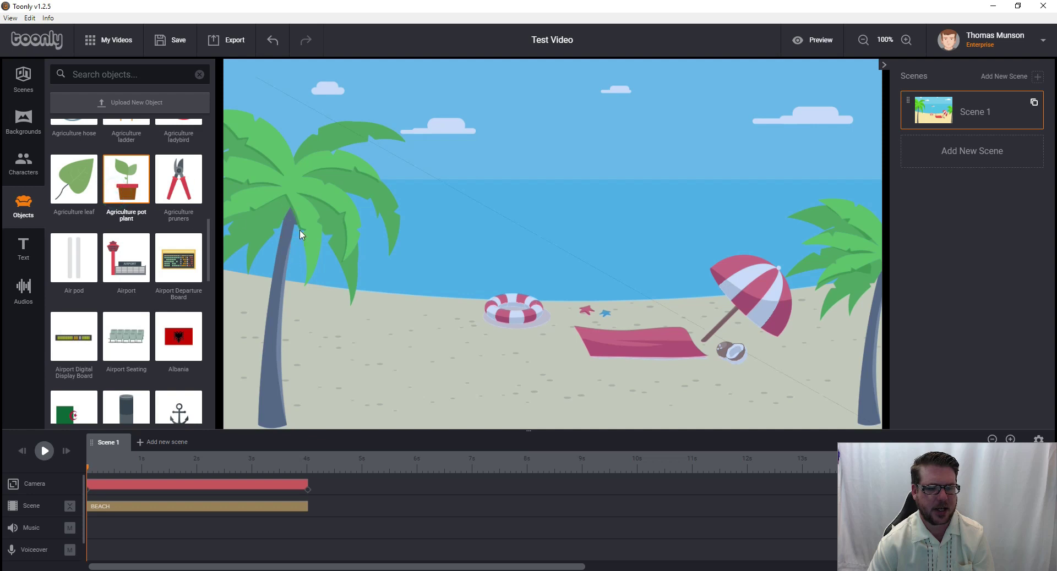
mouse_move(301, 236)
left_mouse_down()
mouse_move(278, 254)
mouse_move(470, 366)
left_mouse_up()
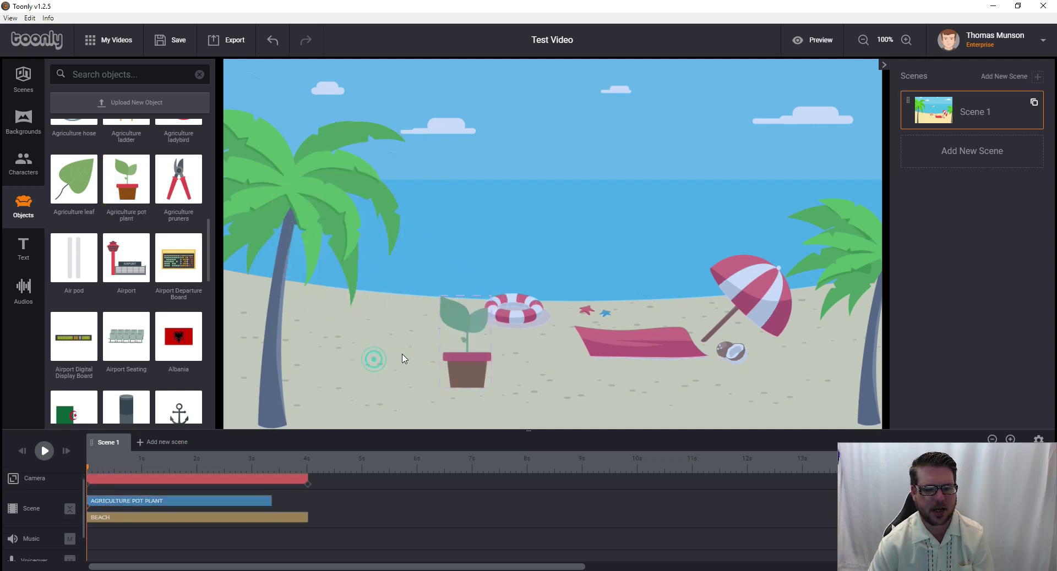
double_click(460, 355)
left_click(500, 333)
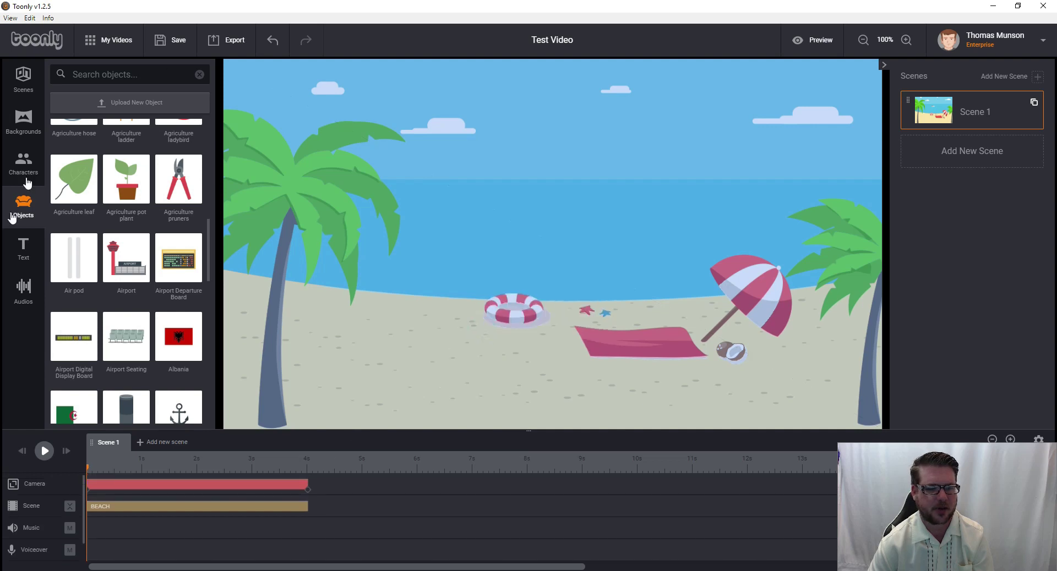
Search objects for 'ice' and place an ice cream cup and two cones on the beach
left_click(119, 68)
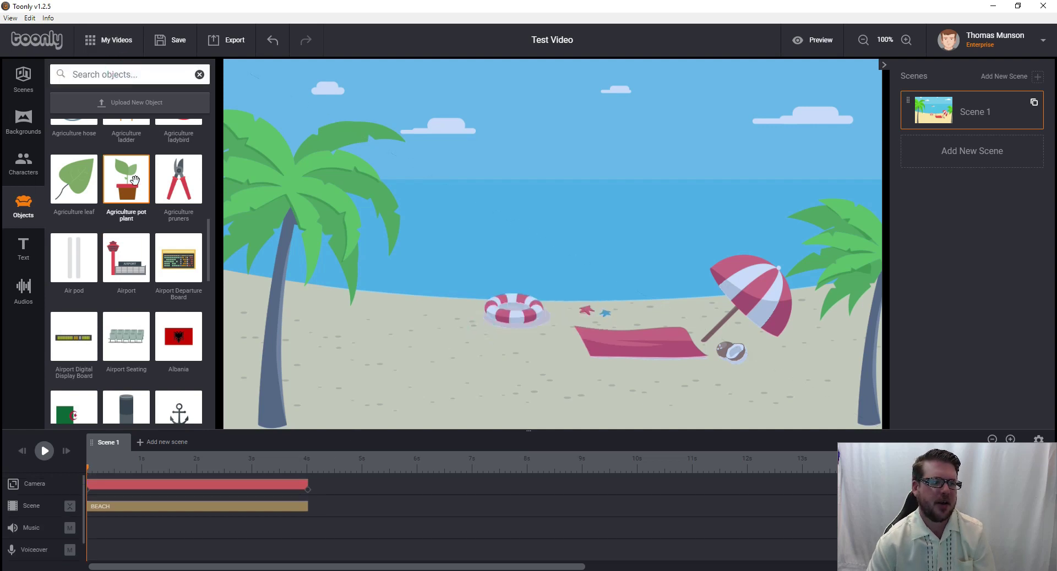
type("ice cr")
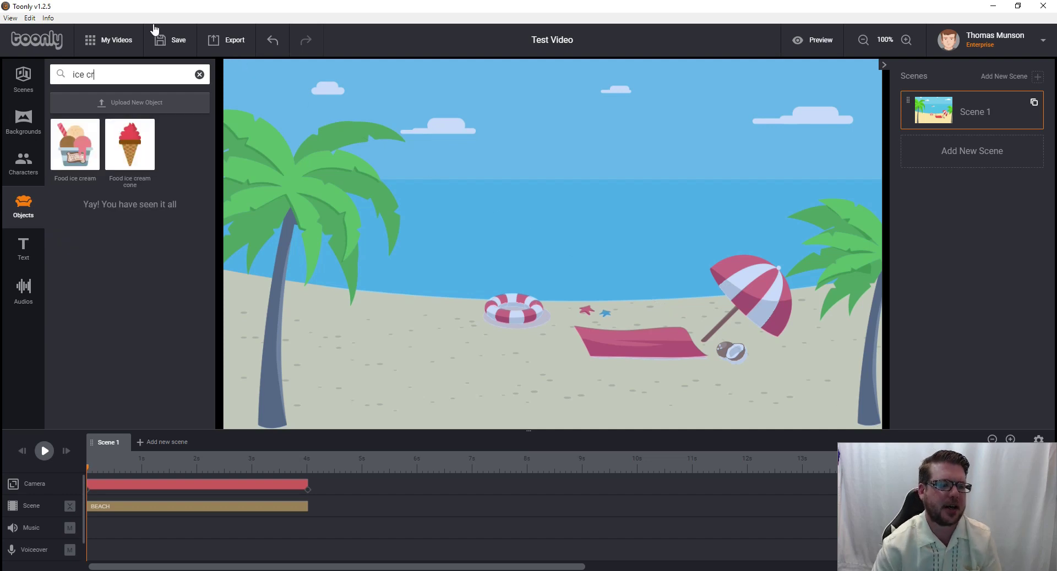
mouse_move(62, 157)
left_mouse_down()
mouse_move(550, 333)
mouse_move(574, 268)
left_mouse_up()
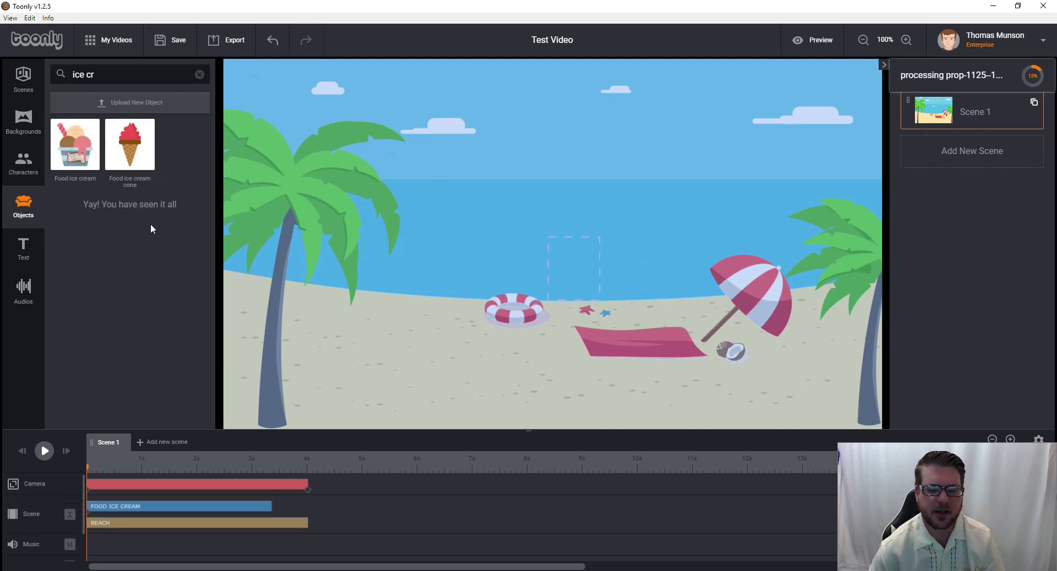
left_click_drag(130, 145, 424, 284)
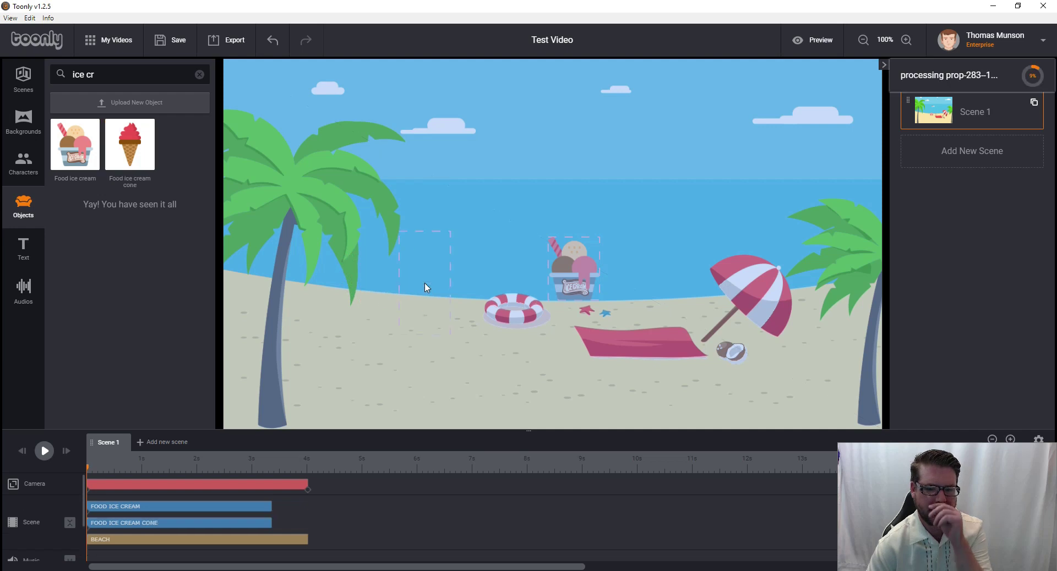
mouse_move(130, 145)
left_mouse_down()
mouse_move(612, 287)
mouse_move(510, 157)
left_mouse_up()
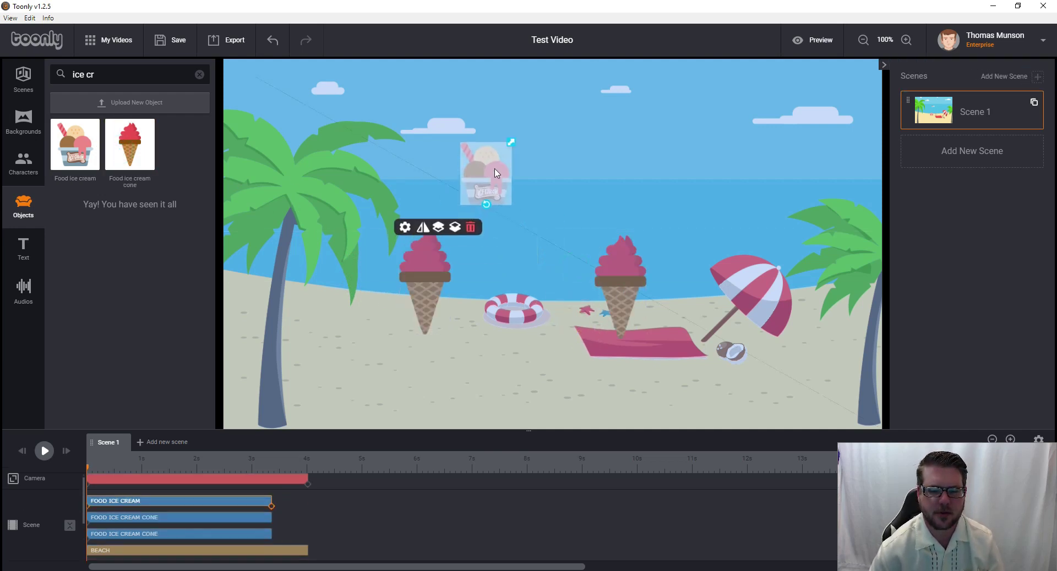
Browse the characters library and add Super Man to the beach
left_click(23, 163)
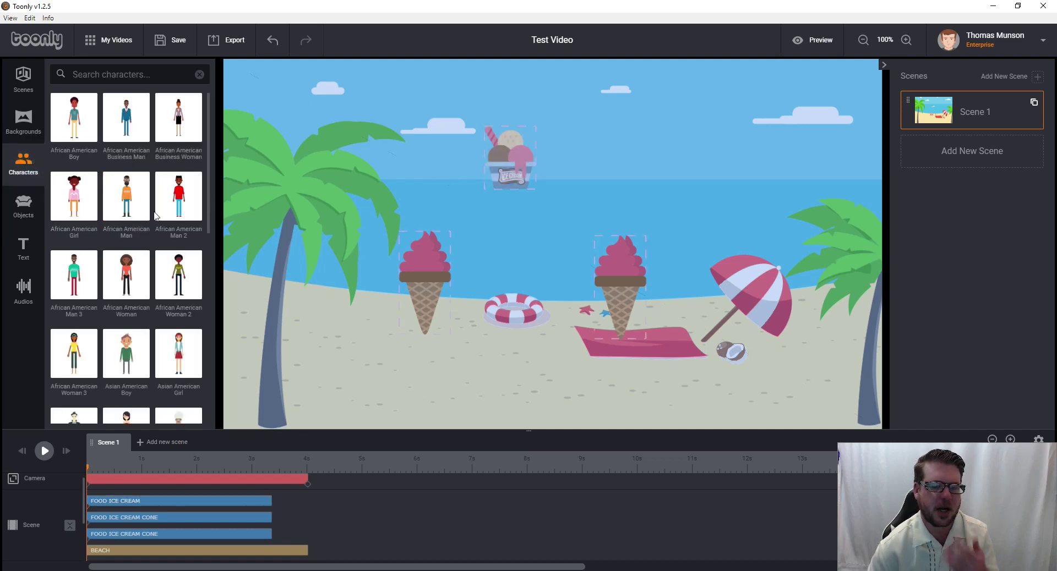
scroll(76, 211, "down", 2)
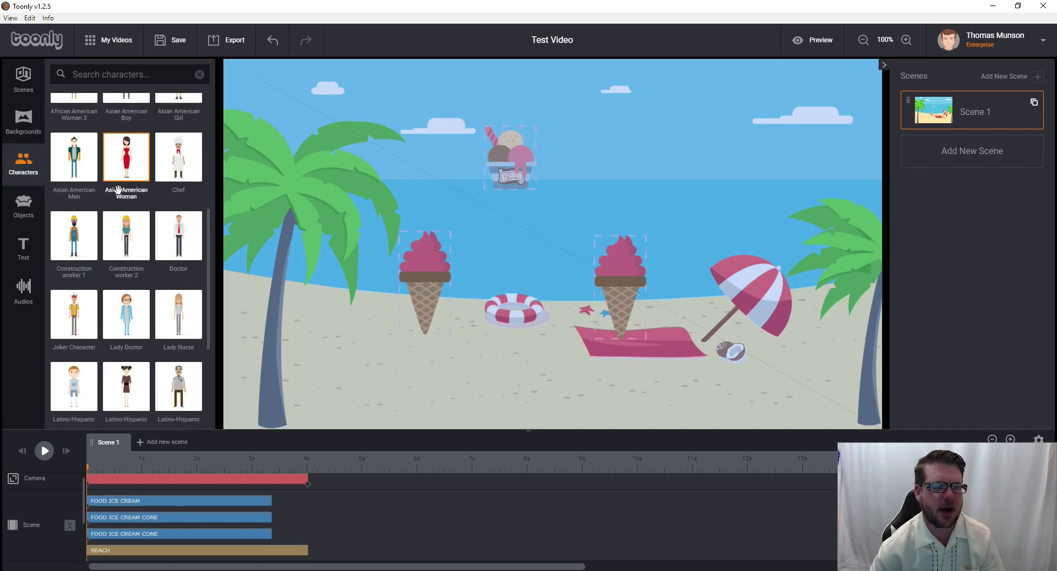
scroll(118, 186, "up", 2)
scroll(140, 157, "down", 2)
scroll(137, 159, "down", 2)
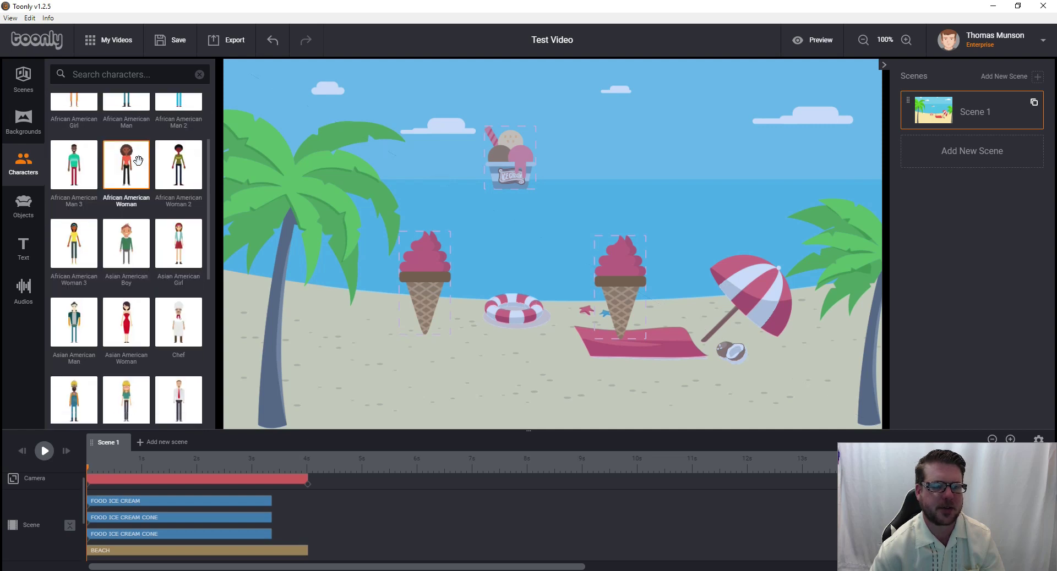
scroll(135, 163, "down", 2)
scroll(133, 163, "down", 2)
scroll(134, 160, "down", 3)
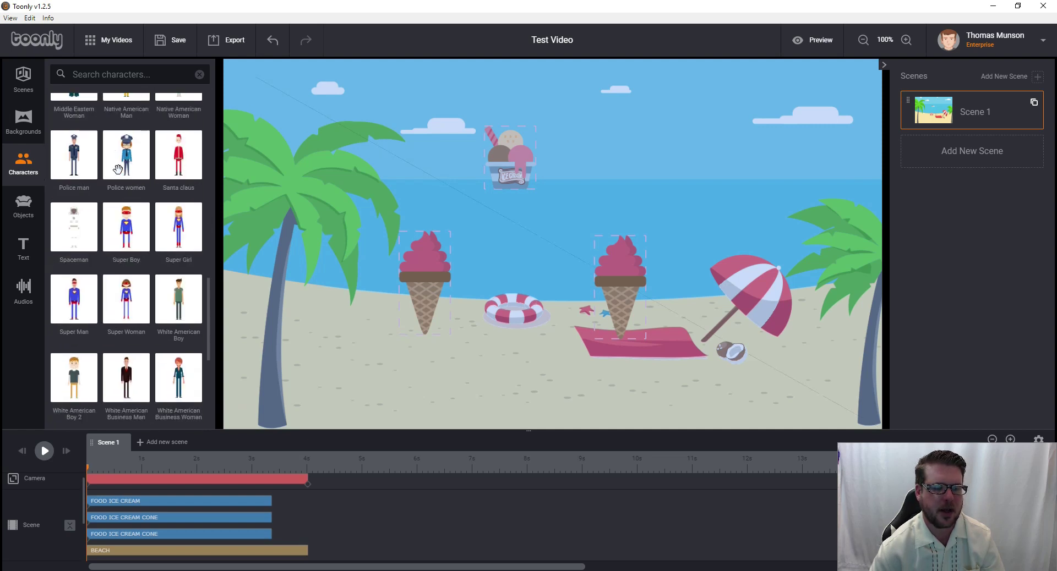
scroll(135, 151, "down", 3)
scroll(111, 171, "down", 2)
scroll(105, 182, "up", 3)
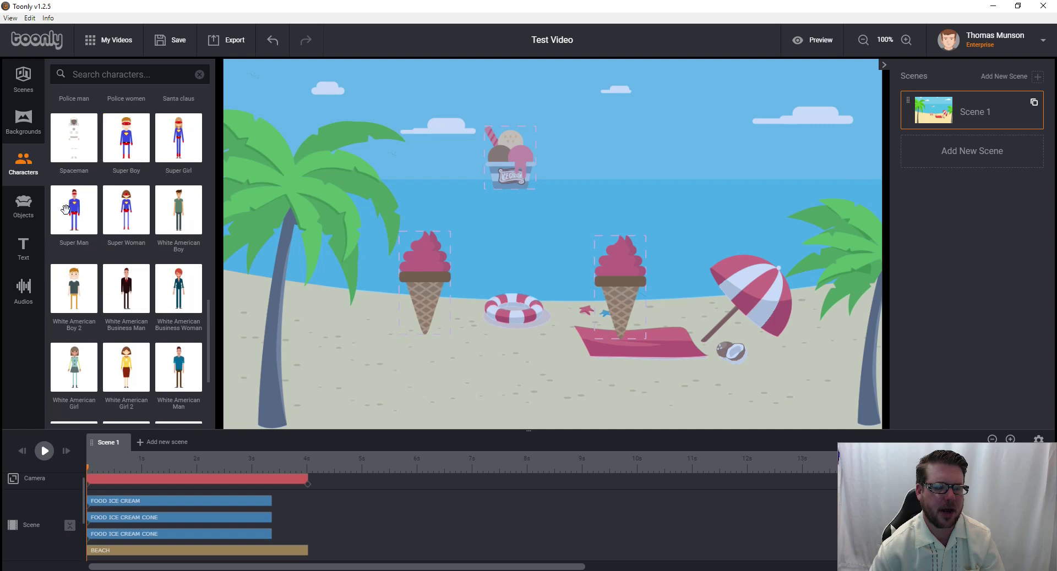
left_click(93, 214)
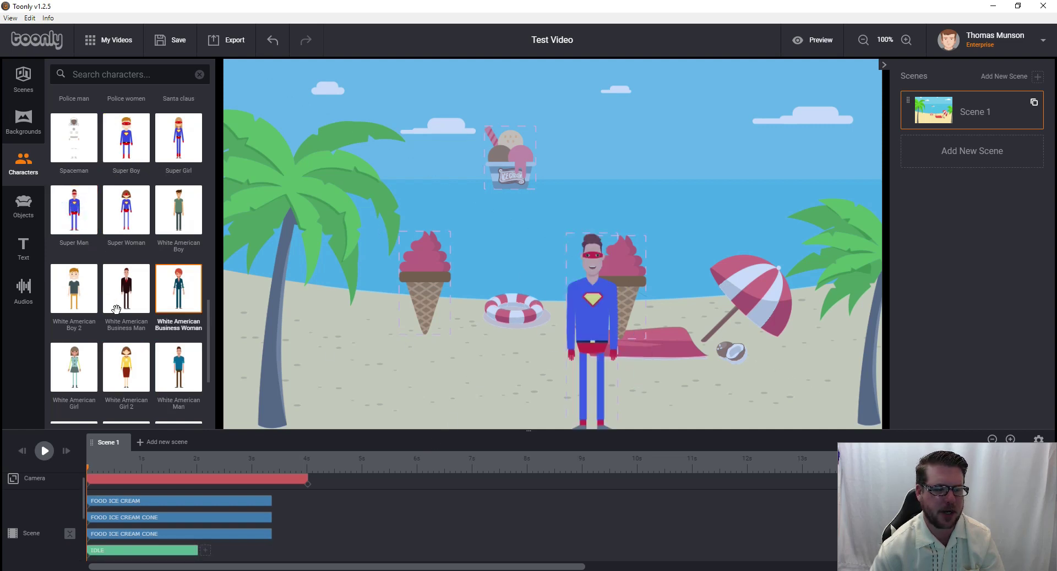
Give the superhero the Hands on waist animation and preview the scene
double_click(587, 318)
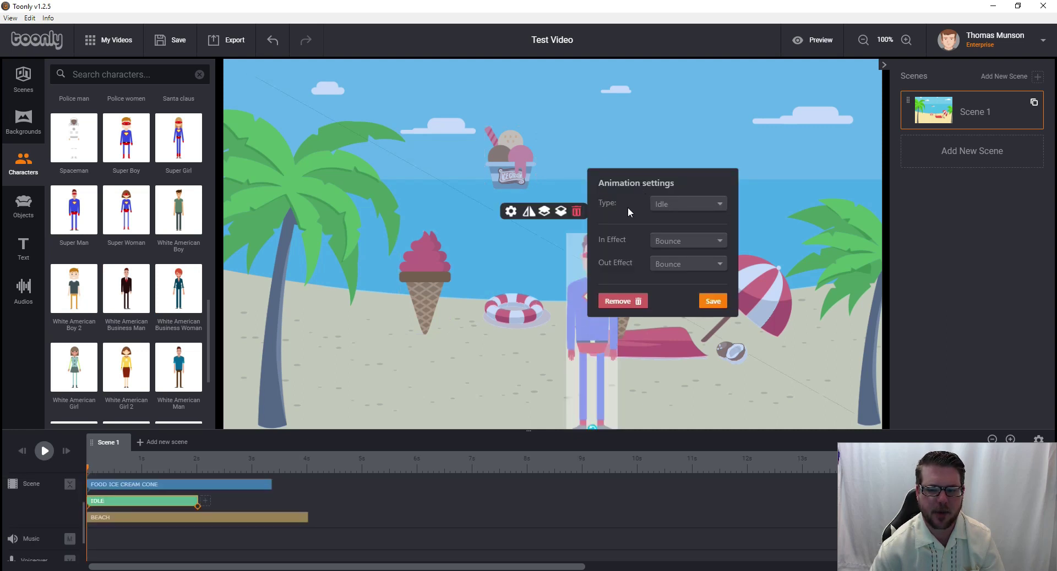
left_click(679, 205)
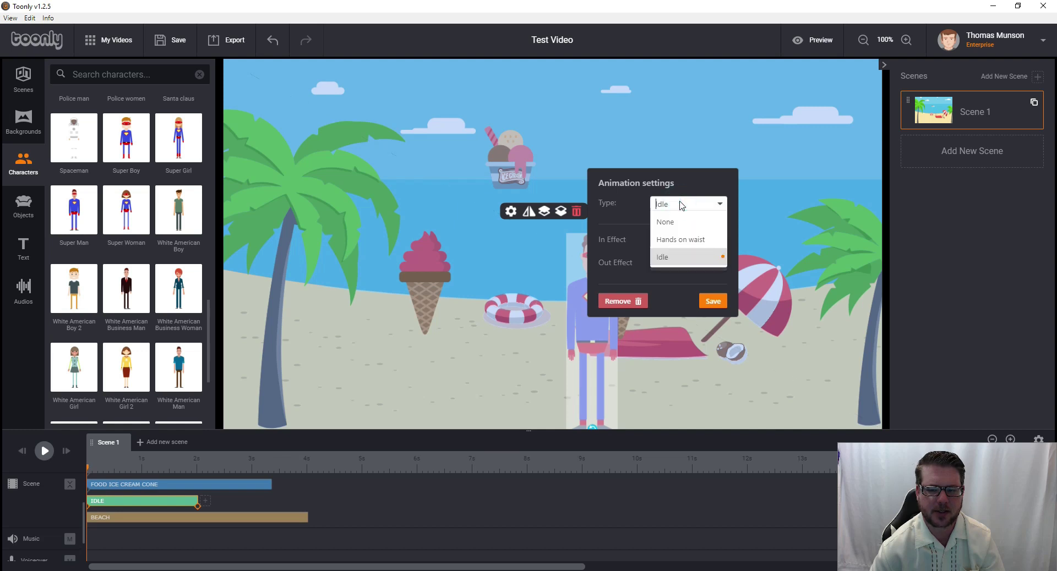
left_click(695, 241)
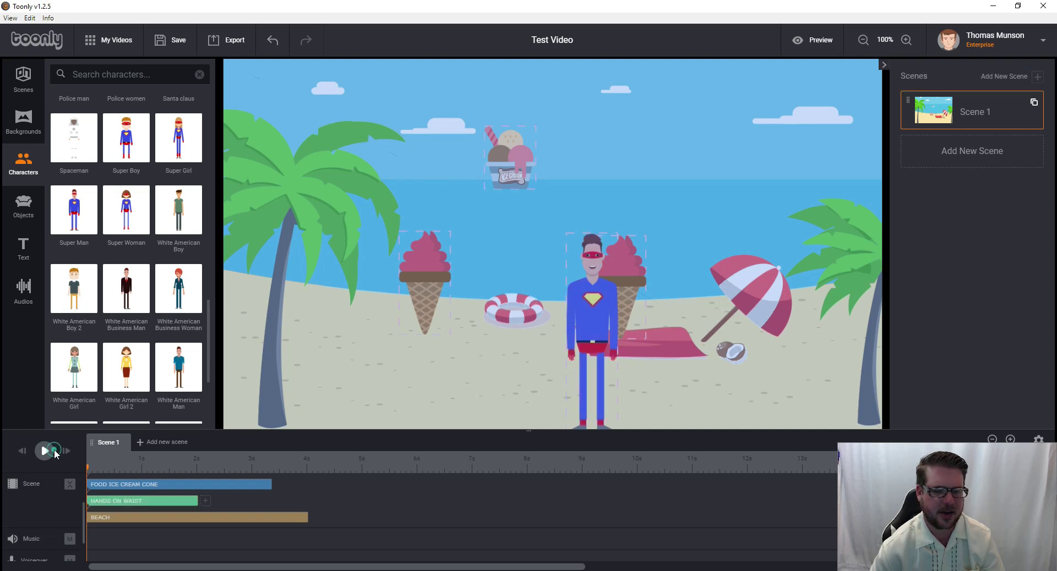
left_click(49, 454)
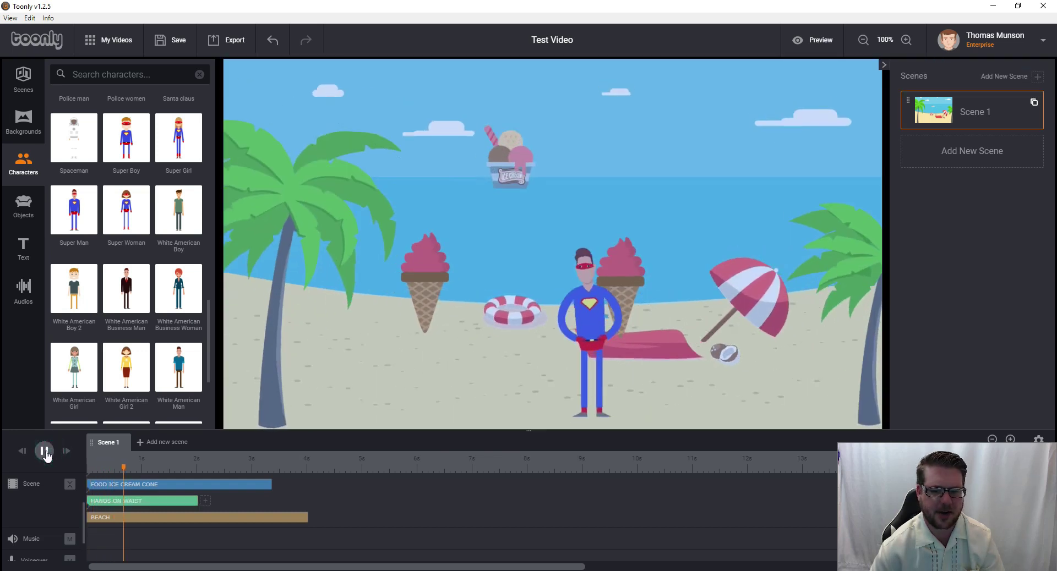
left_click(46, 453)
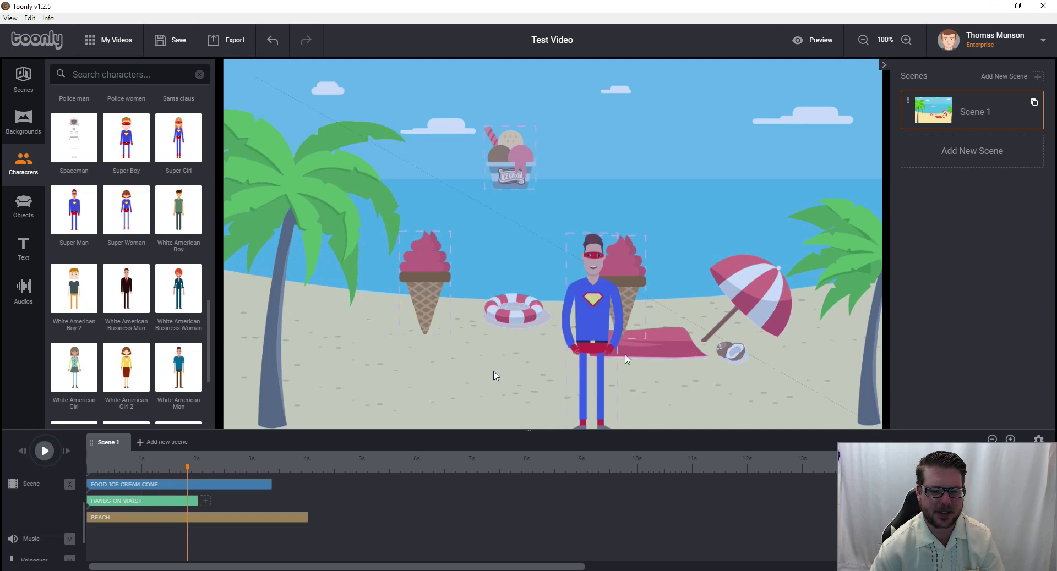
Remove the superhero from the scene and browse other characters
double_click(611, 324)
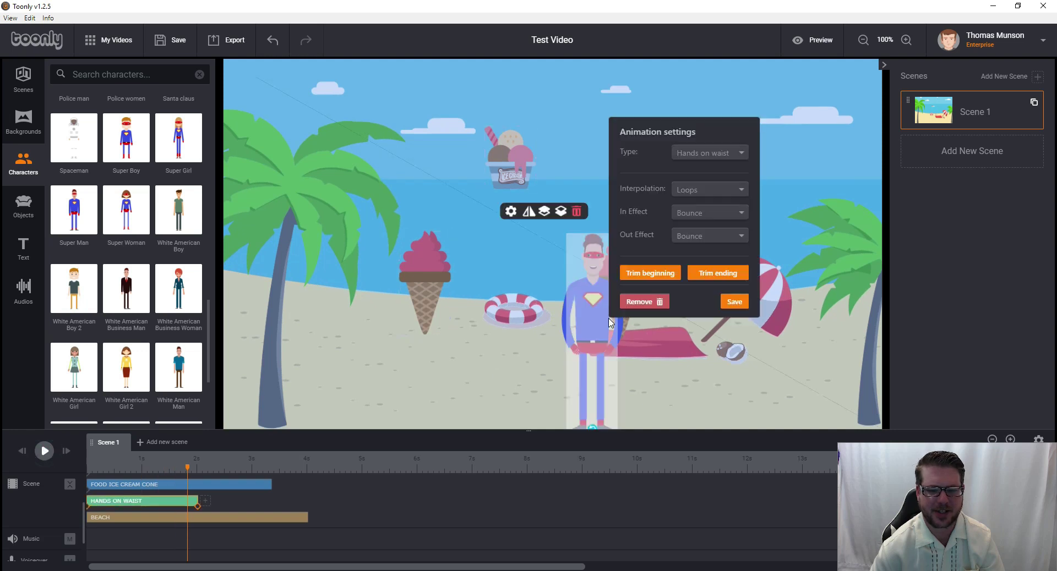
left_click(651, 306)
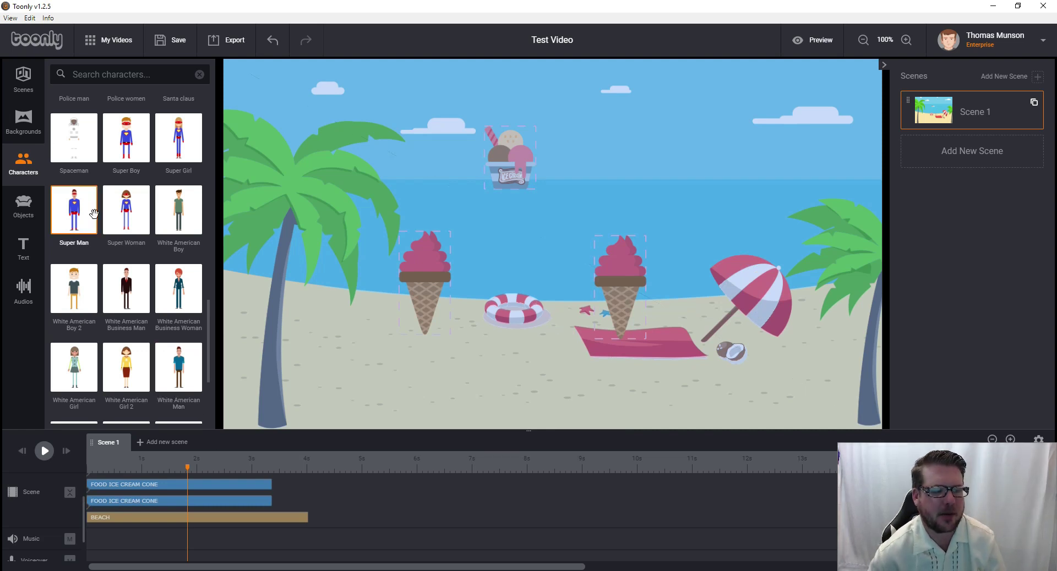
scroll(149, 306, "down", 1)
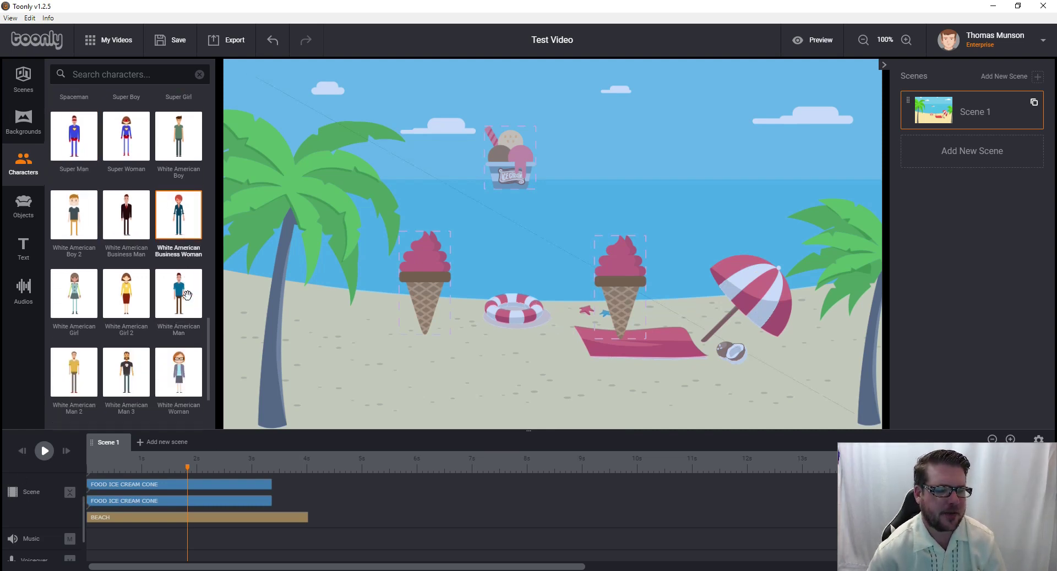
scroll(157, 303, "down", 1)
scroll(164, 300, "down", 1)
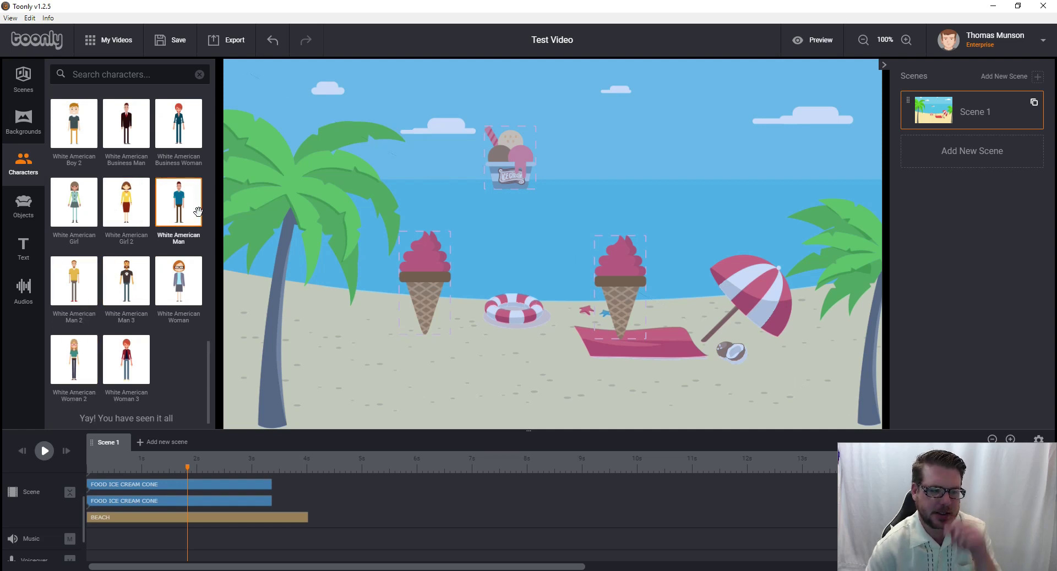
Place the White American Man at the beach centre and nudge him slightly left
left_click_drag(197, 211, 518, 326)
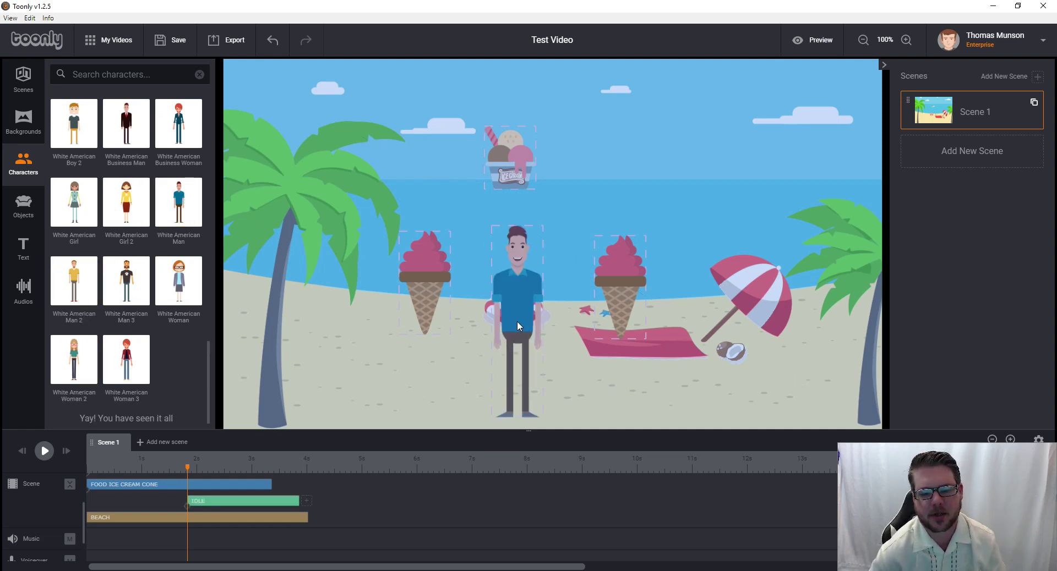
left_click(534, 293)
left_click(623, 335)
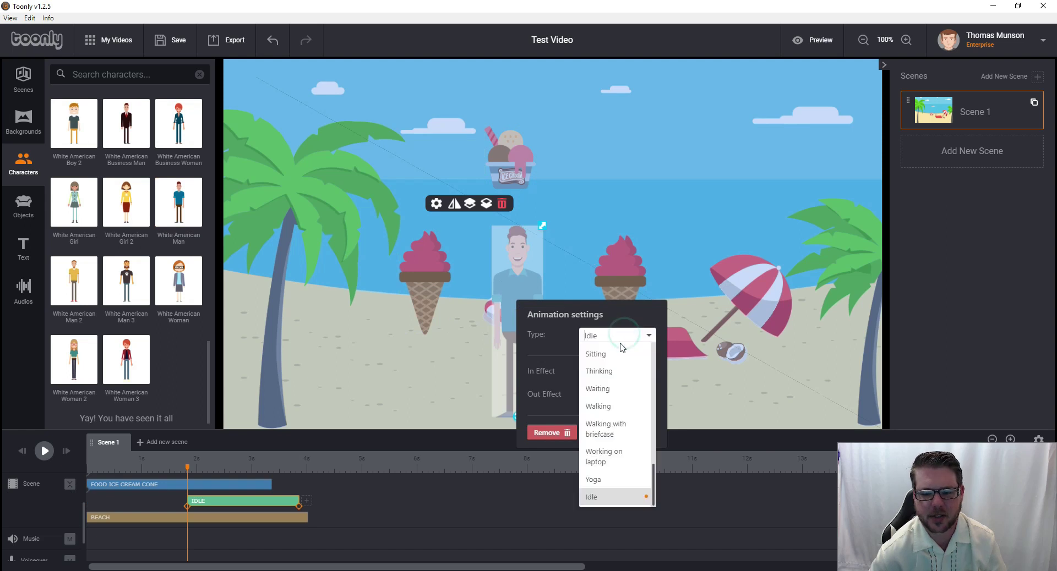
scroll(615, 445, "up", 5)
scroll(616, 440, "up", 5)
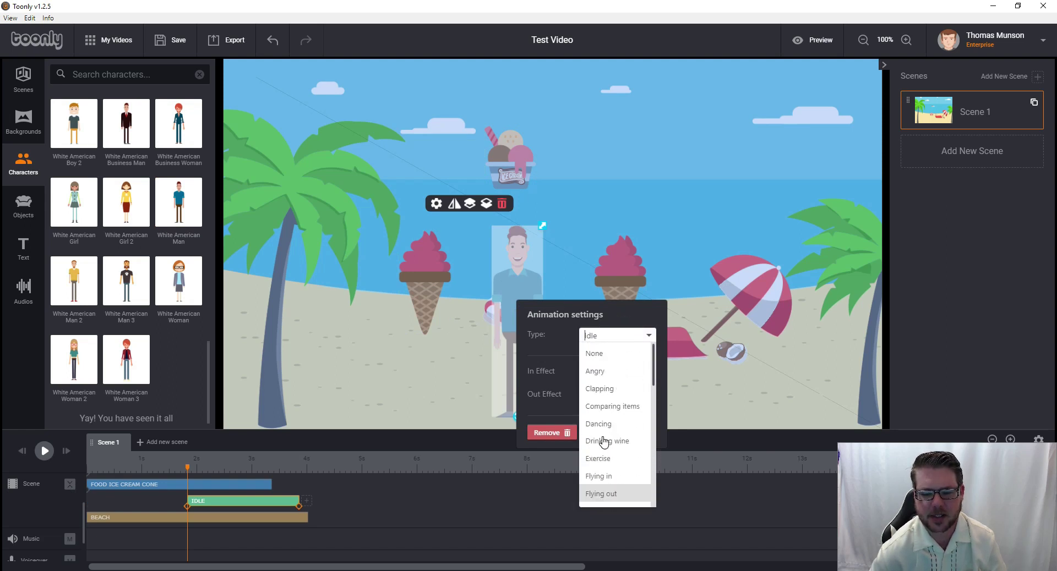
scroll(618, 410, "down", 1)
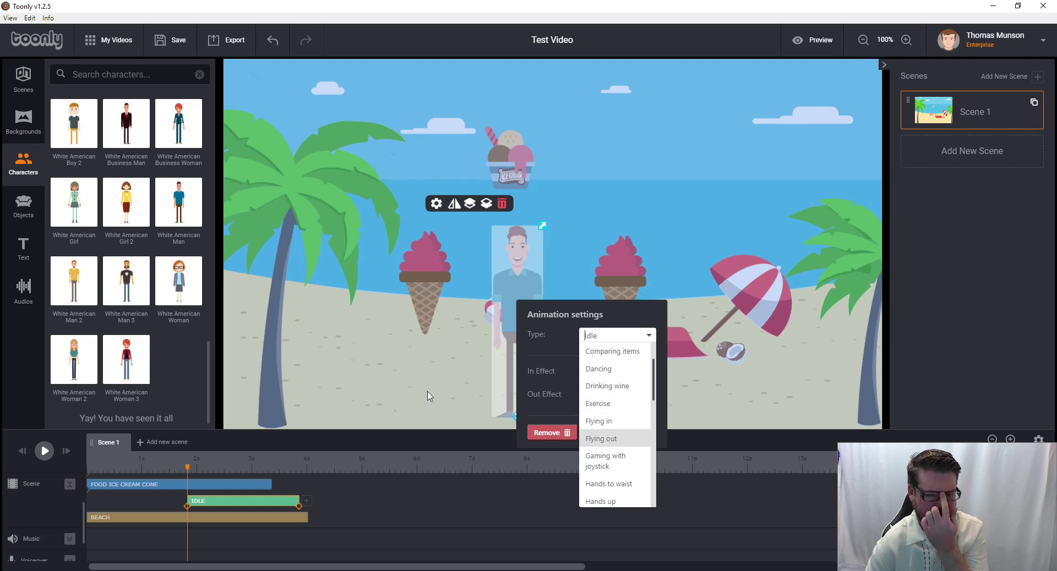
left_click(469, 374)
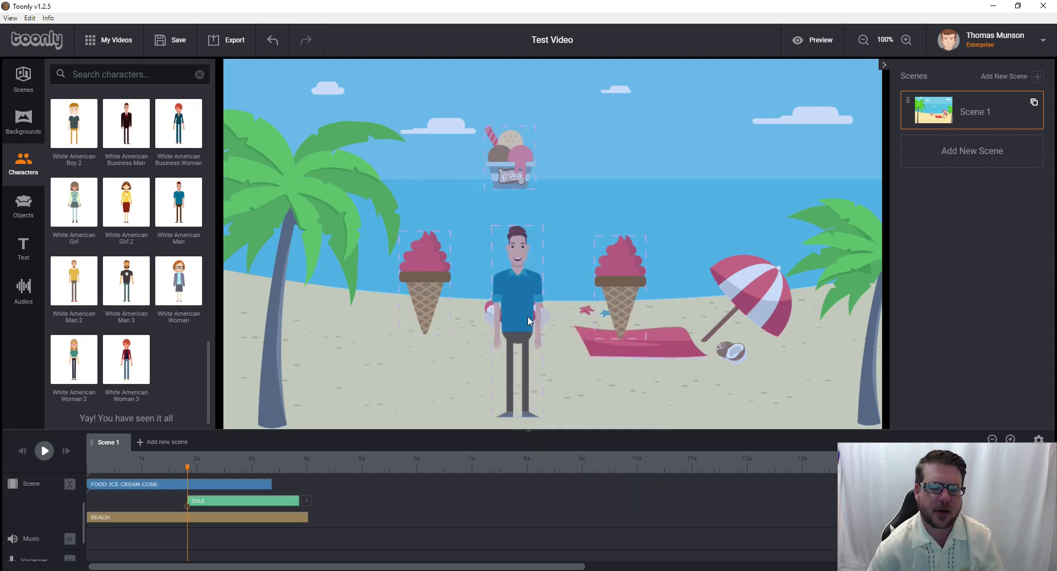
left_click_drag(527, 319, 523, 315)
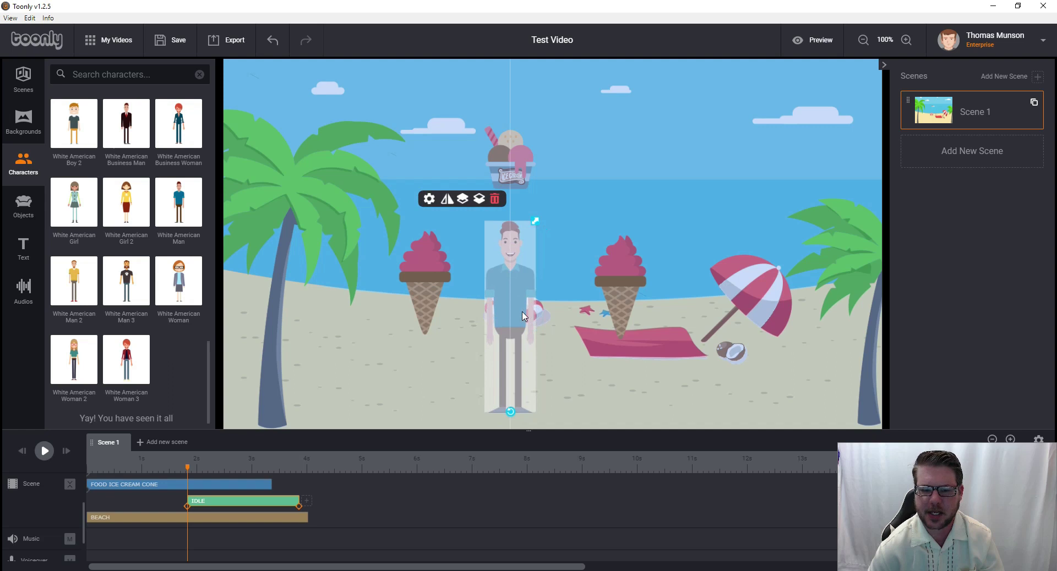
left_click(577, 294)
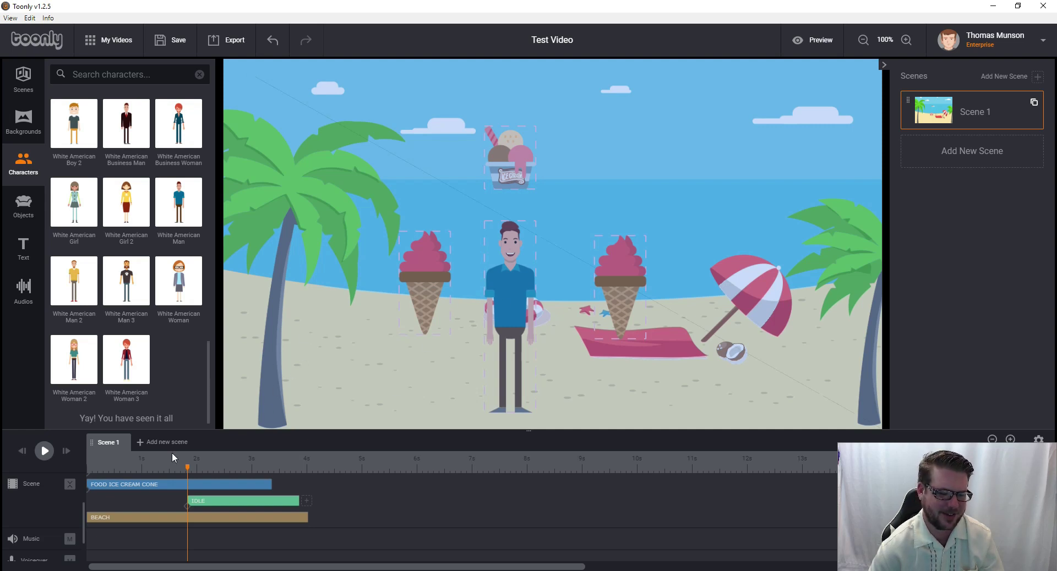
Move the man's IDLE clip to start at 0s and shorten its end
left_click_drag(176, 468, 44, 505)
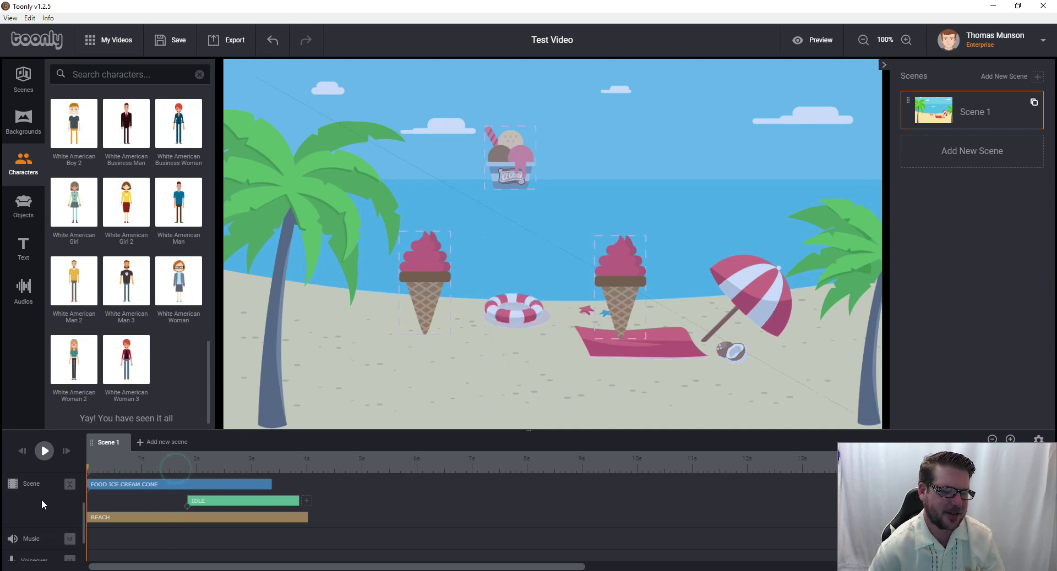
left_click_drag(211, 502, 6, 506)
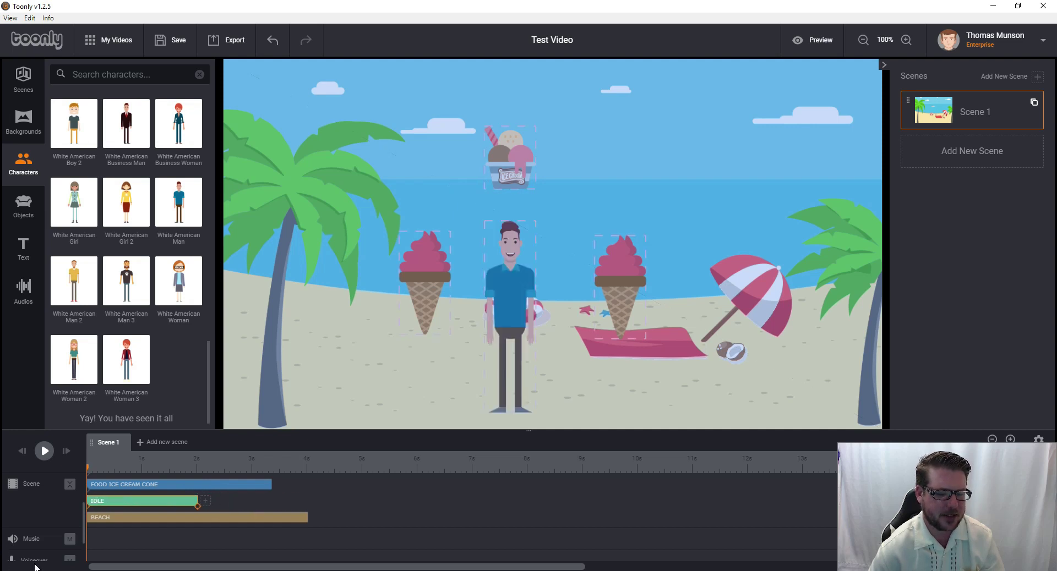
left_click(96, 499)
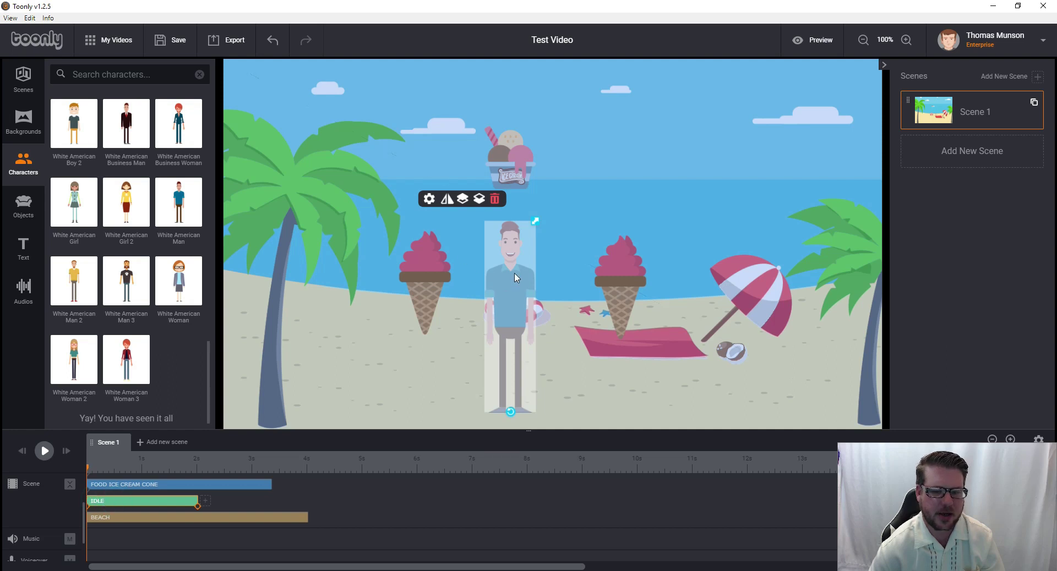
left_click(337, 401)
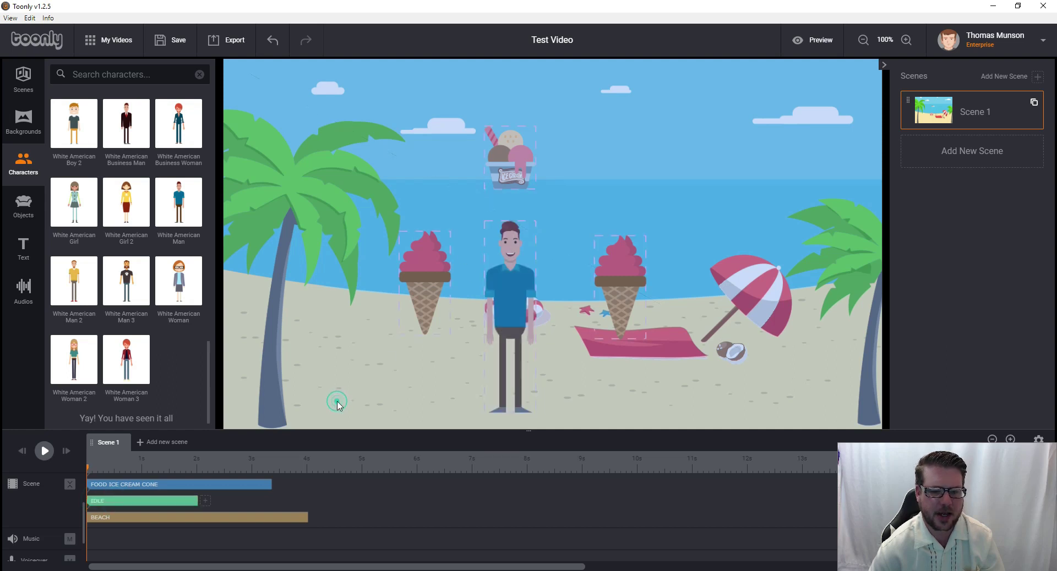
left_click(526, 307)
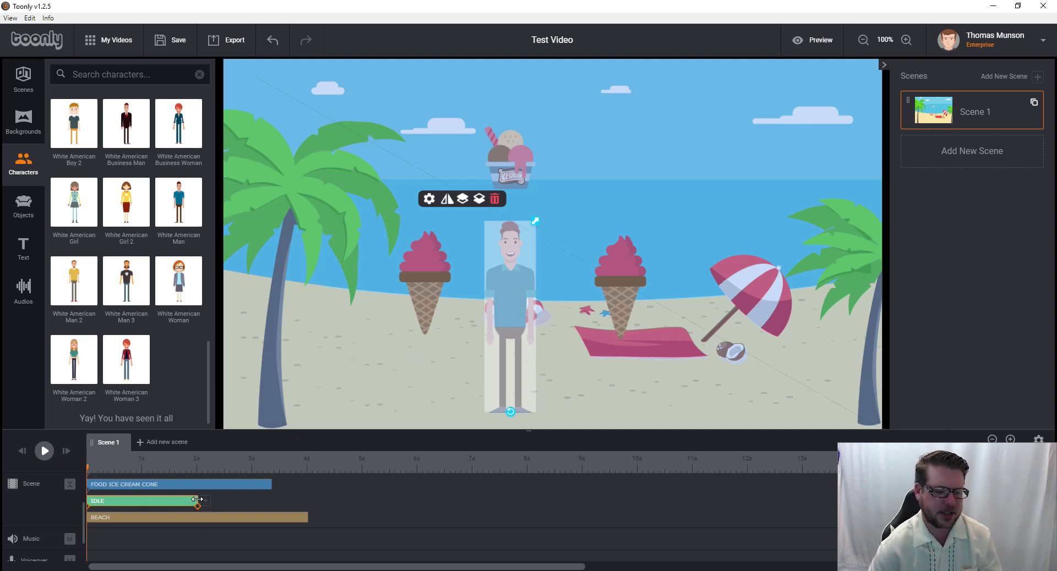
left_click_drag(197, 499, 114, 502)
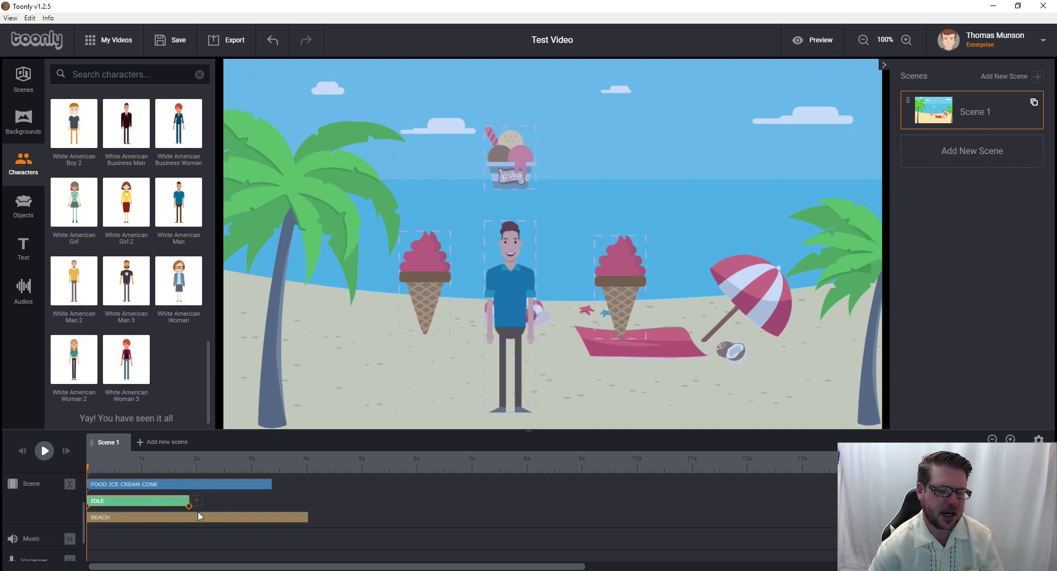
Change the man's animation type from Idle to Say hi
double_click(509, 297)
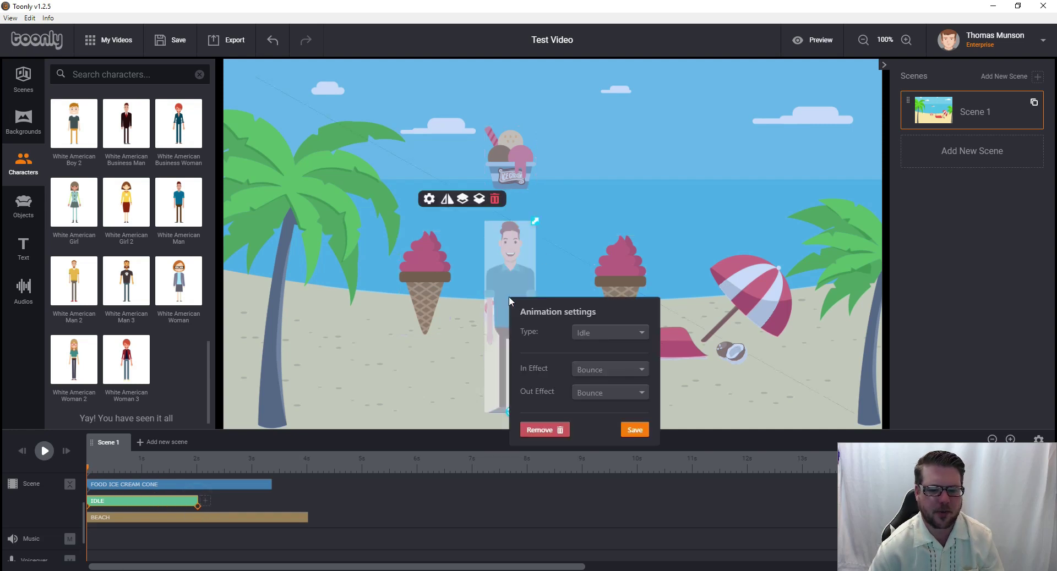
left_click(615, 331)
scroll(624, 418, "up", 10)
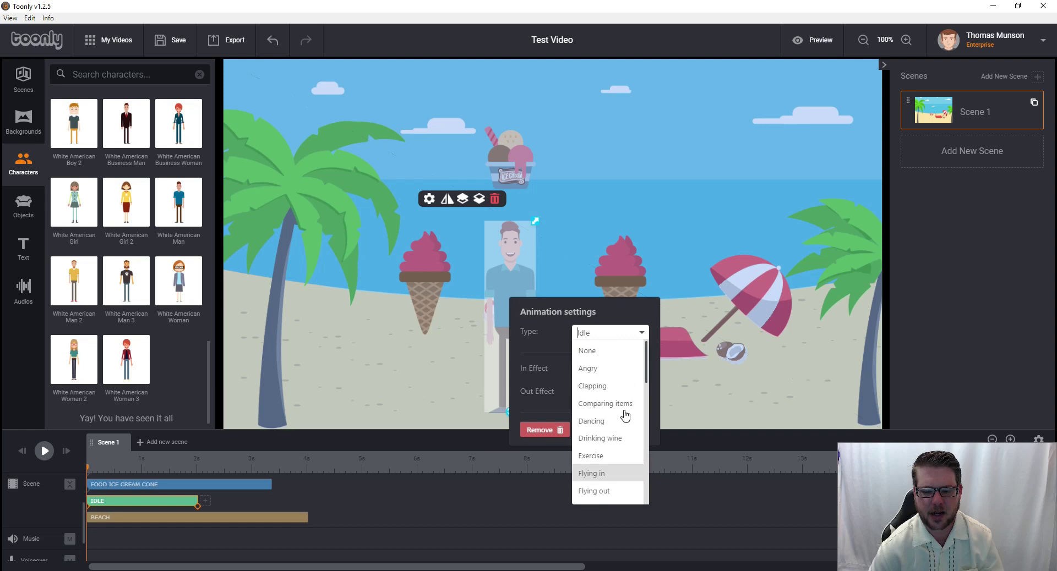
scroll(605, 374, "down", 2)
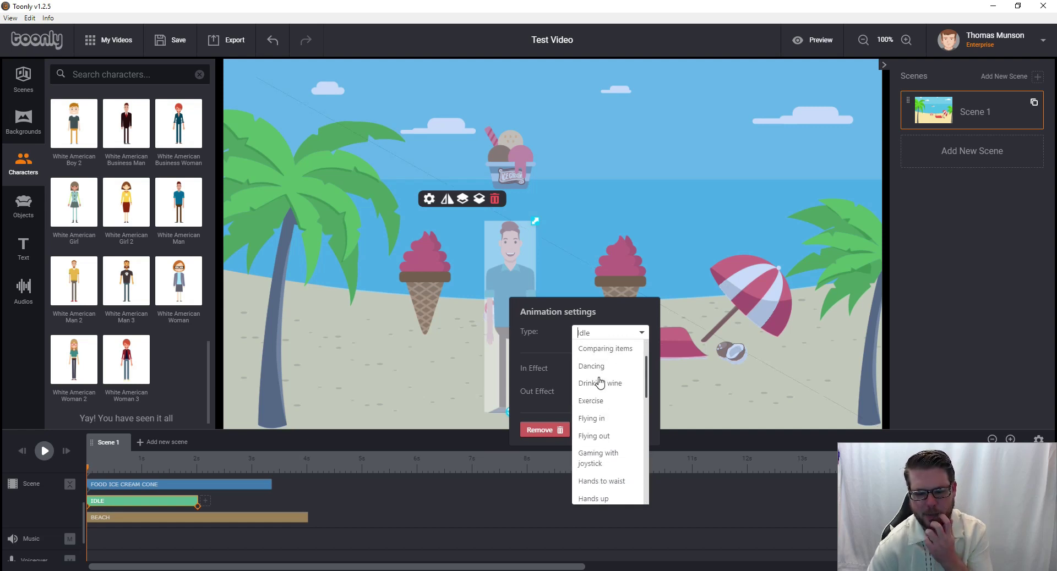
scroll(604, 377, "down", 2)
scroll(604, 380, "down", 2)
scroll(605, 387, "down", 2)
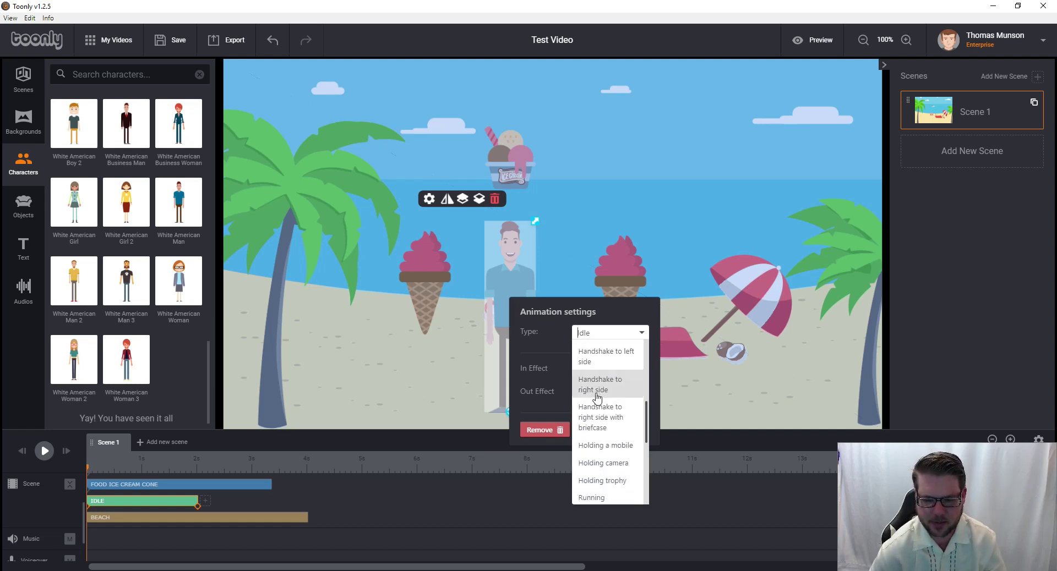
scroll(596, 401, "down", 1)
scroll(597, 405, "down", 1)
scroll(593, 405, "down", 2)
left_click(593, 405)
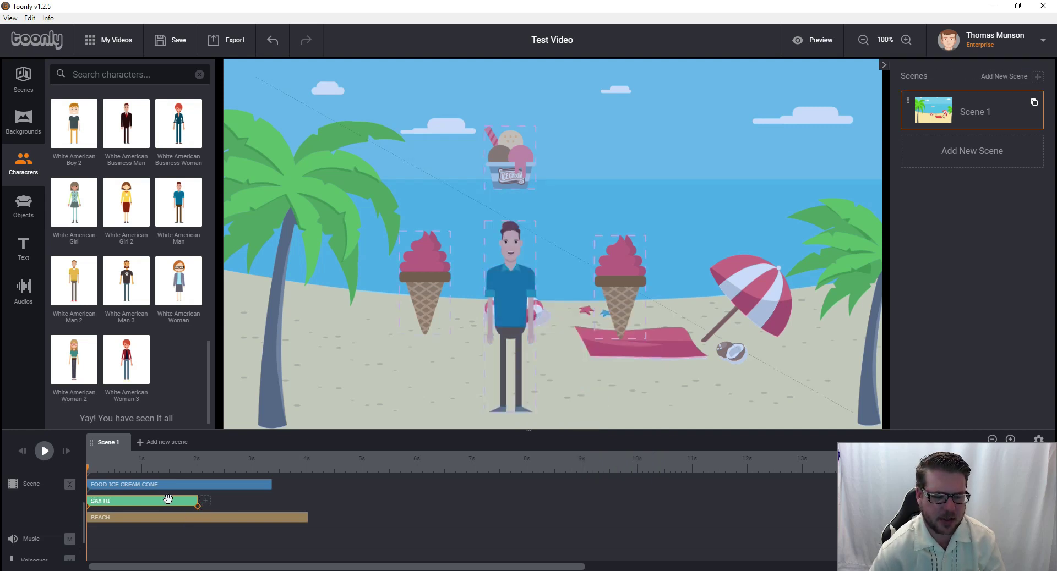
left_click(146, 504)
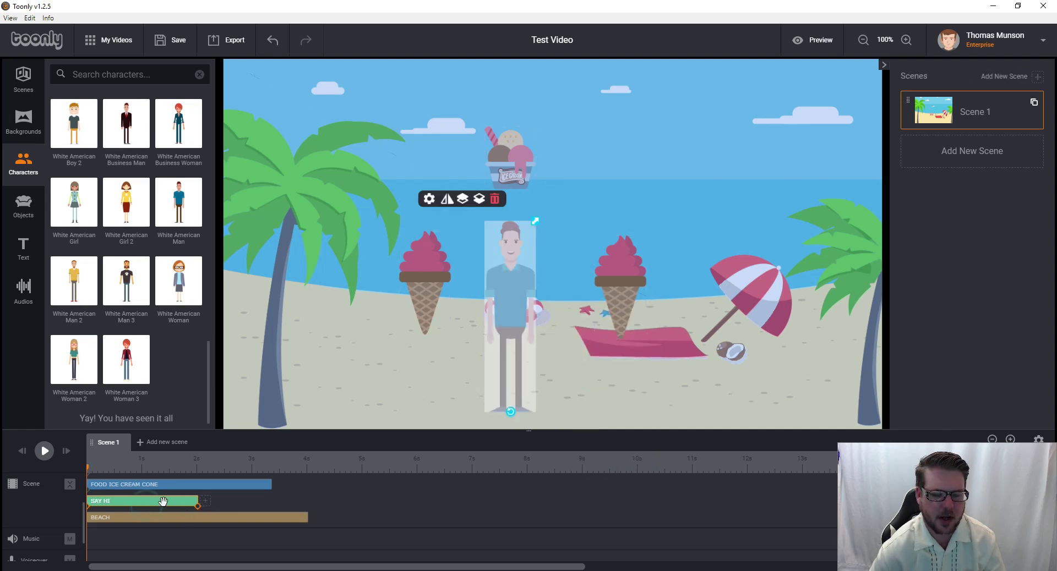
left_click(368, 408)
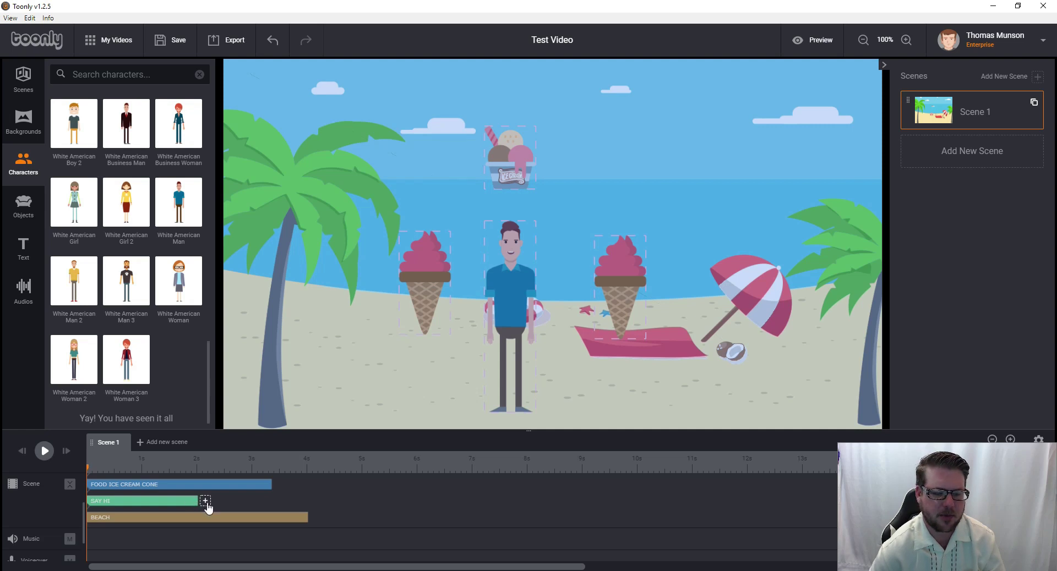
Add a Thinking animation after the man's Say hi clip
left_click(205, 502)
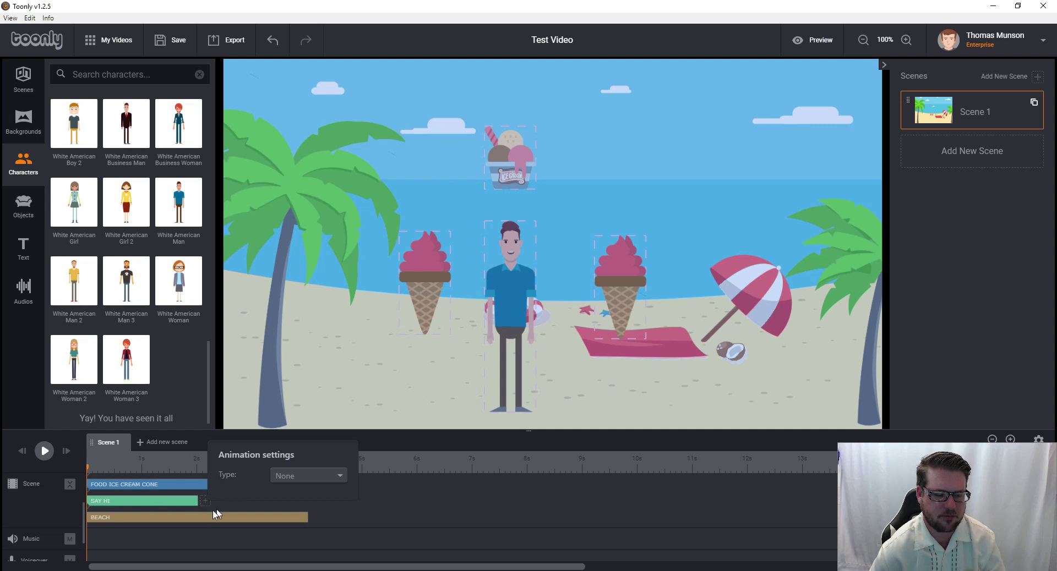
left_click(332, 475)
scroll(330, 505, "down", 2)
scroll(330, 506, "down", 2)
scroll(330, 505, "down", 2)
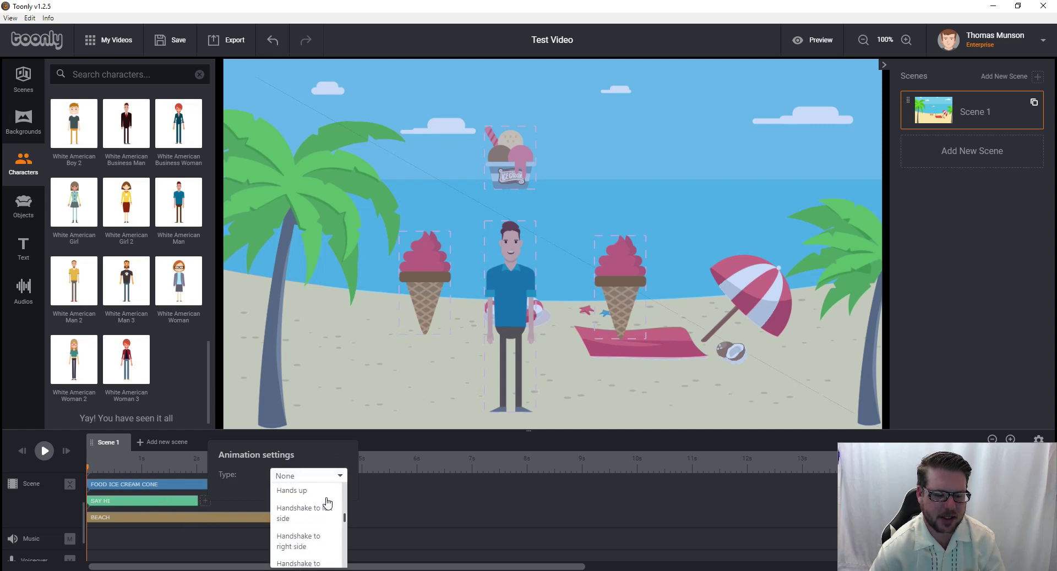
scroll(330, 505, "down", 1)
scroll(328, 503, "down", 1)
scroll(328, 502, "down", 1)
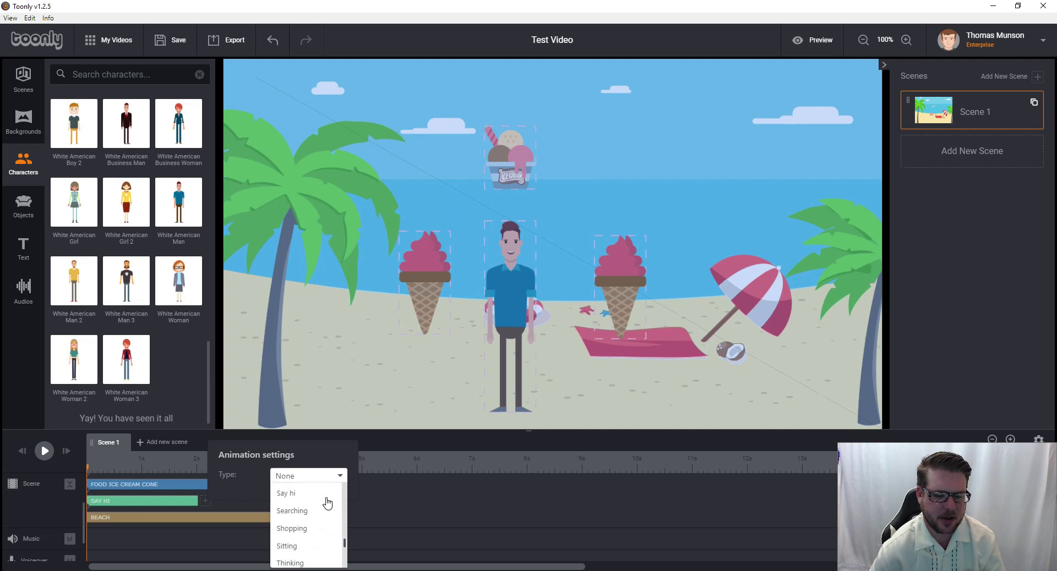
scroll(326, 501, "down", 2)
left_click(301, 509)
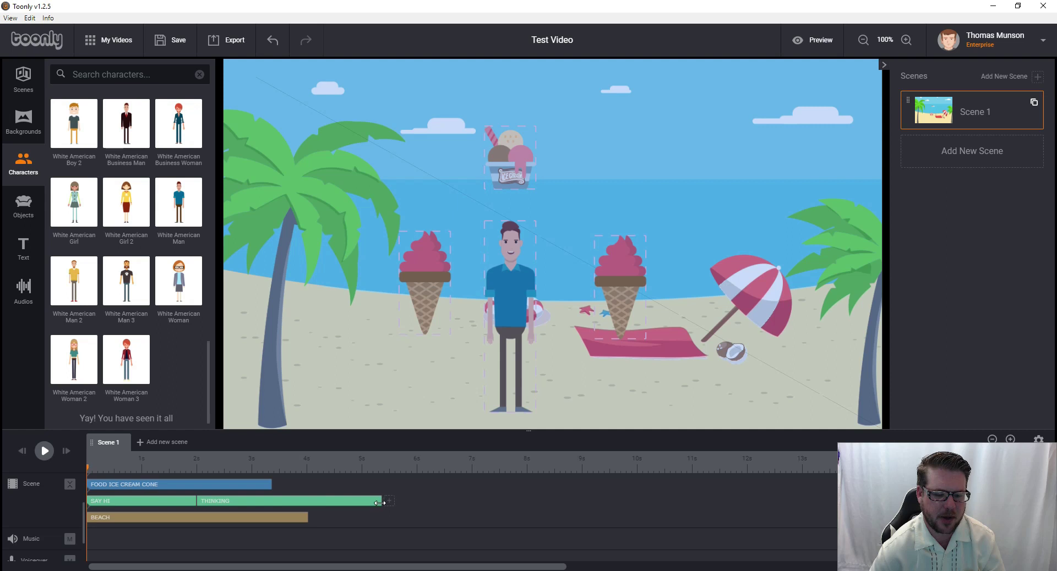
Stretch the Thinking clip to end near 9 seconds and the BEACH clip to about 10
left_click_drag(380, 503, 508, 498)
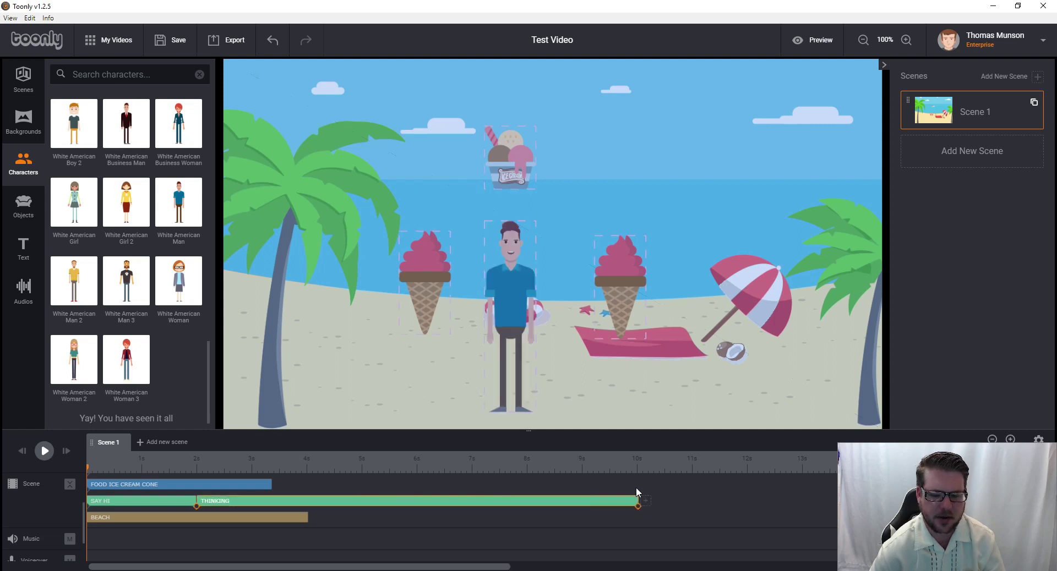
mouse_move(636, 487)
left_mouse_down()
mouse_move(563, 484)
mouse_move(580, 485)
left_mouse_up()
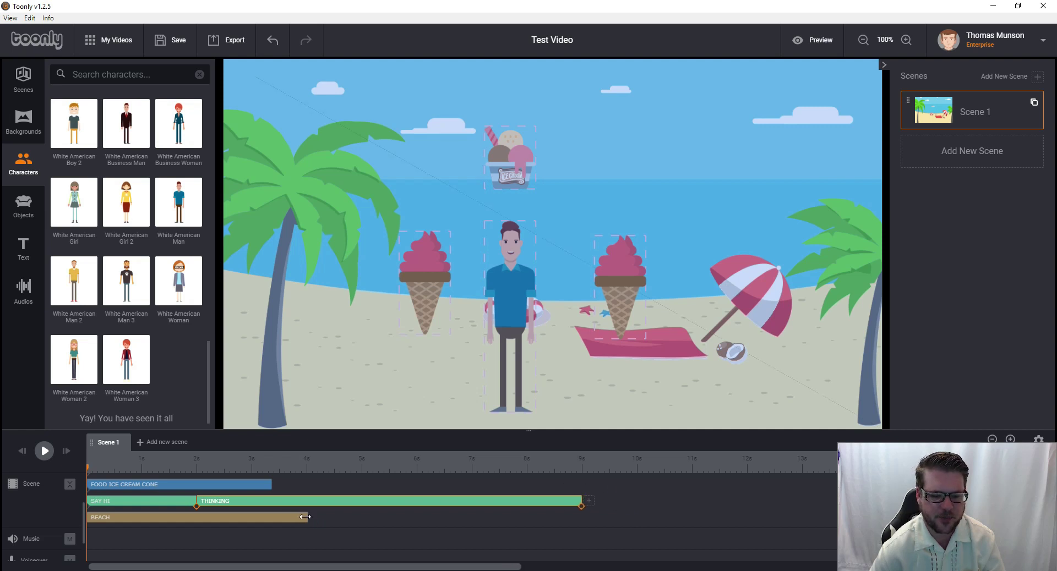
left_click_drag(306, 518, 652, 514)
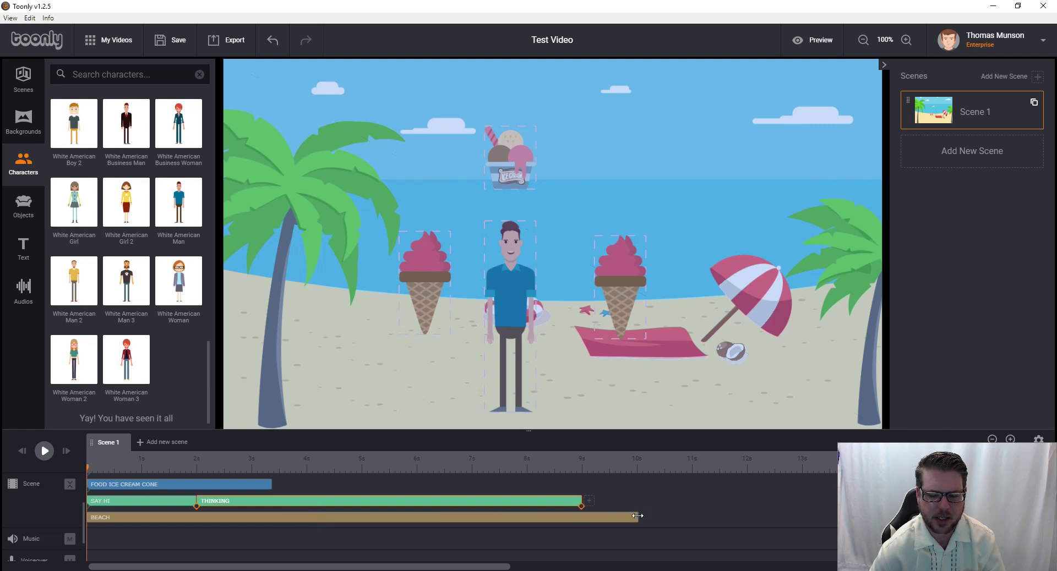
left_click(337, 392)
left_click(127, 502)
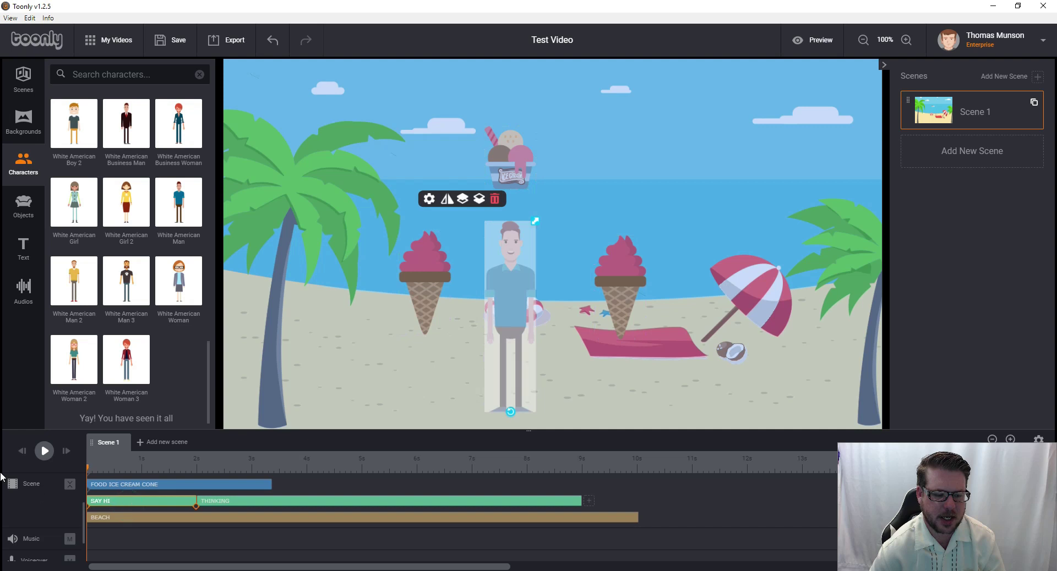
left_click(45, 451)
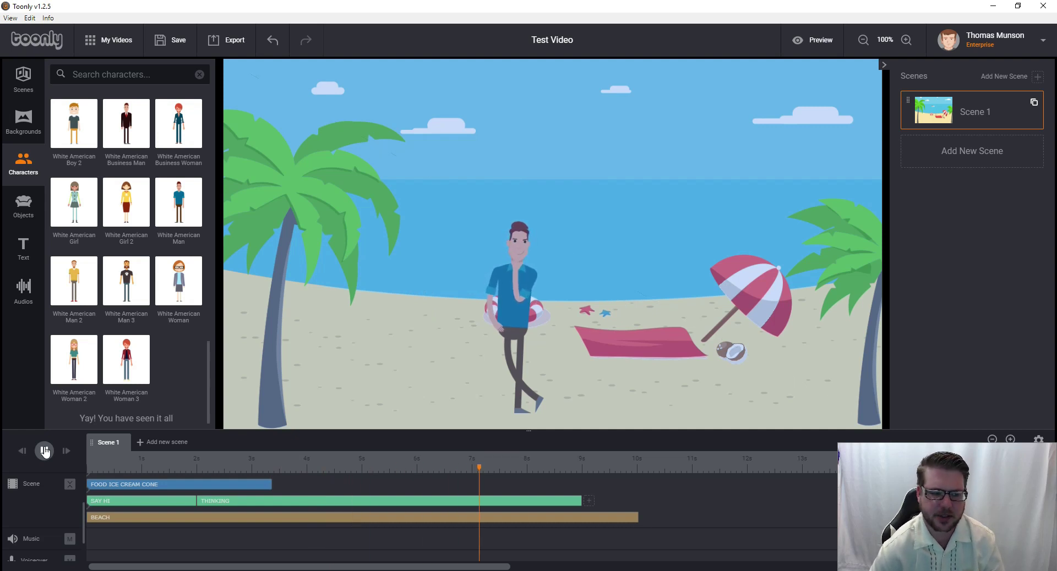
left_click(45, 452)
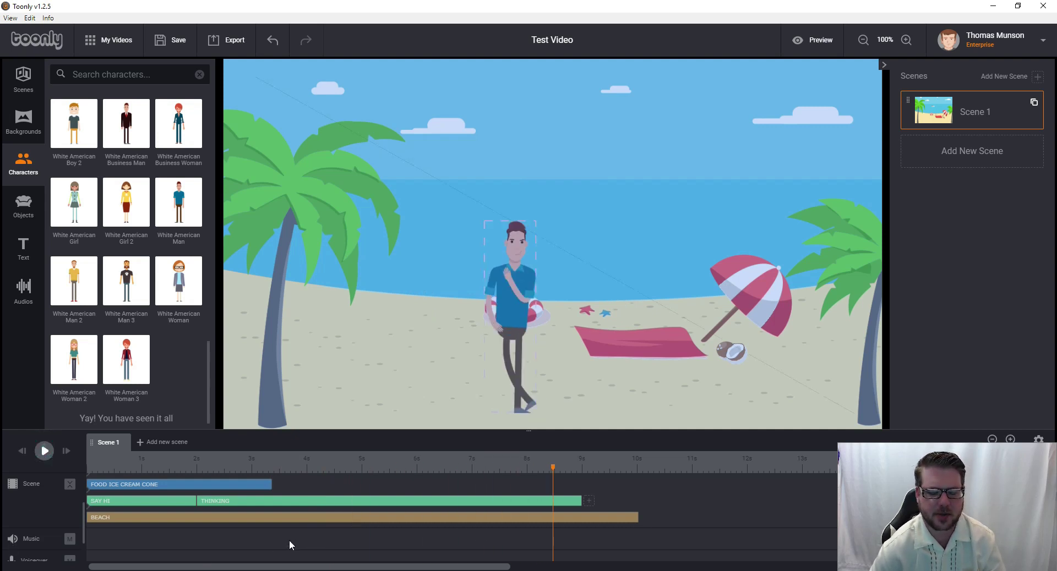
left_click(108, 465)
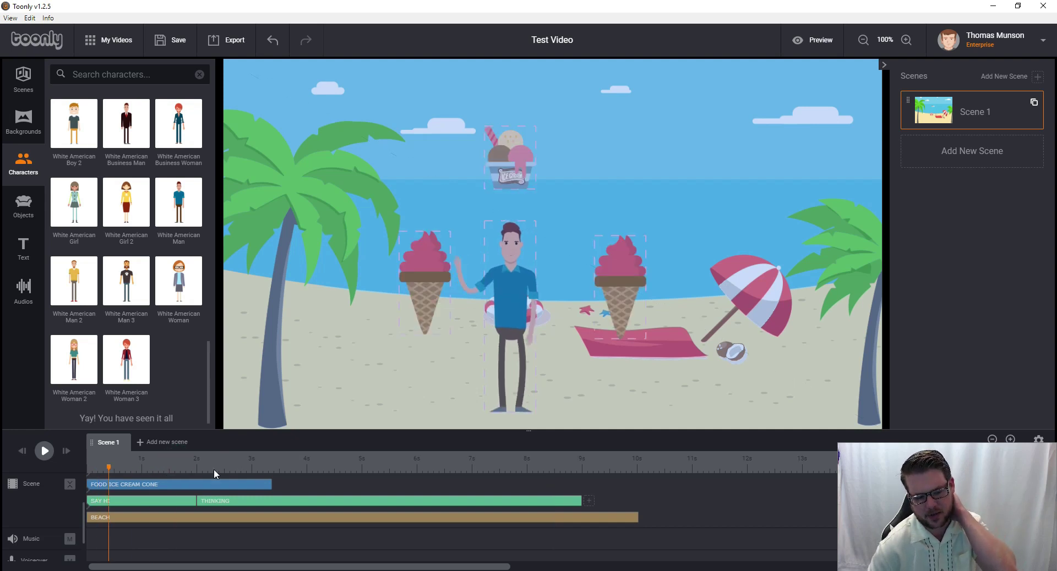
left_click(89, 467)
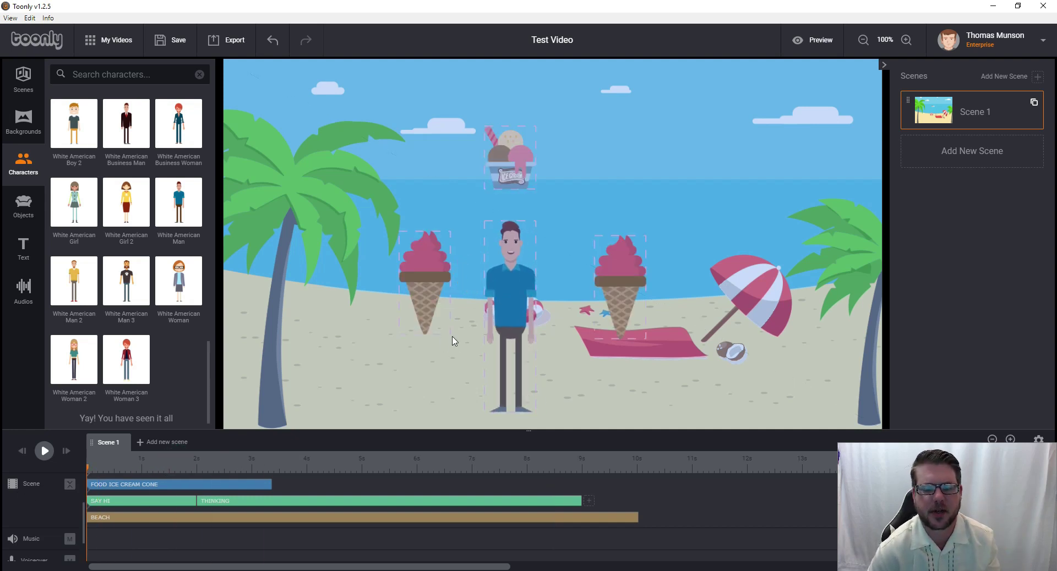
left_click(502, 286)
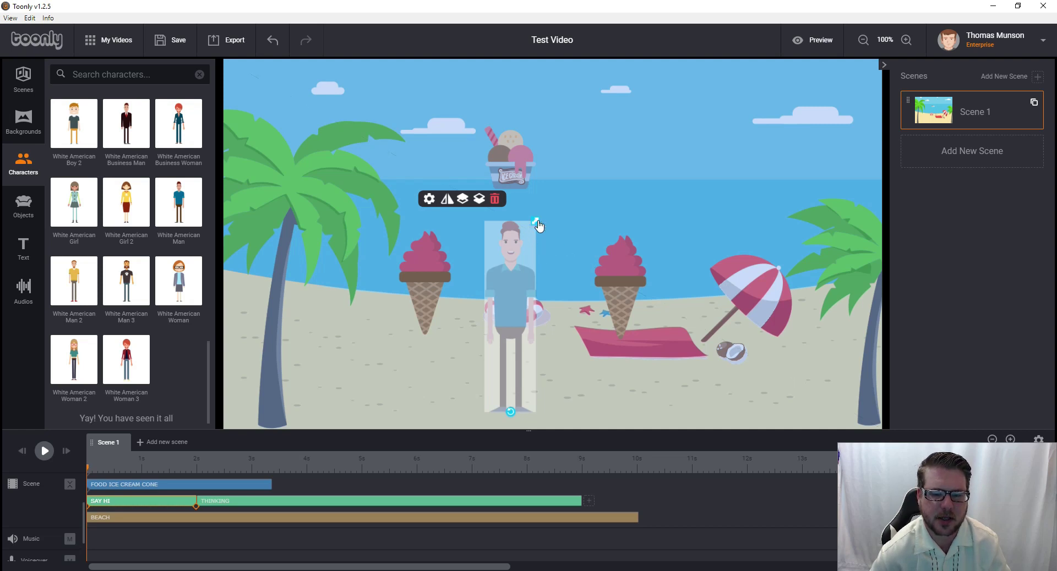
Shrink both ice cream cones and place one on each side of the man's head
mouse_move(535, 223)
left_mouse_down()
mouse_move(626, 142)
mouse_move(332, 344)
left_mouse_up()
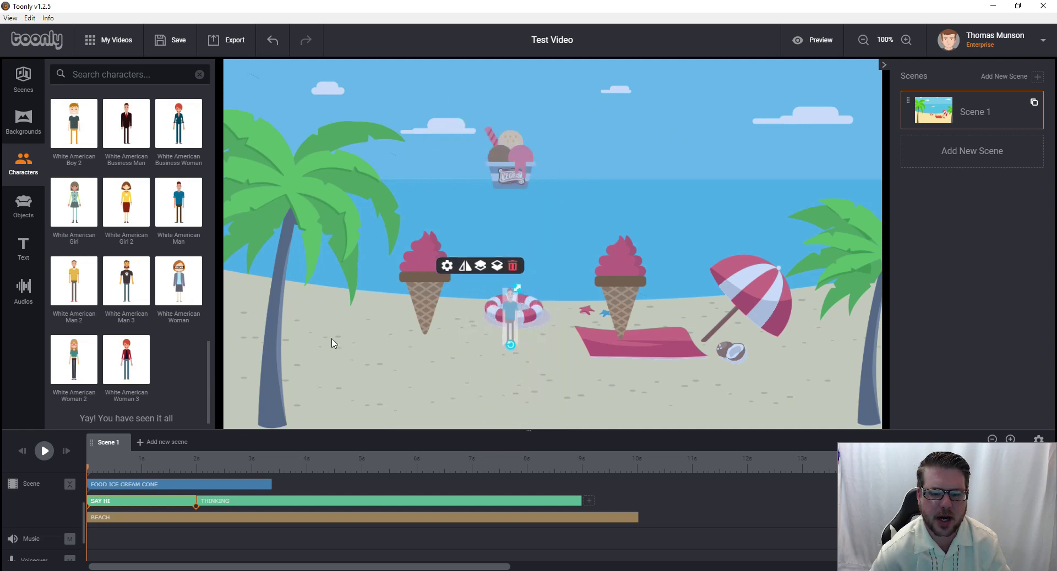
left_click_drag(516, 287, 576, 227)
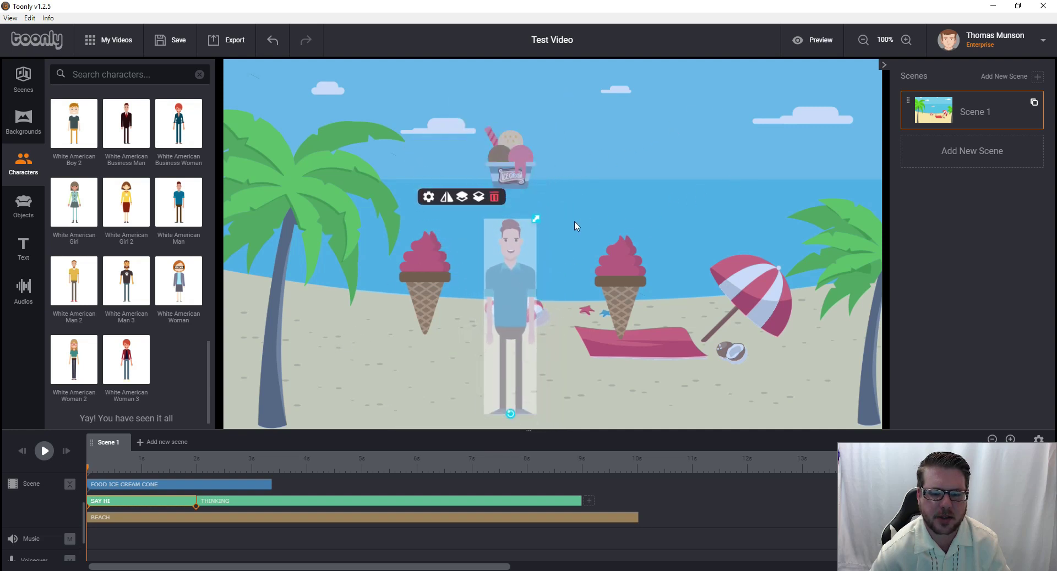
left_click(603, 173)
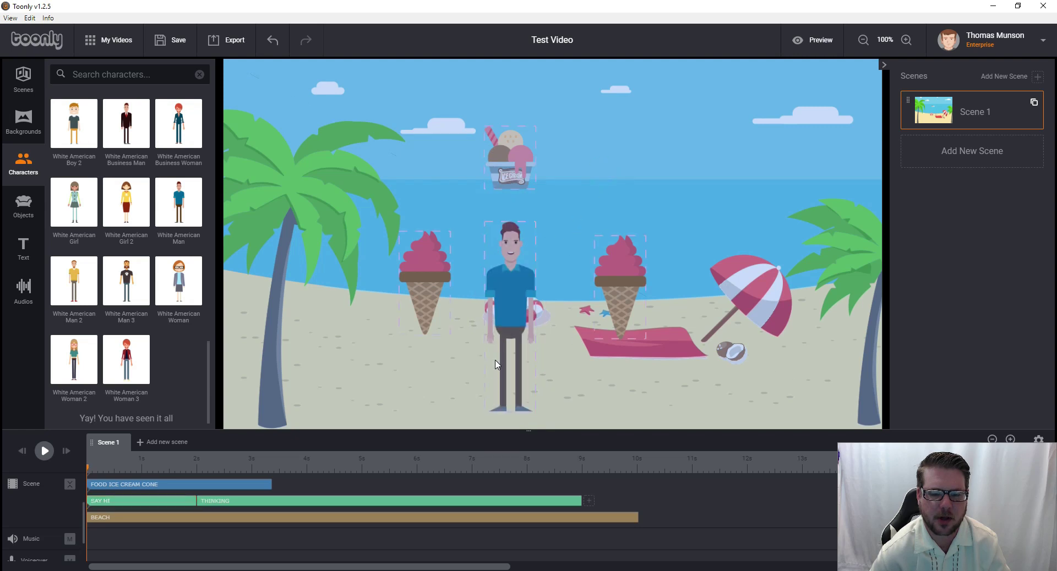
left_click(441, 254)
left_click_drag(403, 291, 451, 318)
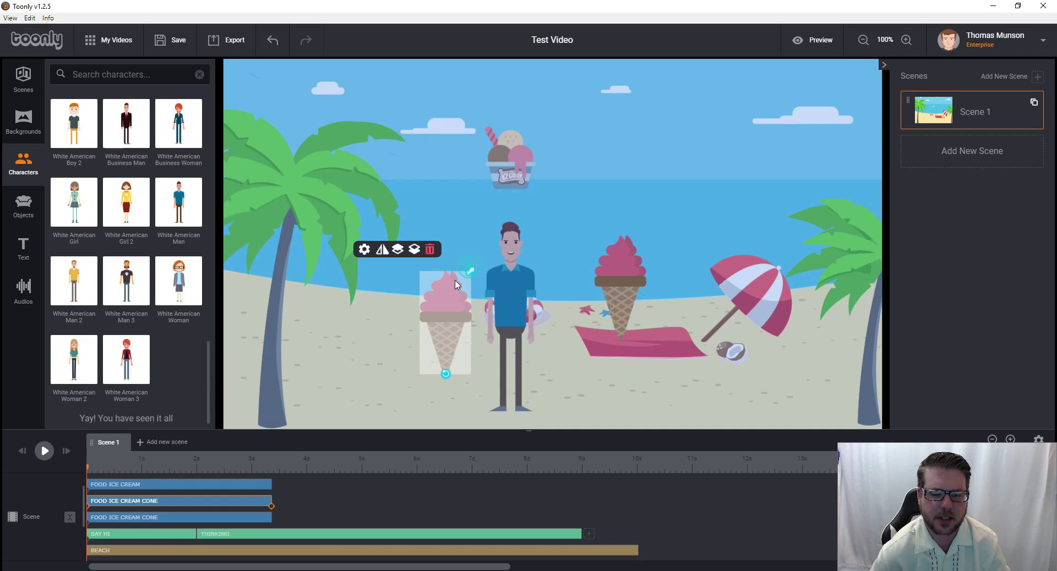
left_click_drag(456, 285, 456, 303)
left_click(614, 281)
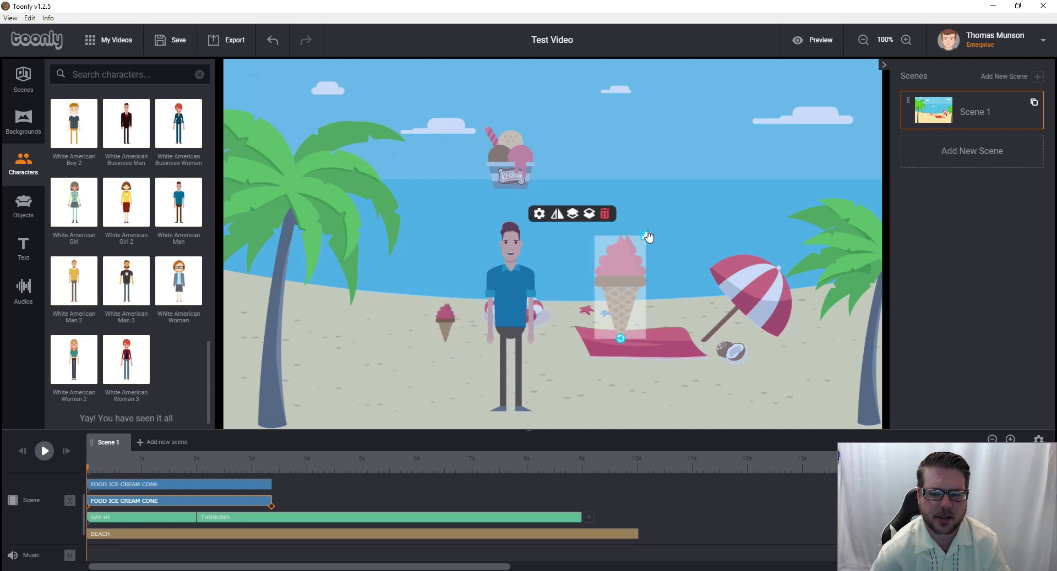
mouse_move(648, 236)
left_mouse_down()
mouse_move(627, 273)
mouse_move(571, 242)
left_mouse_up()
left_click_drag(439, 323, 460, 237)
Shrink the ice cream cup and position it above the man's head
left_click(514, 168)
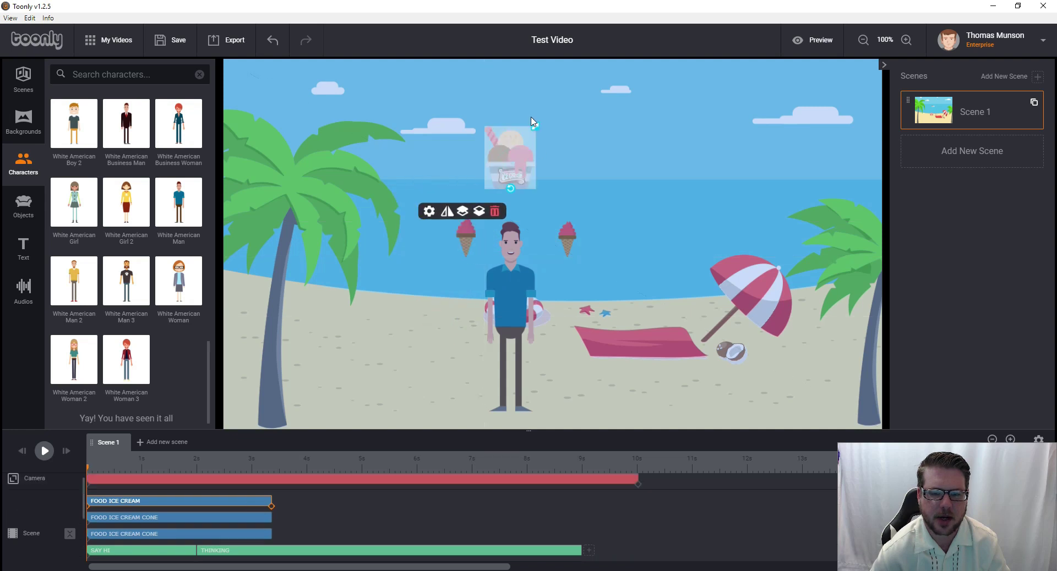
mouse_move(535, 125)
left_mouse_down()
mouse_move(510, 144)
mouse_move(515, 198)
left_mouse_up()
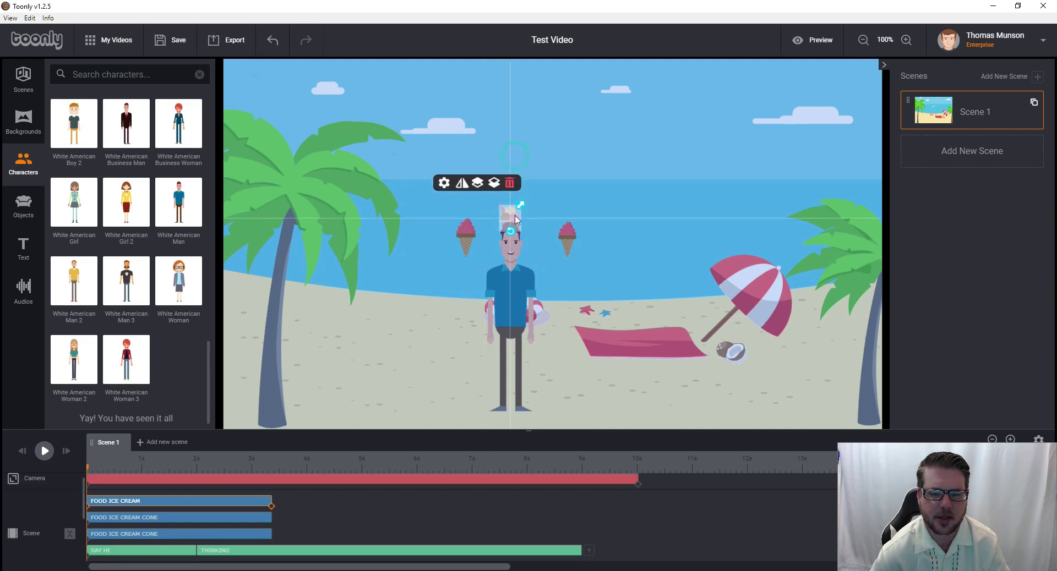
left_click(352, 402)
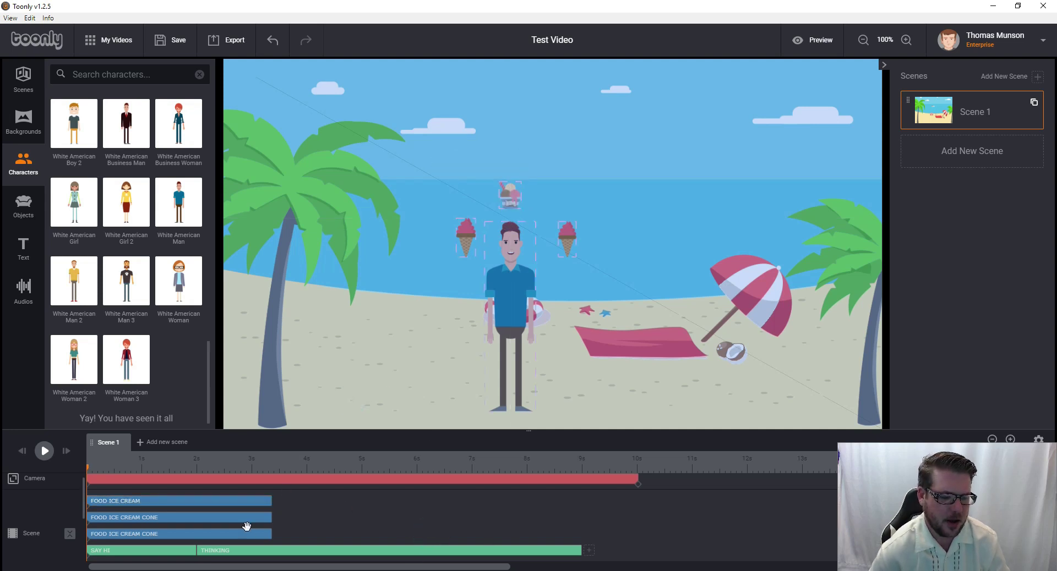
scroll(337, 521, "down", 1)
scroll(158, 537, "down", 1)
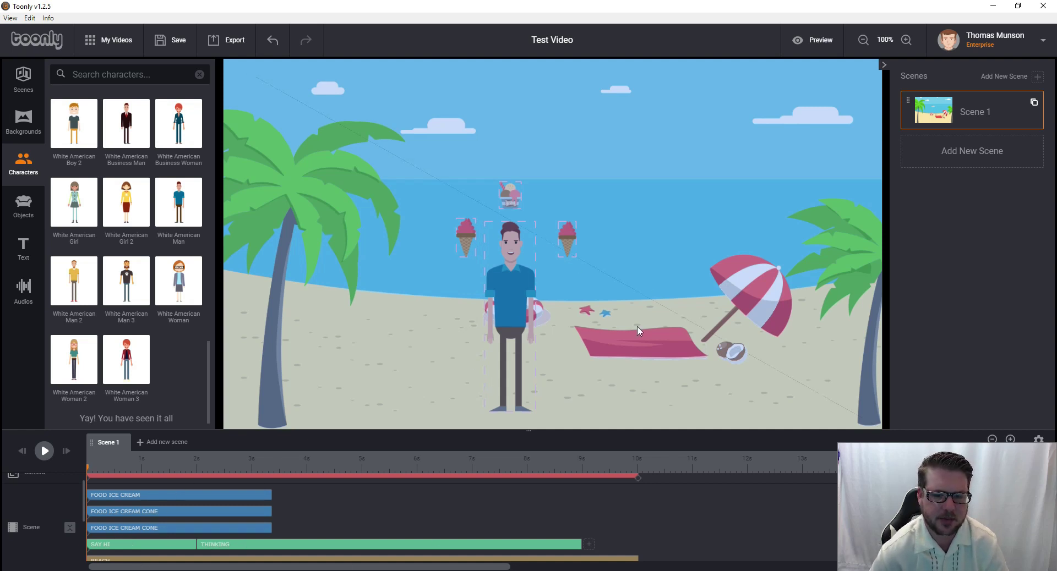
Preview the scene playback from the start
double_click(515, 287)
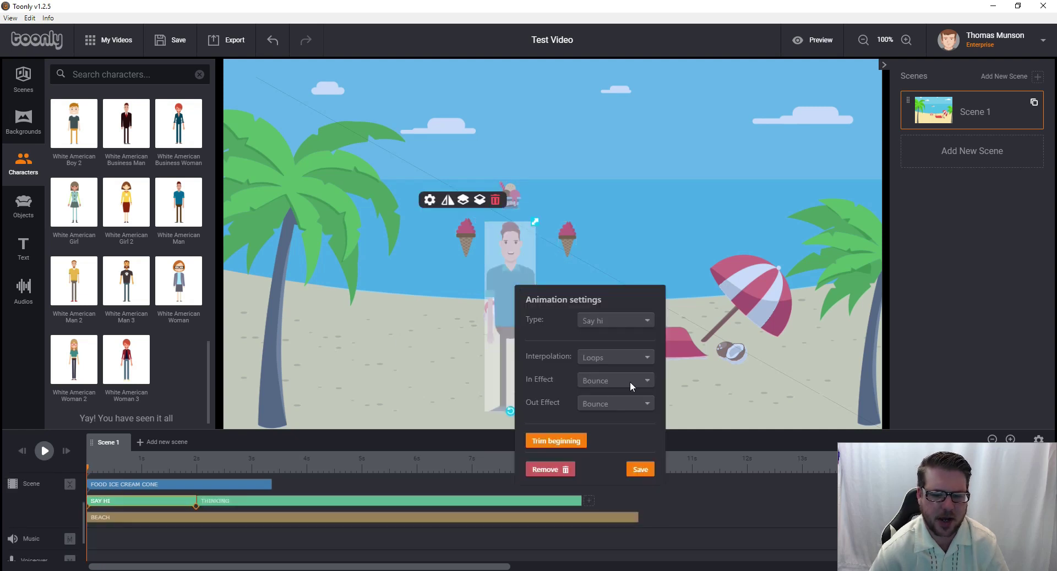
left_click(344, 341)
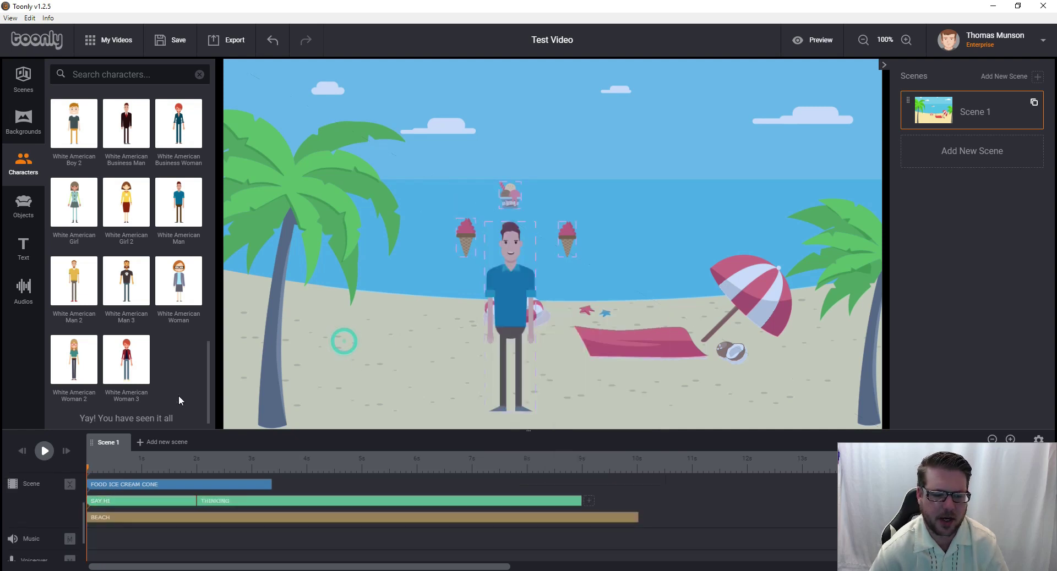
left_click(44, 453)
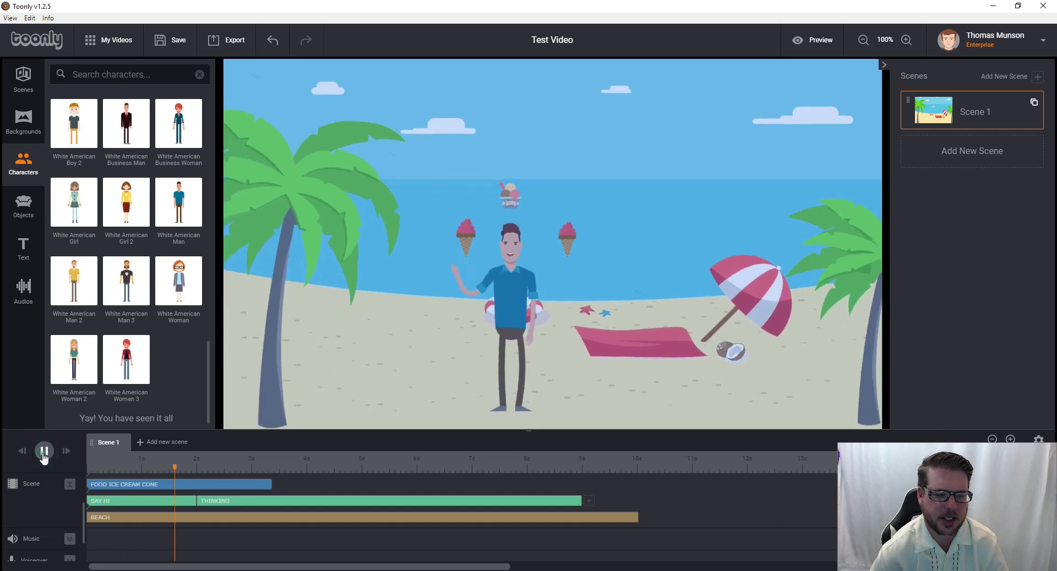
left_click(44, 452)
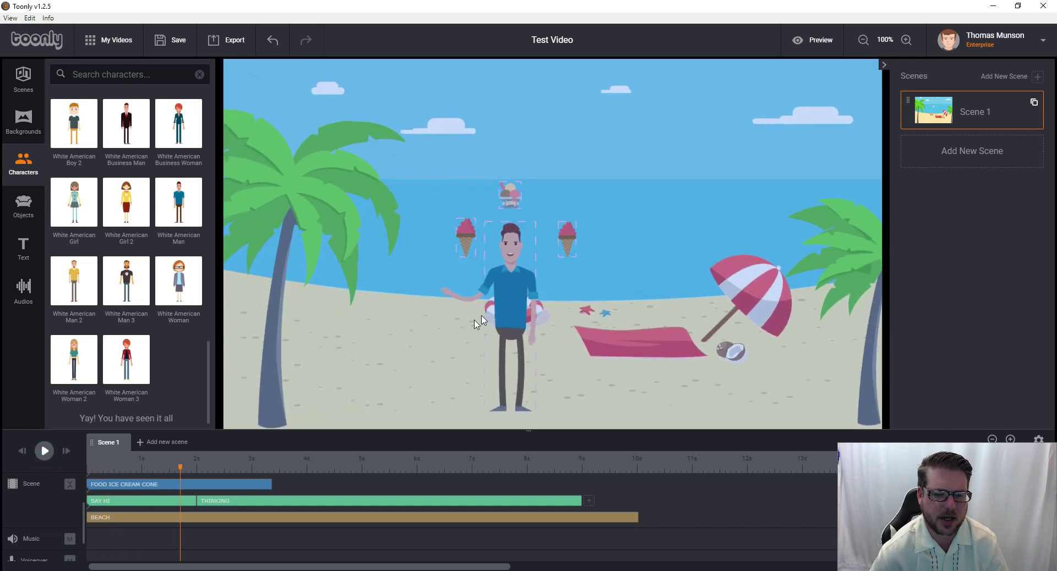
Set the Say hi entrance effect to Instant and play the scene to check it
double_click(513, 266)
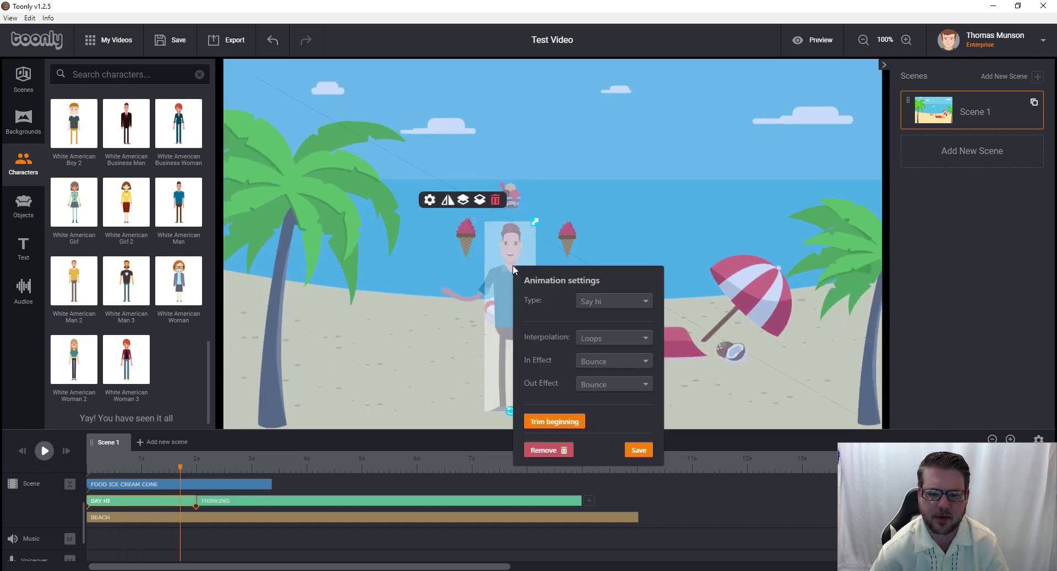
left_click(632, 362)
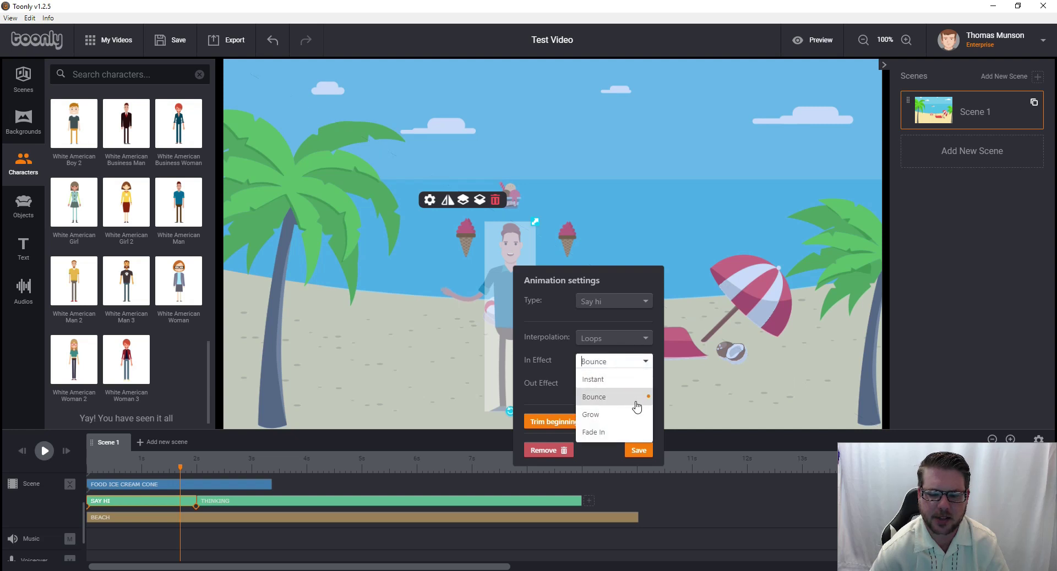
left_click(612, 380)
left_click(90, 466)
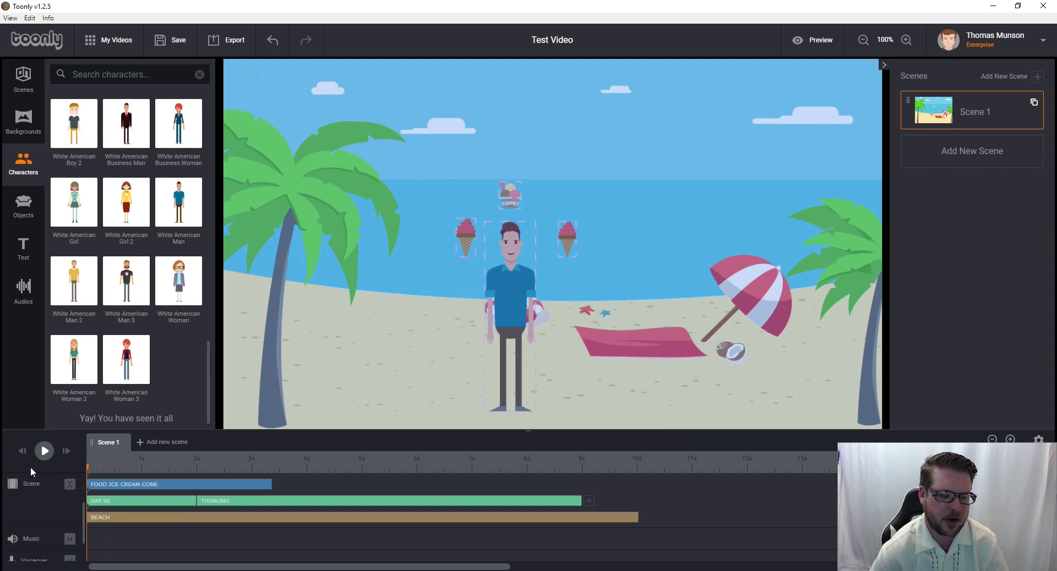
left_click(41, 451)
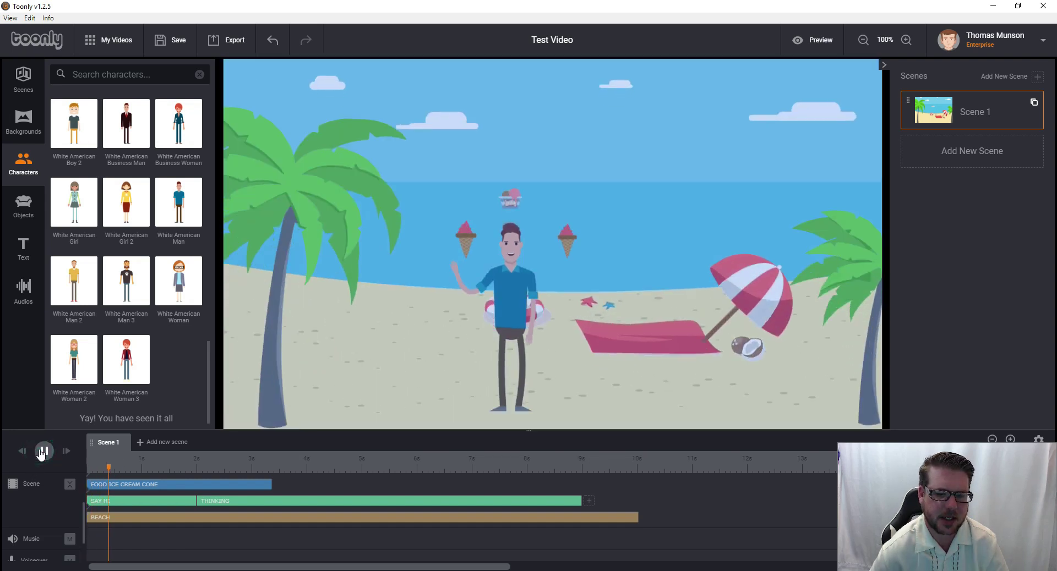
Change the Say hi entrance effect to Fade In and preview it
double_click(504, 301)
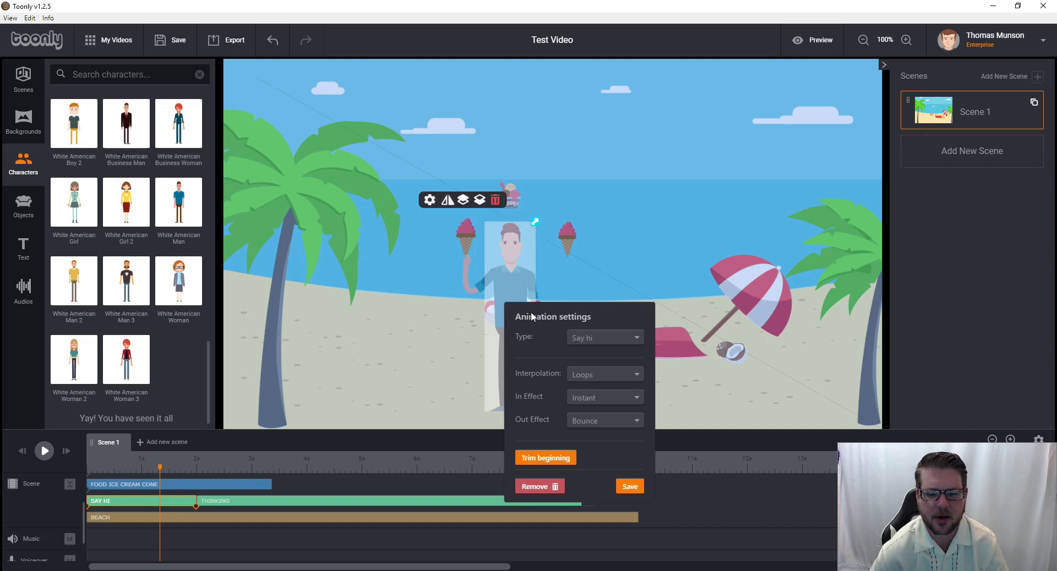
left_click(633, 399)
left_click(598, 464)
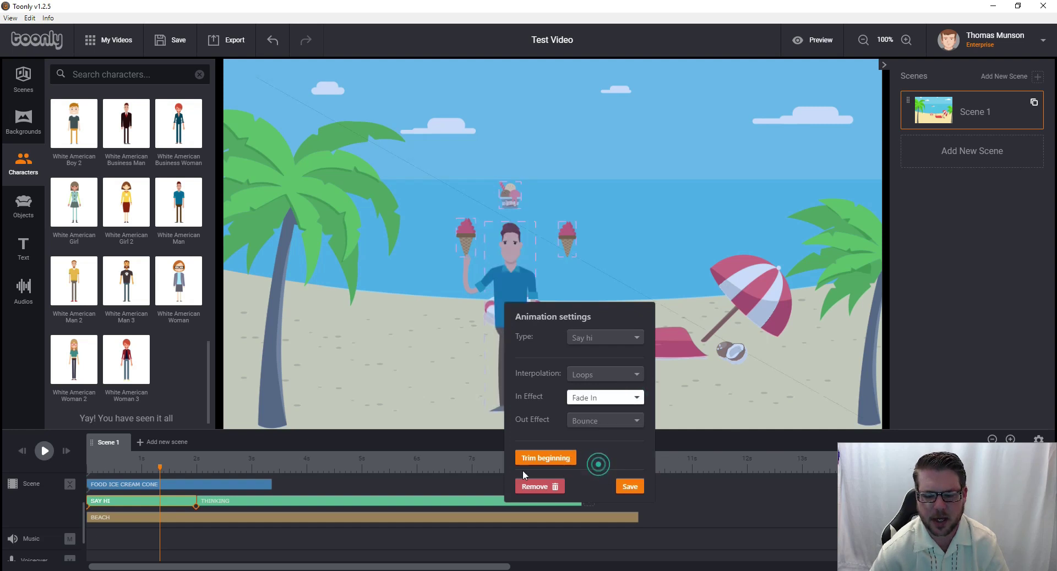
left_click(92, 465)
left_click(46, 451)
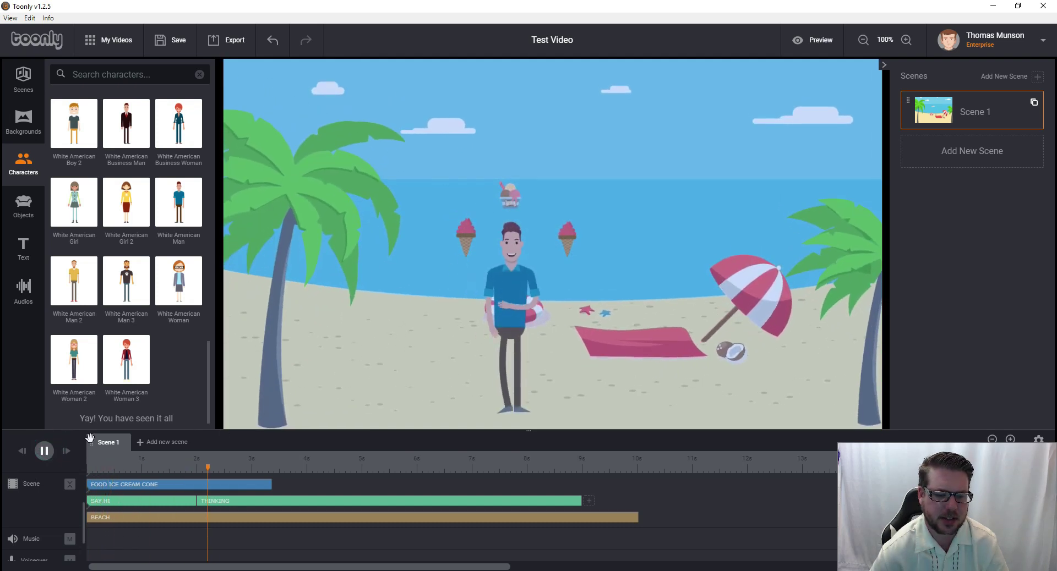
left_click(46, 450)
Give the Thinking animation a Bounce entrance and a Shrink exit effect
double_click(504, 315)
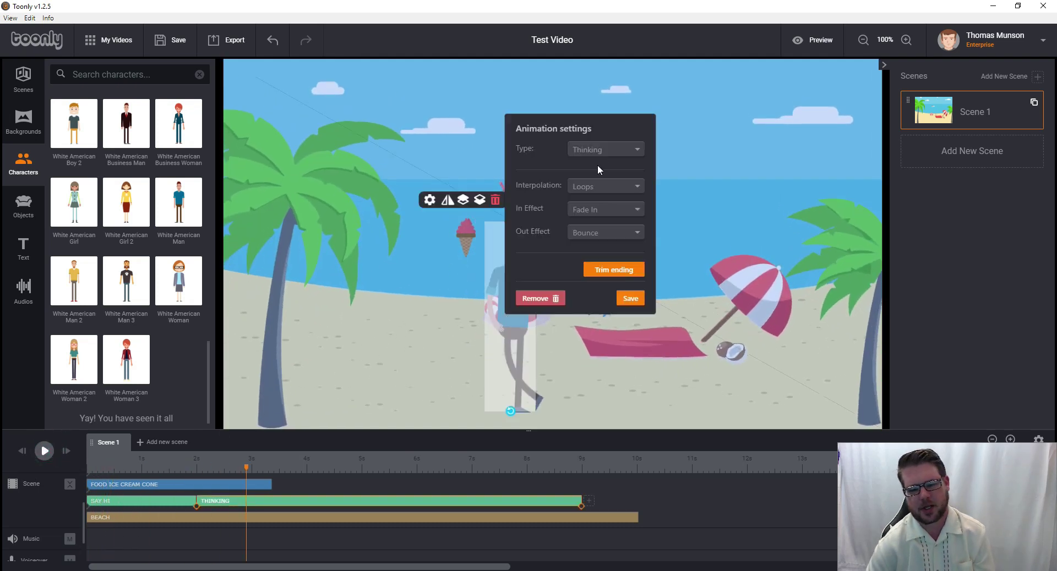
left_click(609, 211)
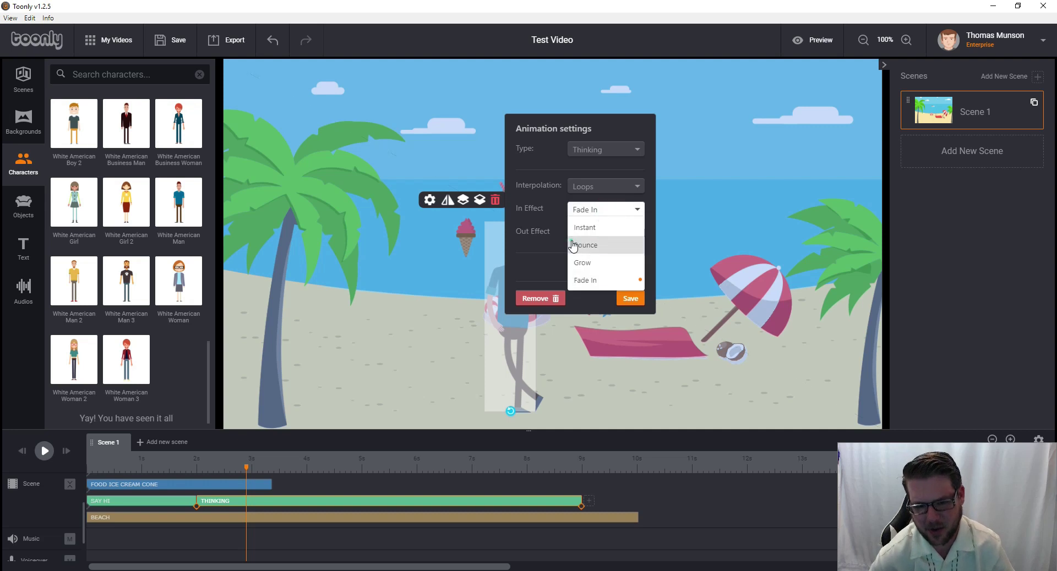
left_click(606, 245)
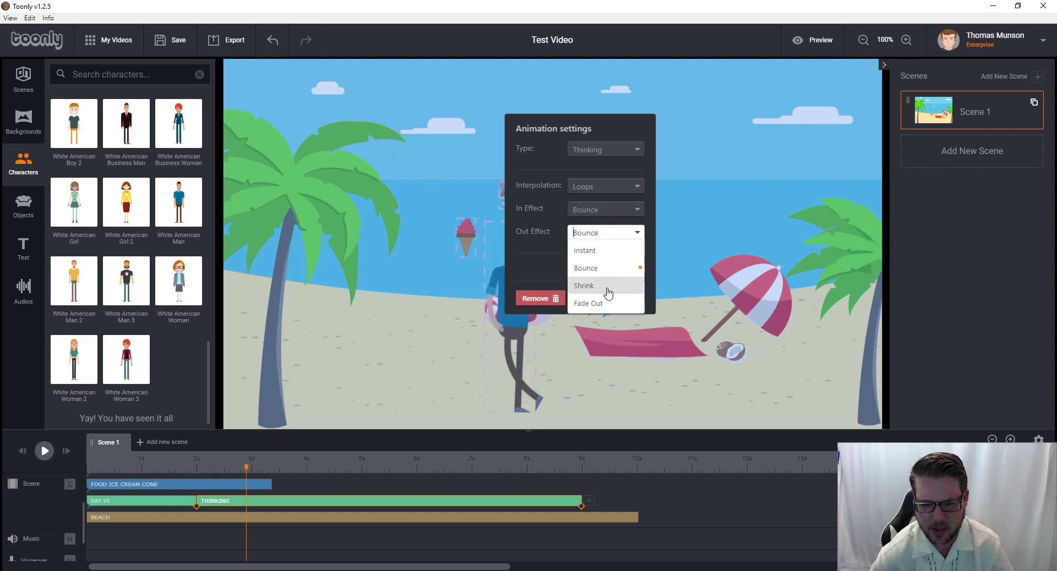
left_click(605, 286)
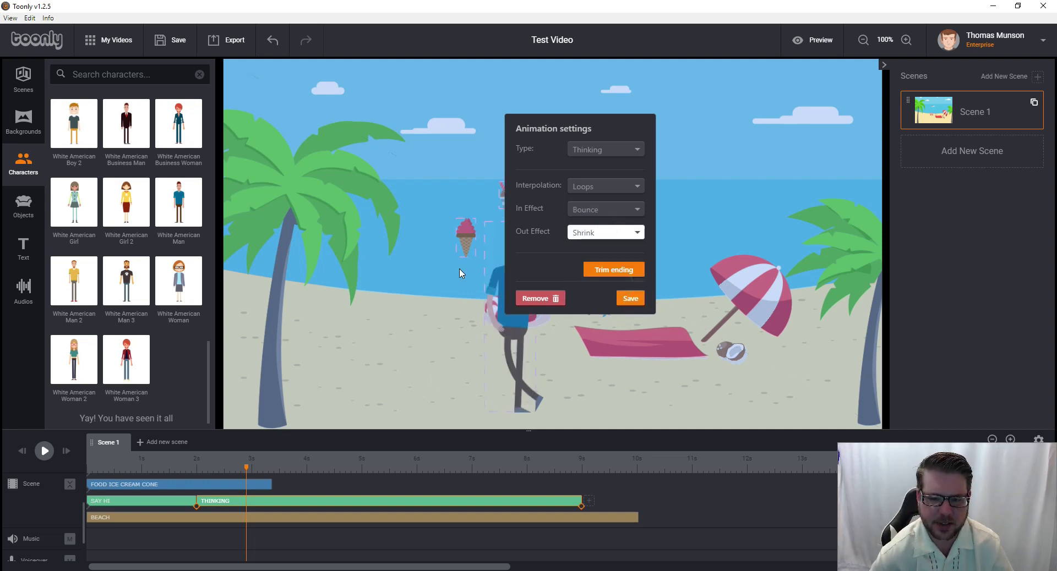
left_click(414, 311)
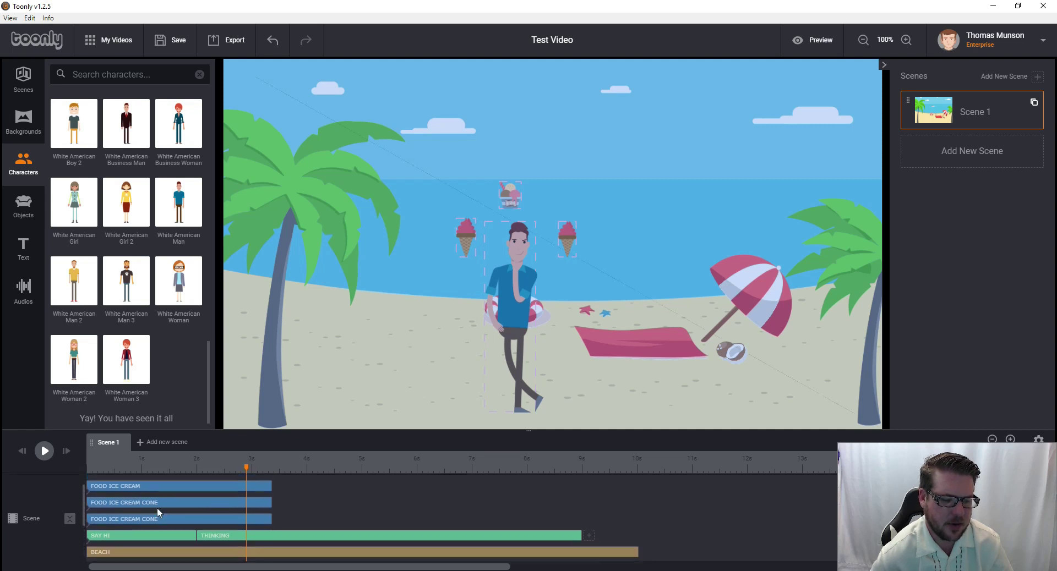
Stagger the three ice cream bars to start at about 3 s, 3.3 s and 3.8 s
left_click_drag(161, 520, 315, 520)
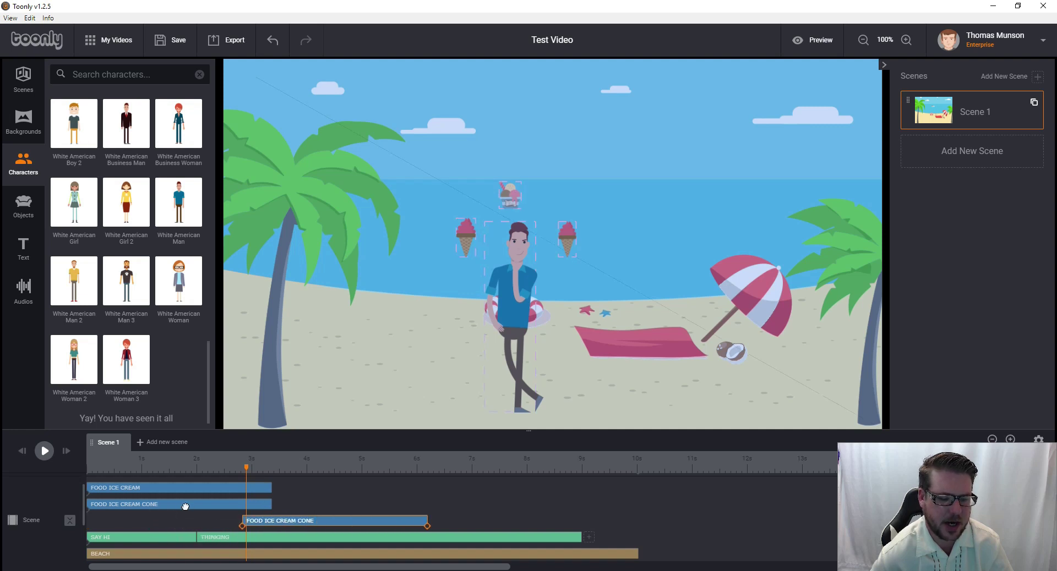
left_click_drag(186, 507, 366, 508)
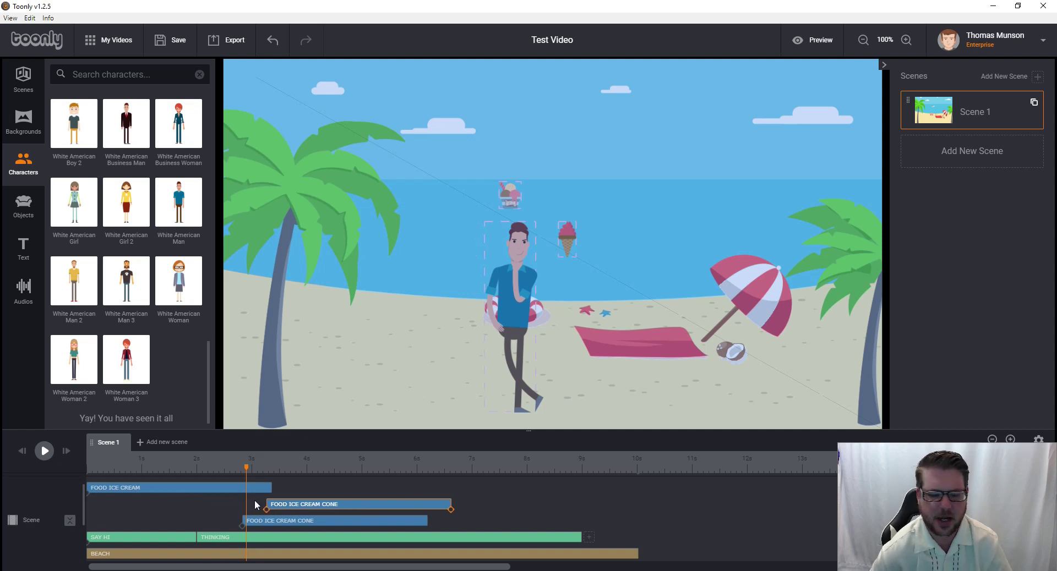
left_click_drag(216, 491, 423, 507)
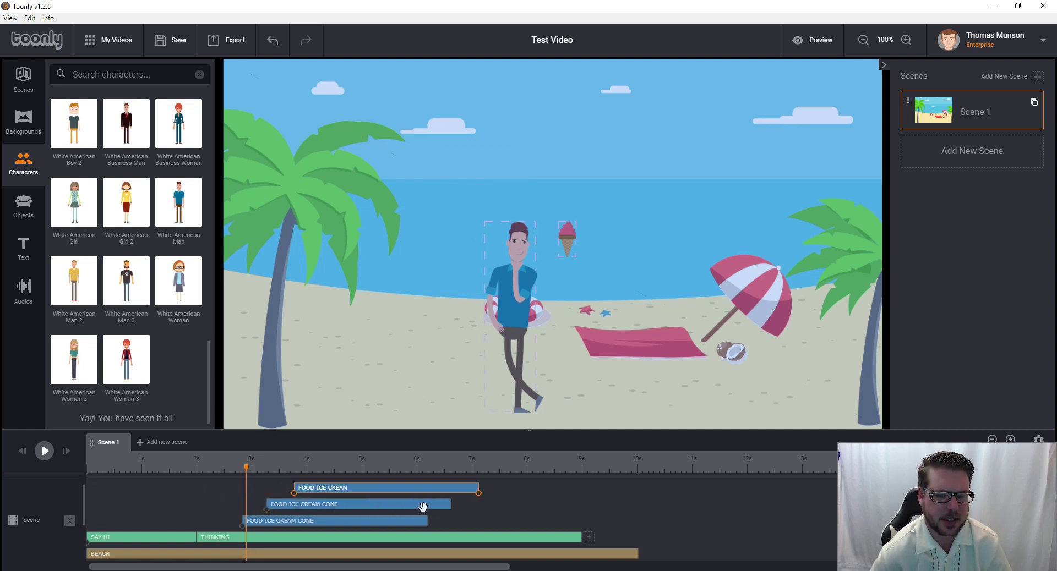
Bring up the Text styles library for adding a title
scroll(385, 534, "up", 1)
scroll(371, 523, "up", 1)
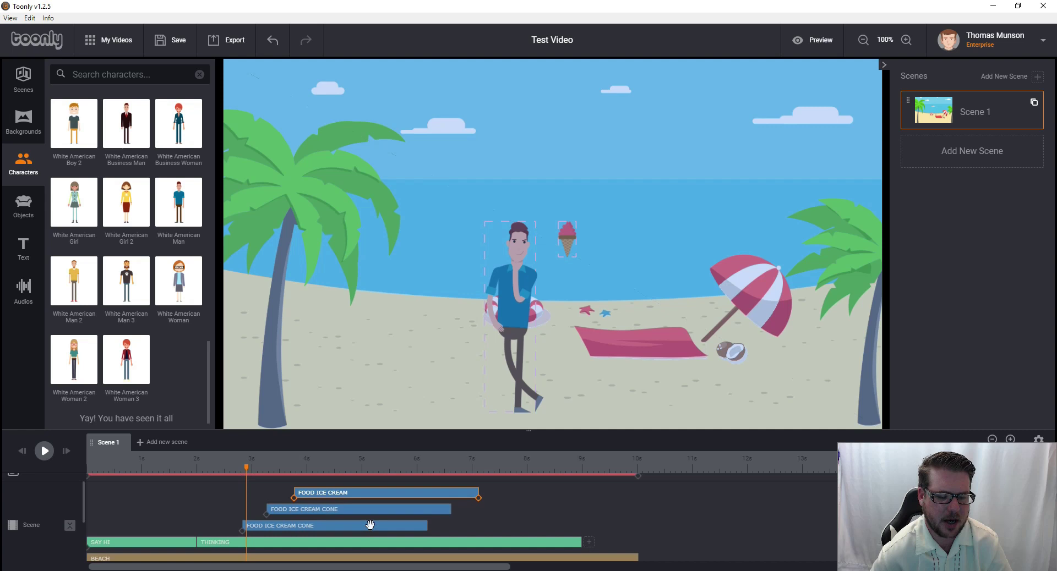
scroll(366, 524, "up", 1)
scroll(360, 525, "down", 1)
scroll(355, 524, "down", 1)
scroll(347, 524, "down", 1)
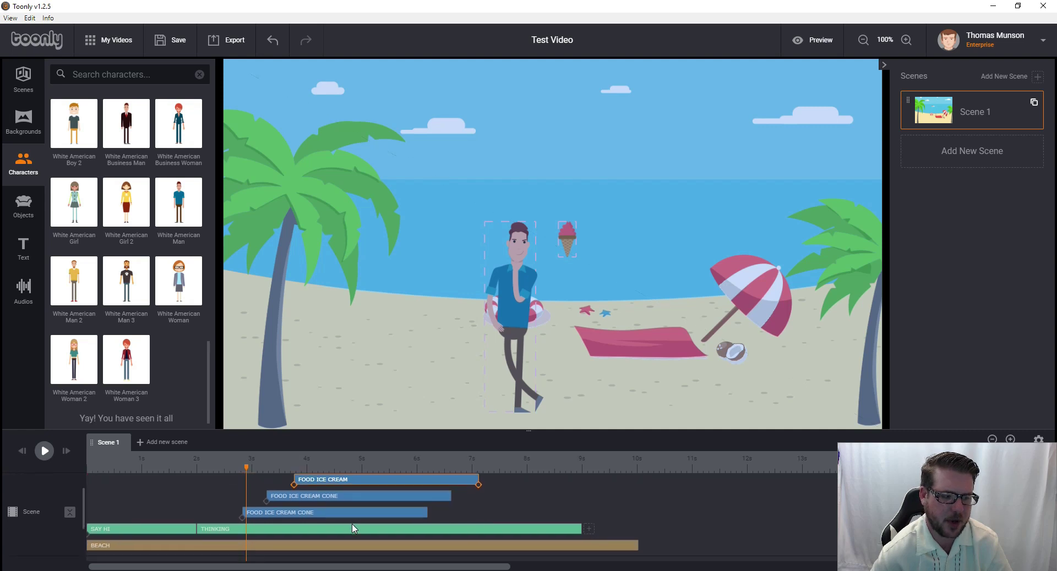
scroll(344, 524, "down", 2)
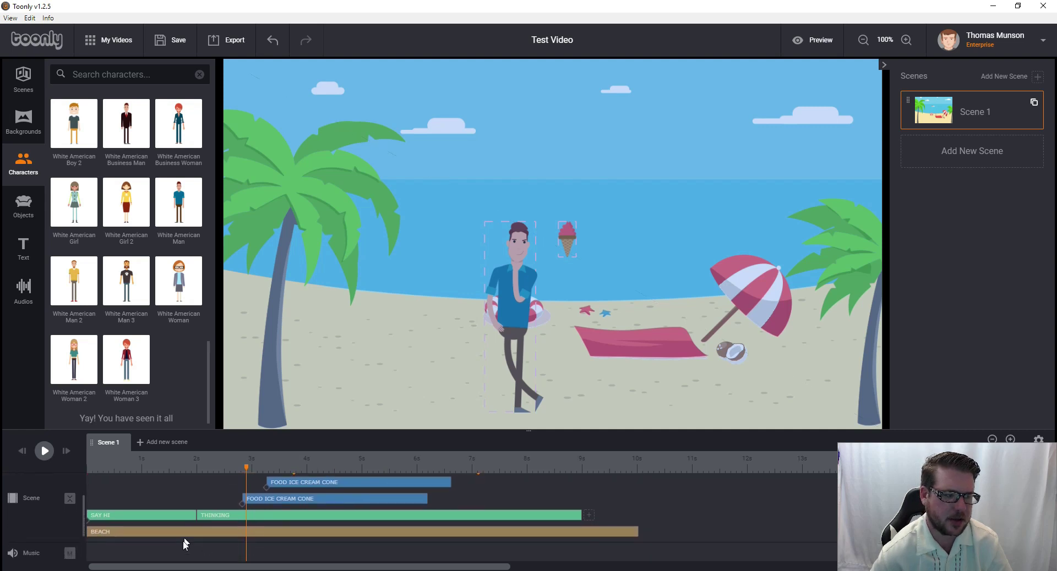
scroll(125, 537, "down", 1)
scroll(126, 537, "down", 1)
scroll(130, 526, "down", 1)
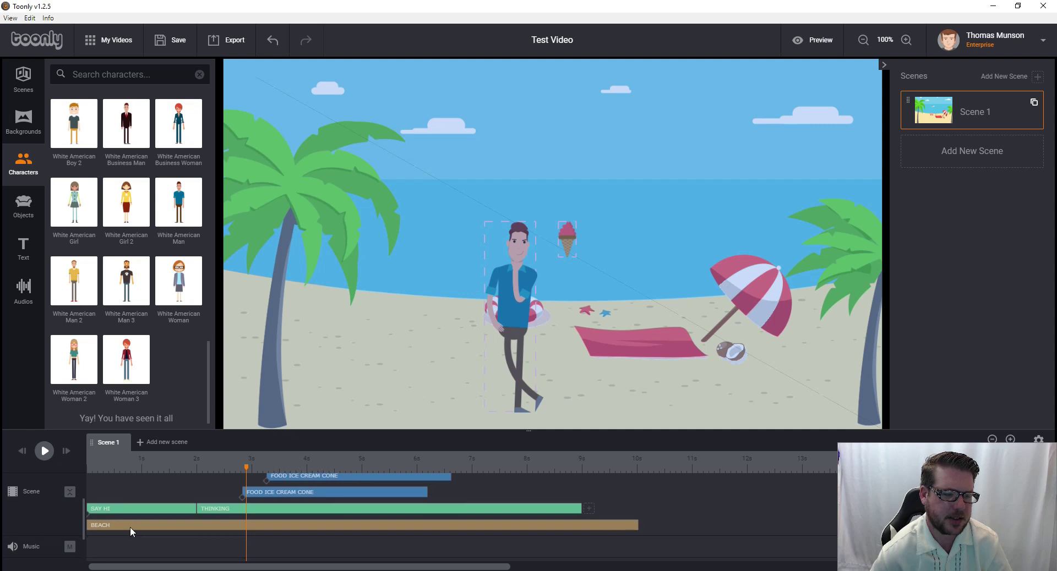
scroll(269, 510, "up", 3)
scroll(220, 506, "up", 1)
left_click(23, 247)
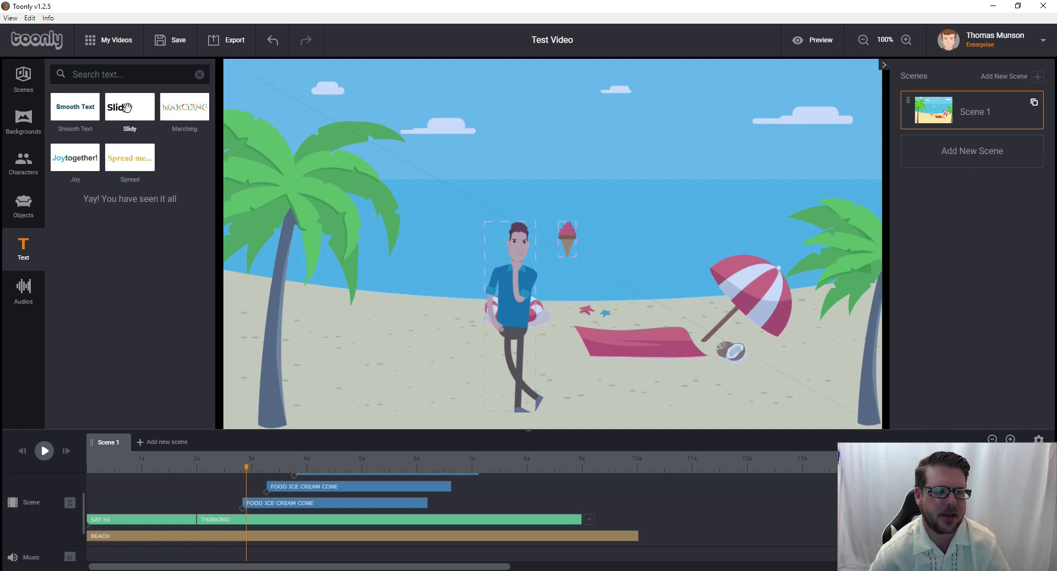
mouse_move(184, 108)
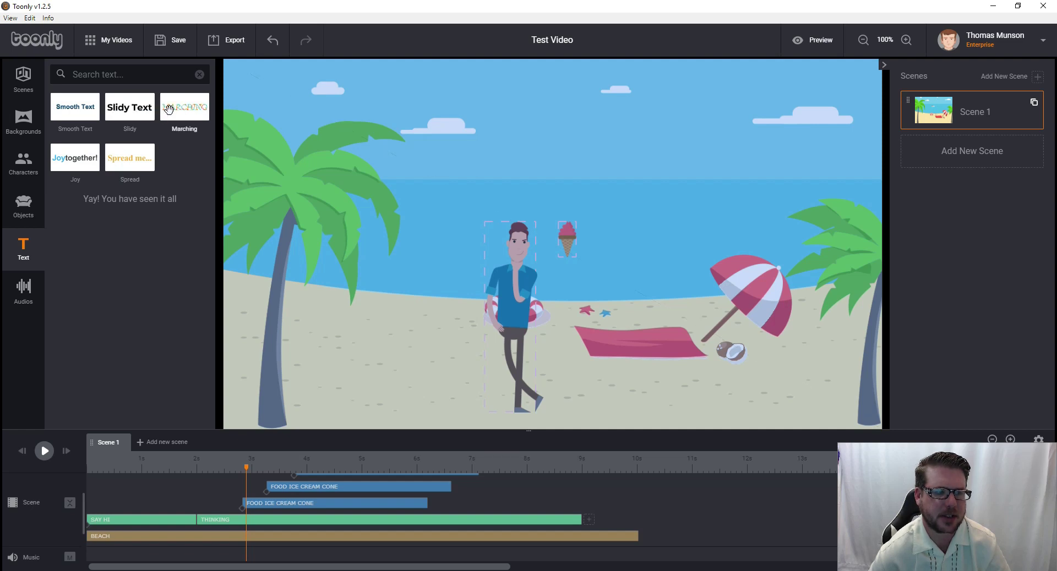
Drop a Slidy text into the sky and change its wording to 'Tom was Dreaming of...'
left_click_drag(140, 108, 494, 120)
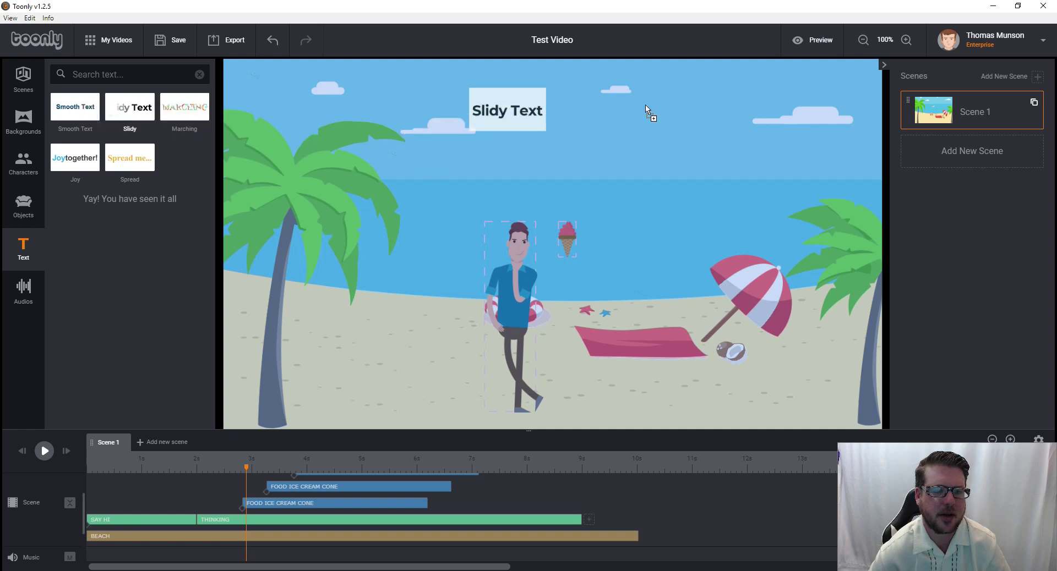
left_click(500, 108)
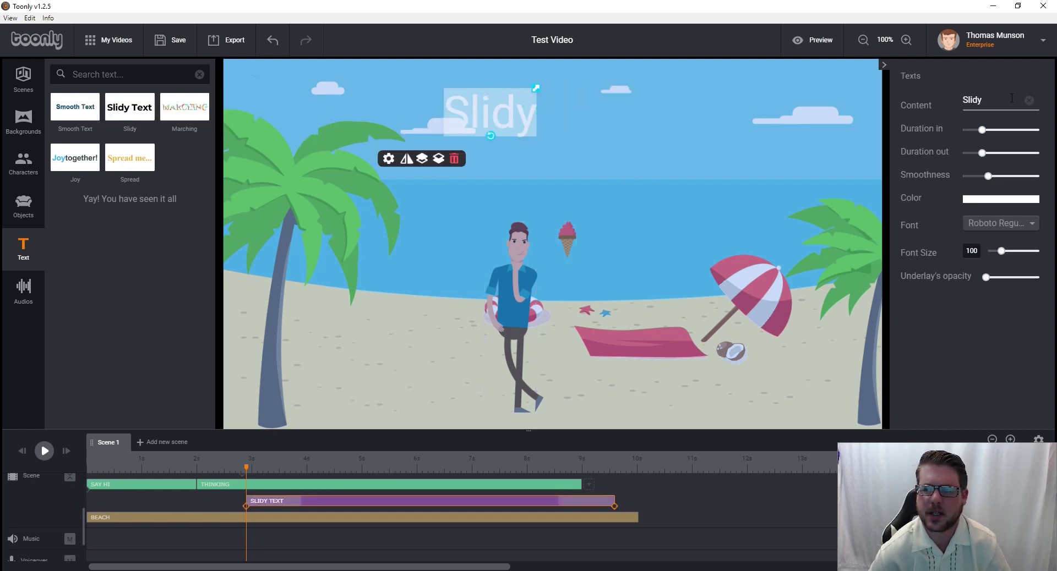
left_click(991, 101)
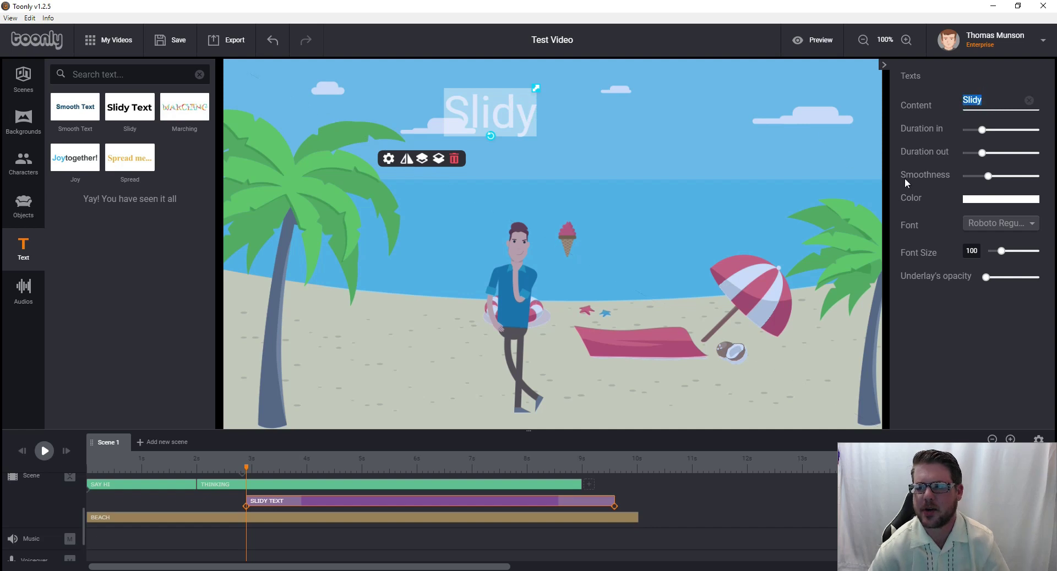
key("ctrl+a")
type("Tom")
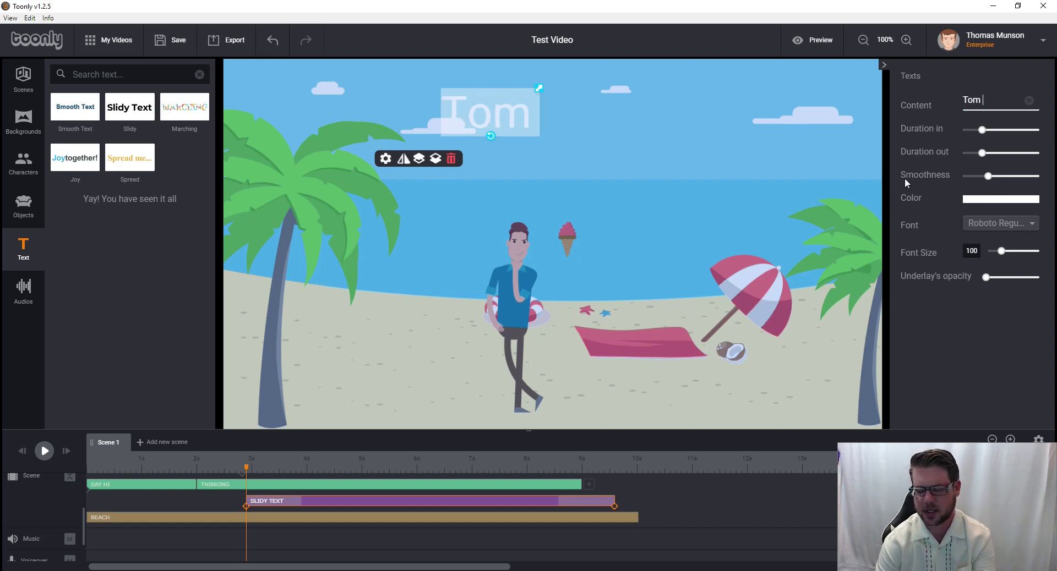
type(" was D")
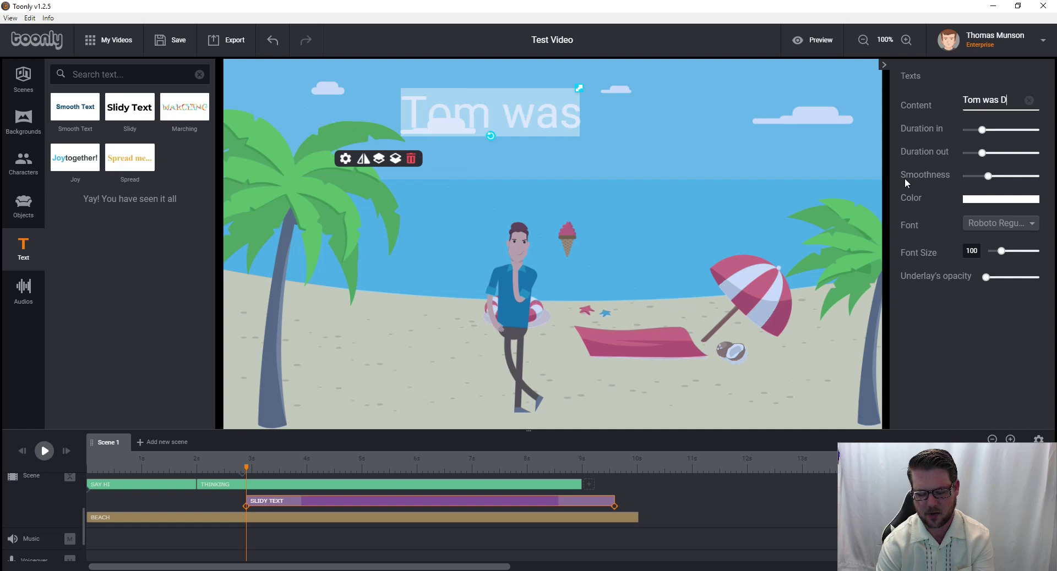
type("reaming of...")
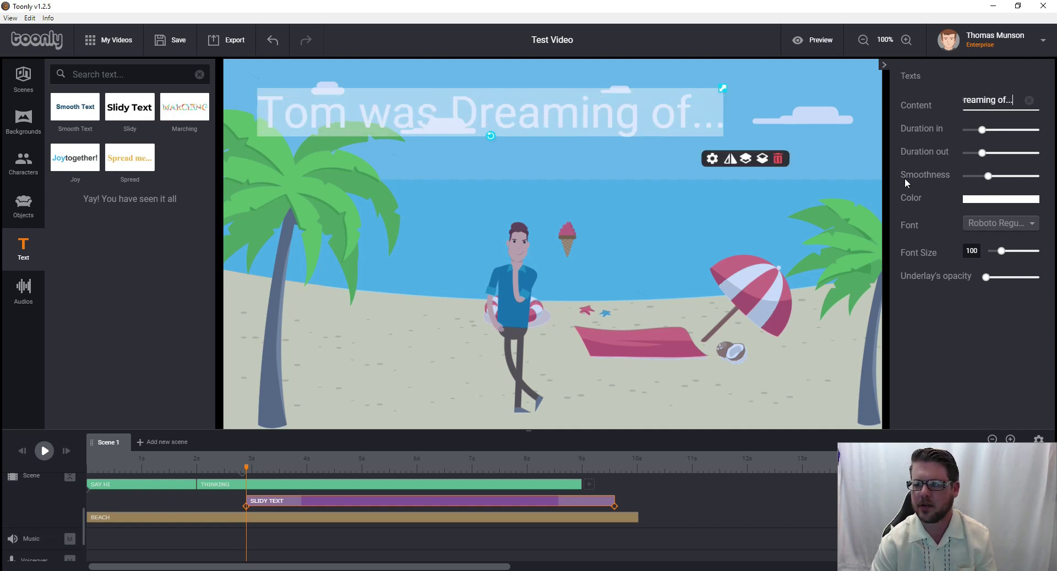
left_click(578, 116)
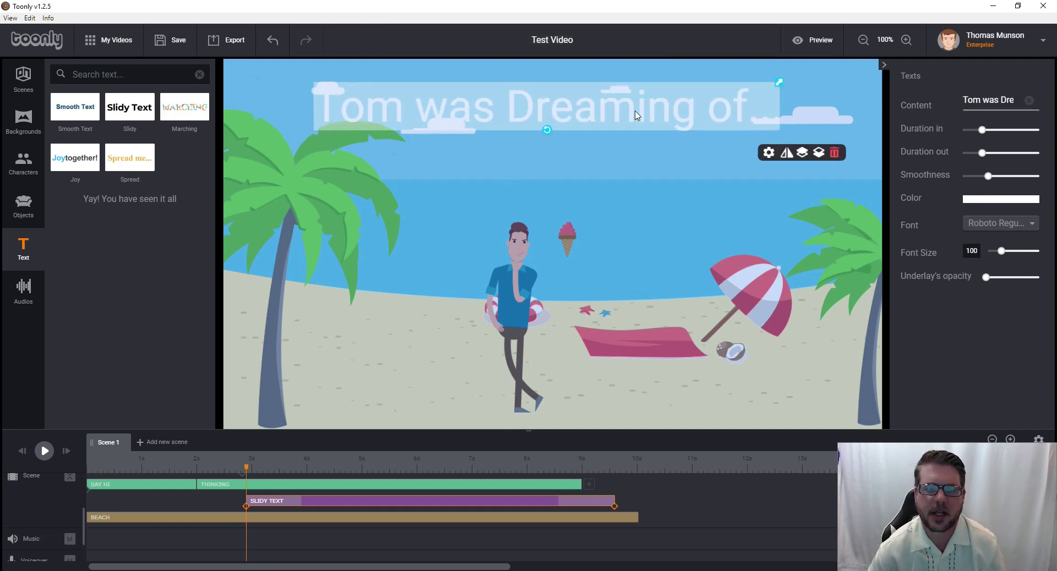
left_click(621, 215)
left_click(606, 107)
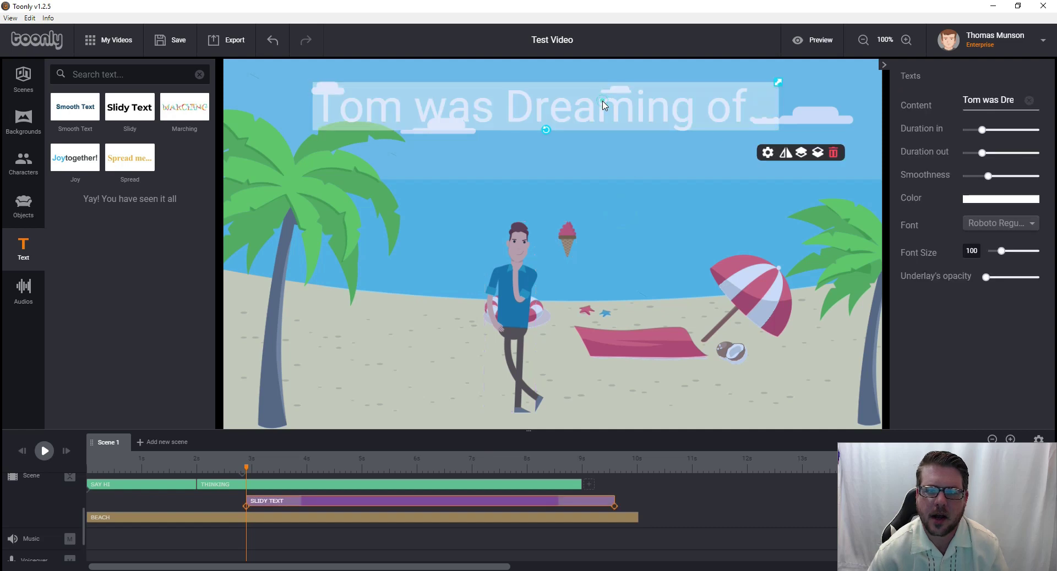
left_click(982, 201)
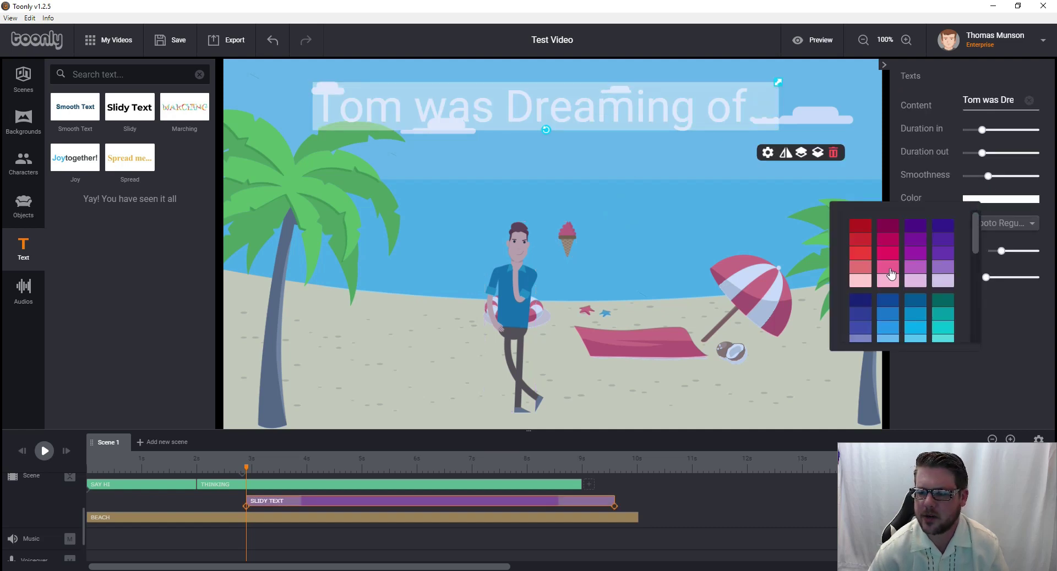
Make the title red and scrub to a moment where it is visible
left_click(855, 230)
left_click(674, 201)
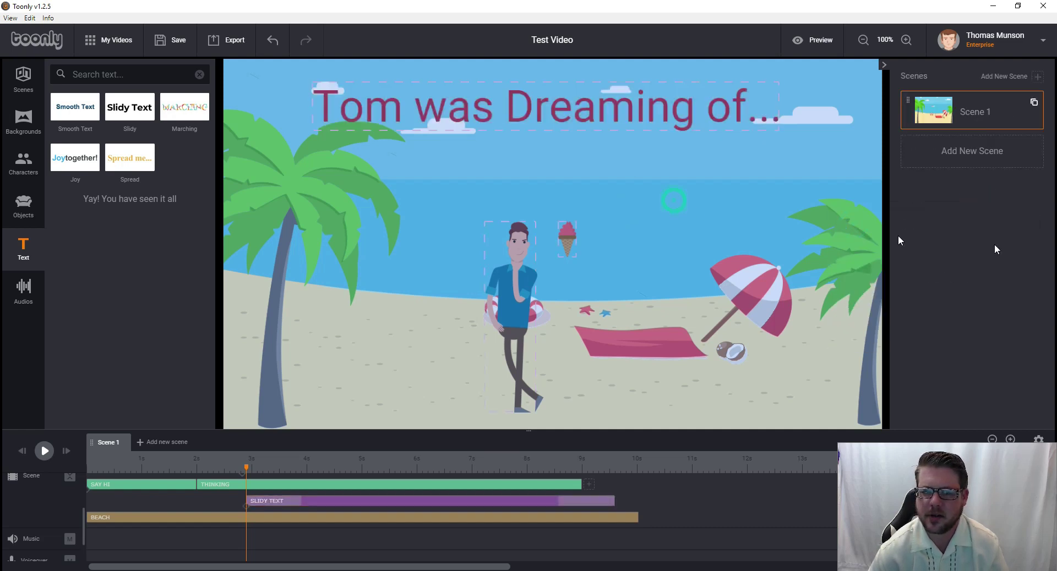
left_click(994, 118)
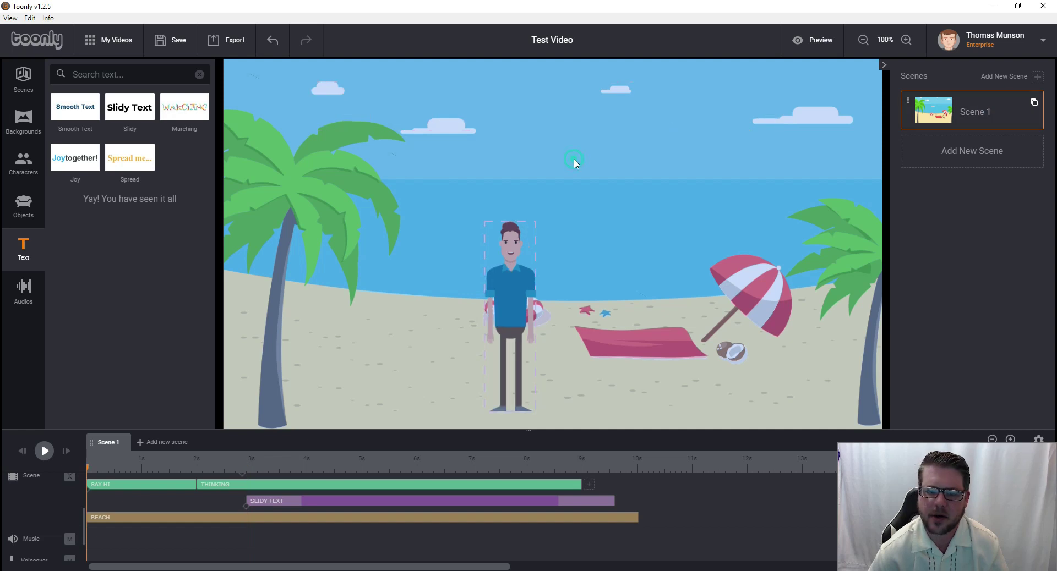
left_click(527, 498)
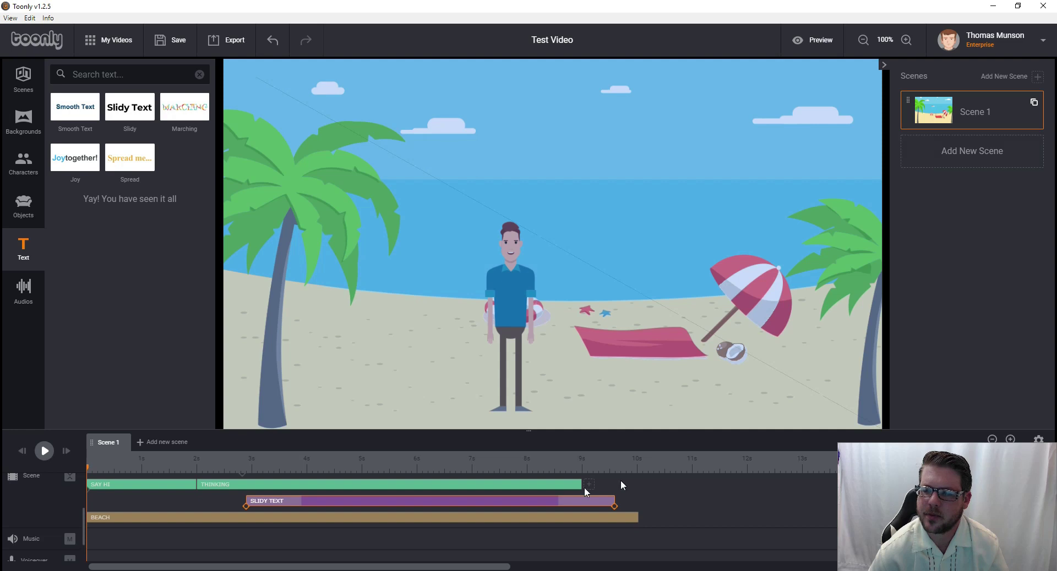
left_click(464, 482)
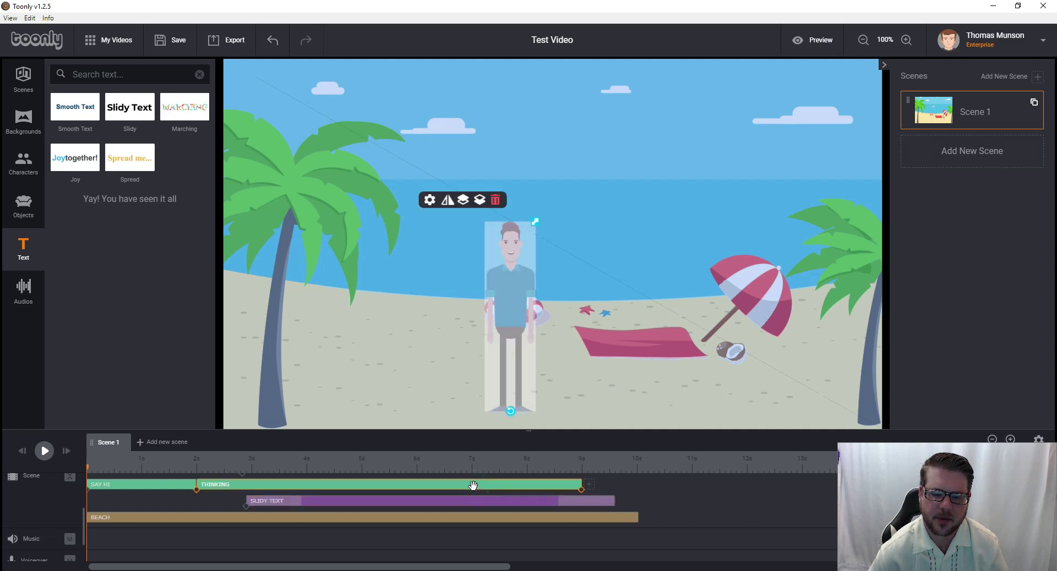
left_click(459, 500)
left_click_drag(533, 462, 407, 481)
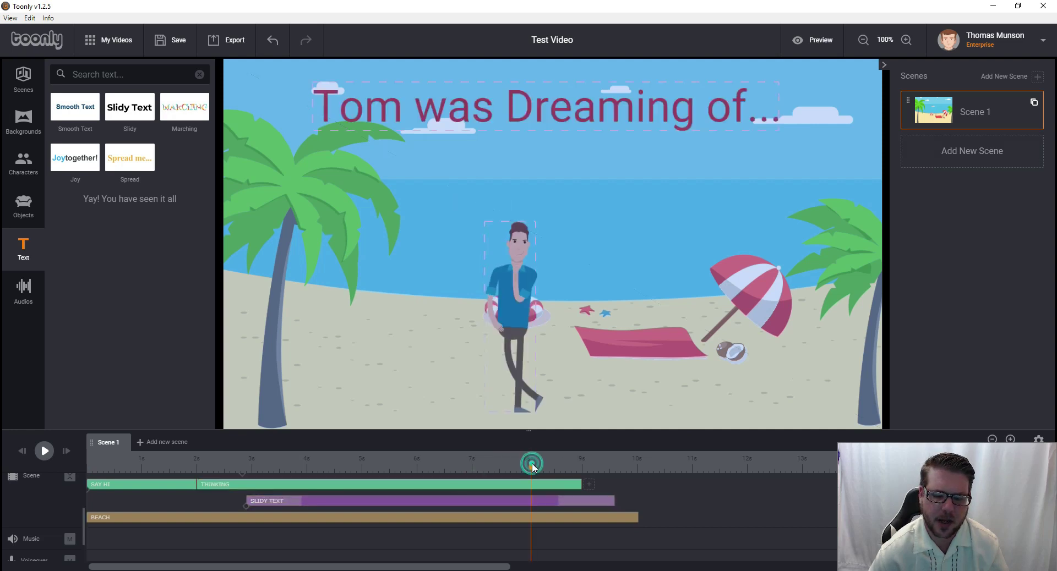
Set the title's font to PatrickHand
left_click(674, 109)
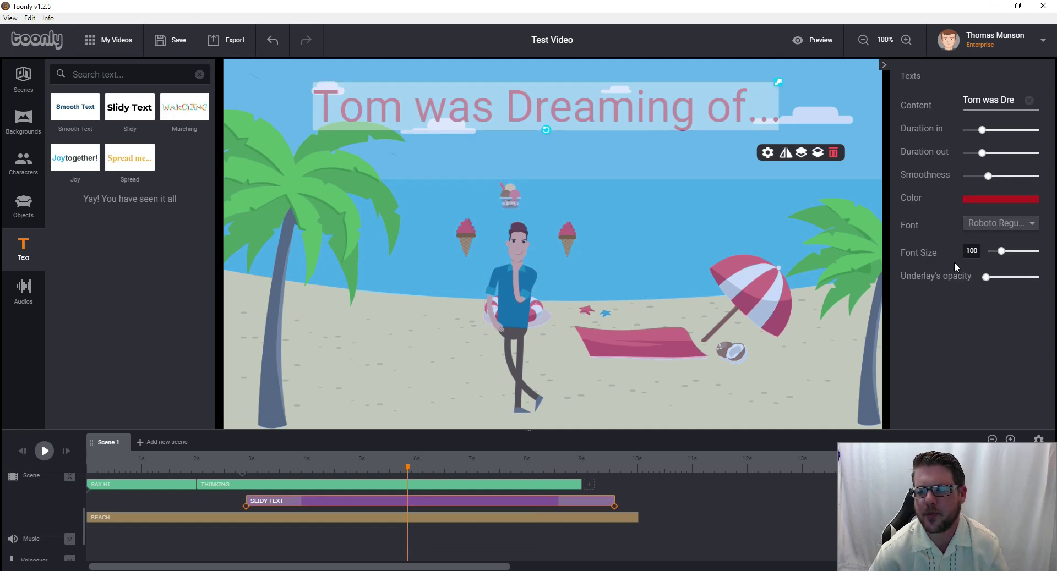
left_click(1026, 223)
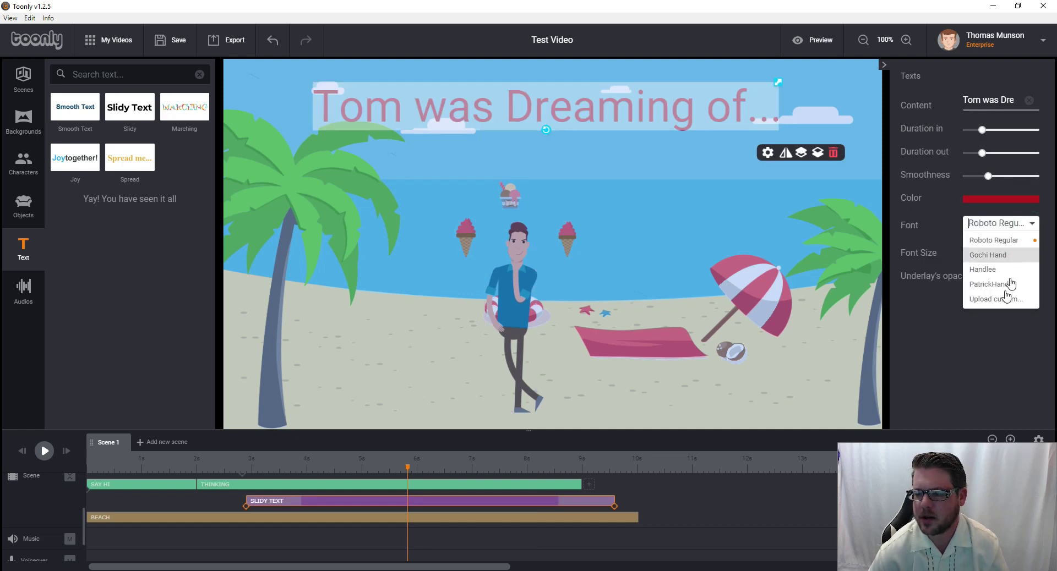
left_click(989, 283)
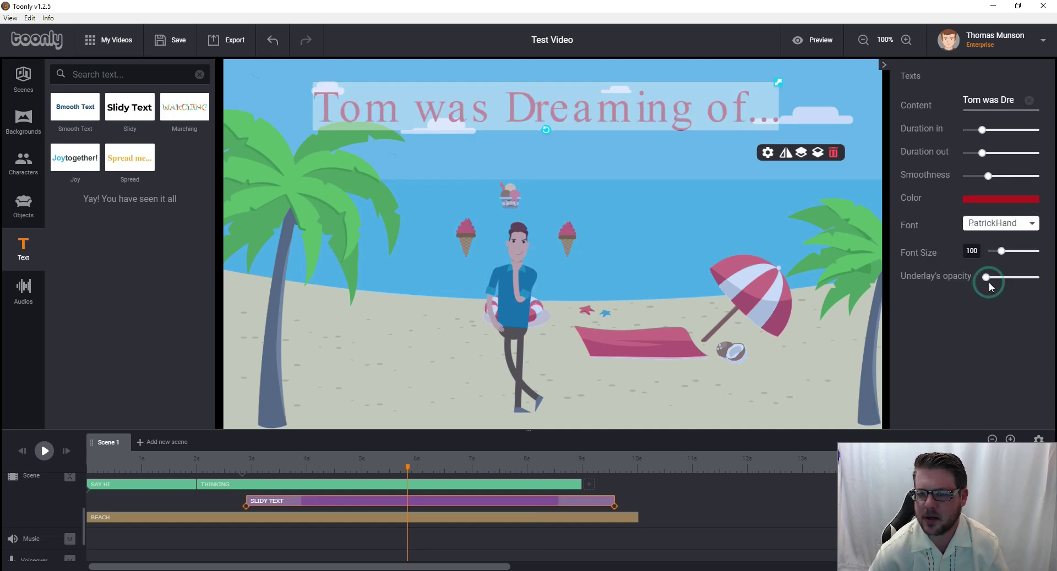
left_click(1010, 226)
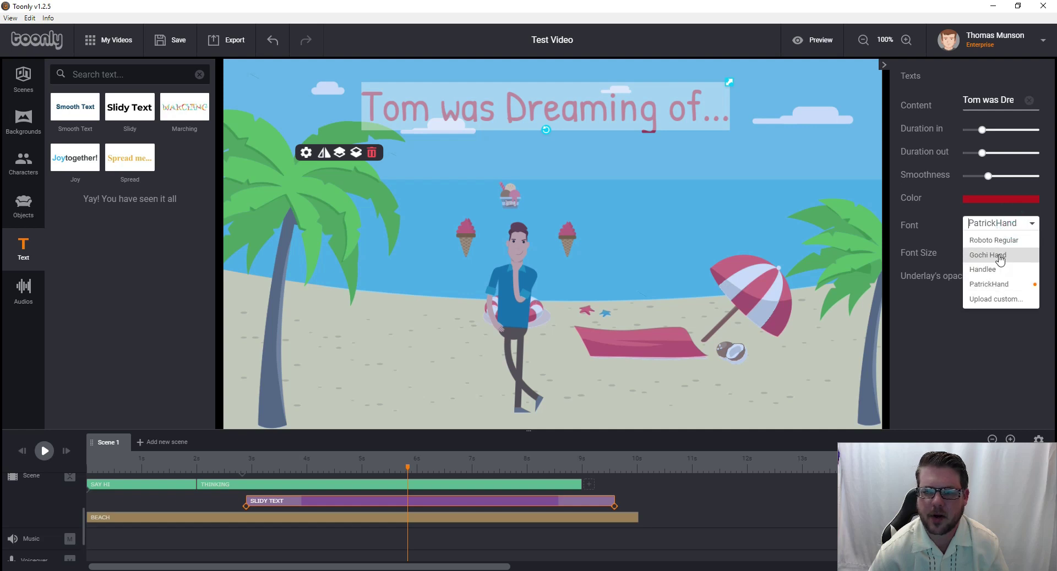
left_click(963, 369)
mouse_move(1002, 251)
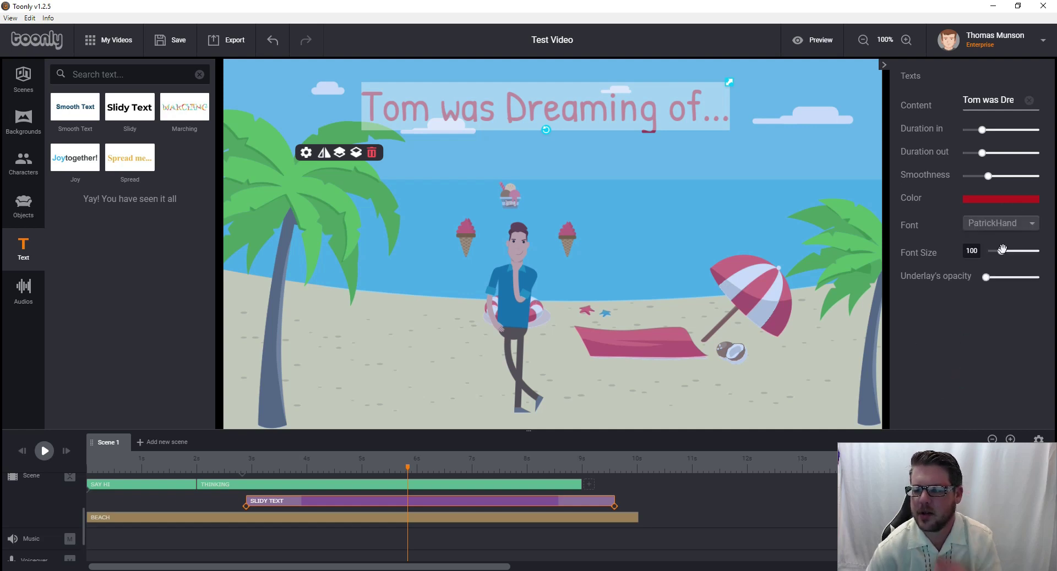
Enlarge the title to size 135 and give its white backing box padding of about 36
left_click_drag(1001, 251, 1008, 251)
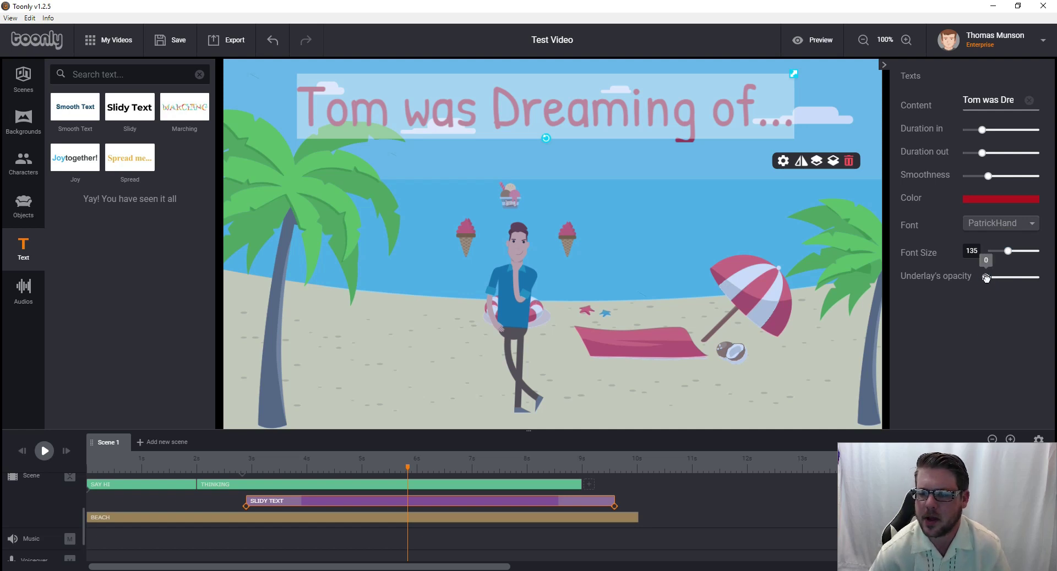
mouse_move(985, 277)
left_mouse_down()
mouse_move(1037, 282)
mouse_move(999, 305)
mouse_move(1011, 305)
left_mouse_up()
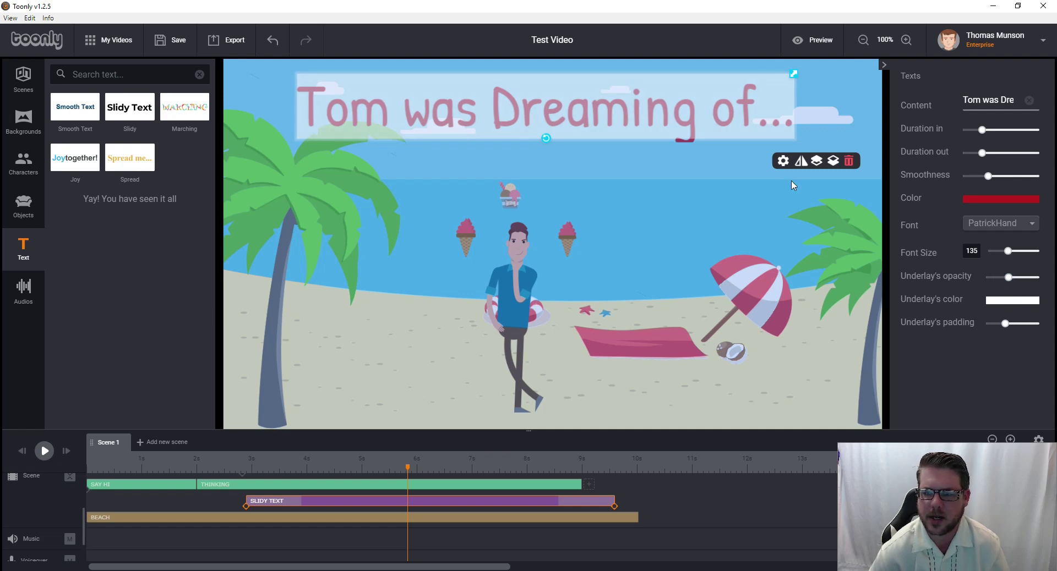
left_click(638, 241)
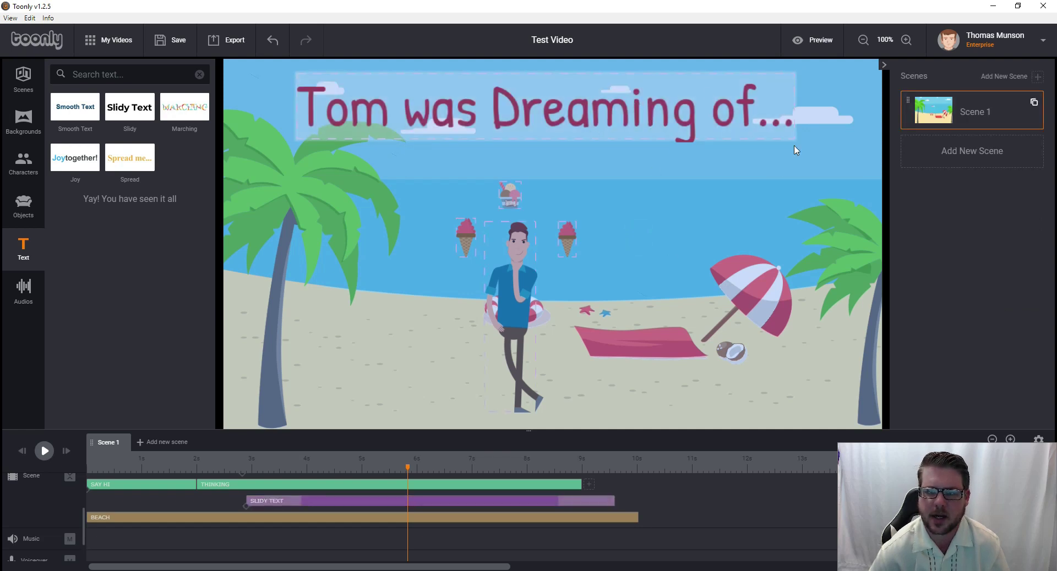
left_click(693, 88)
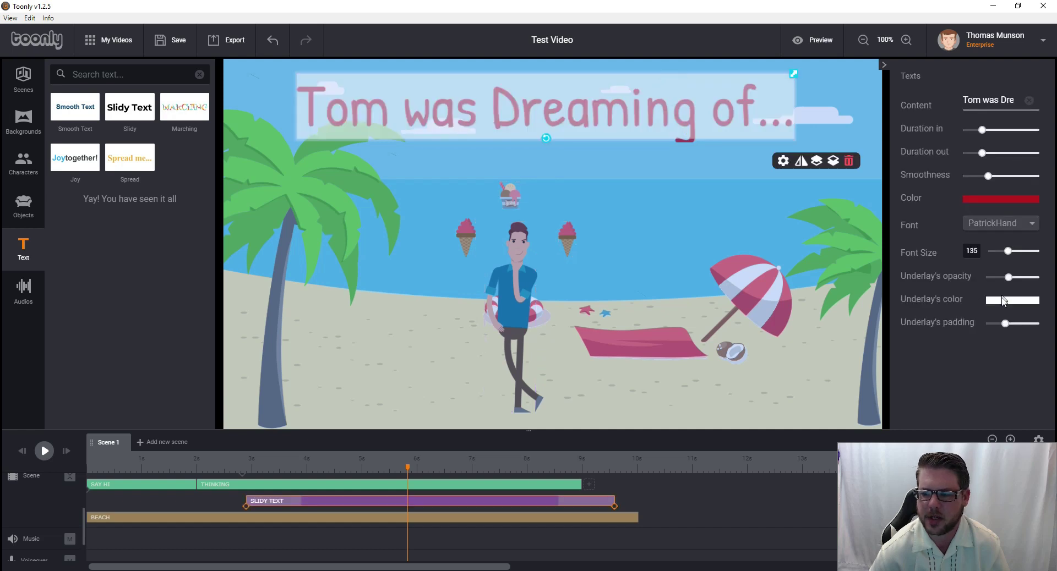
left_click_drag(1006, 324, 1028, 324)
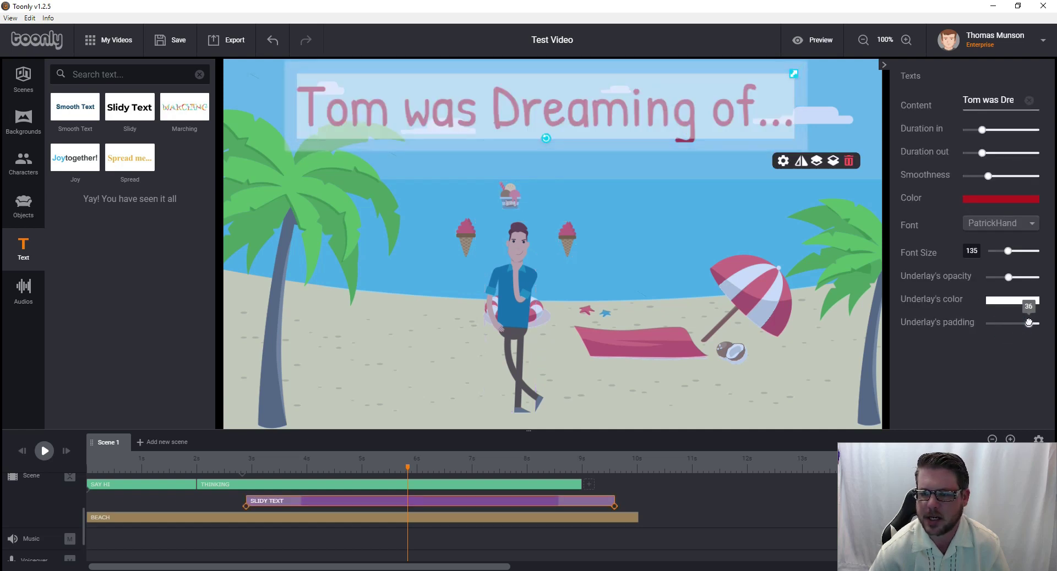
left_click(702, 333)
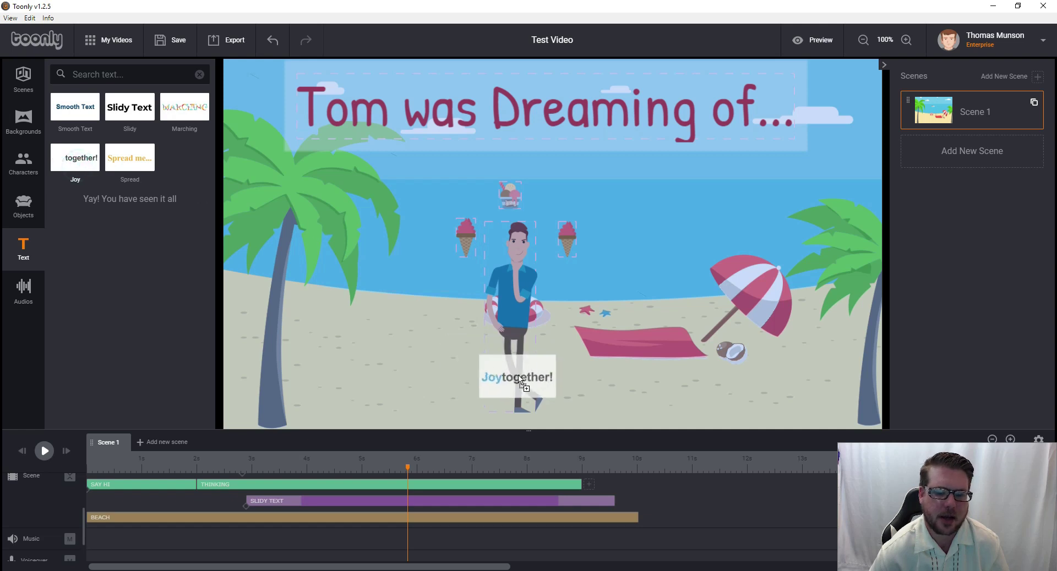
Add a Joy caption reading 'Ice Cream on a beach!', enlarged and centred along the bottom
left_click_drag(93, 171, 517, 380)
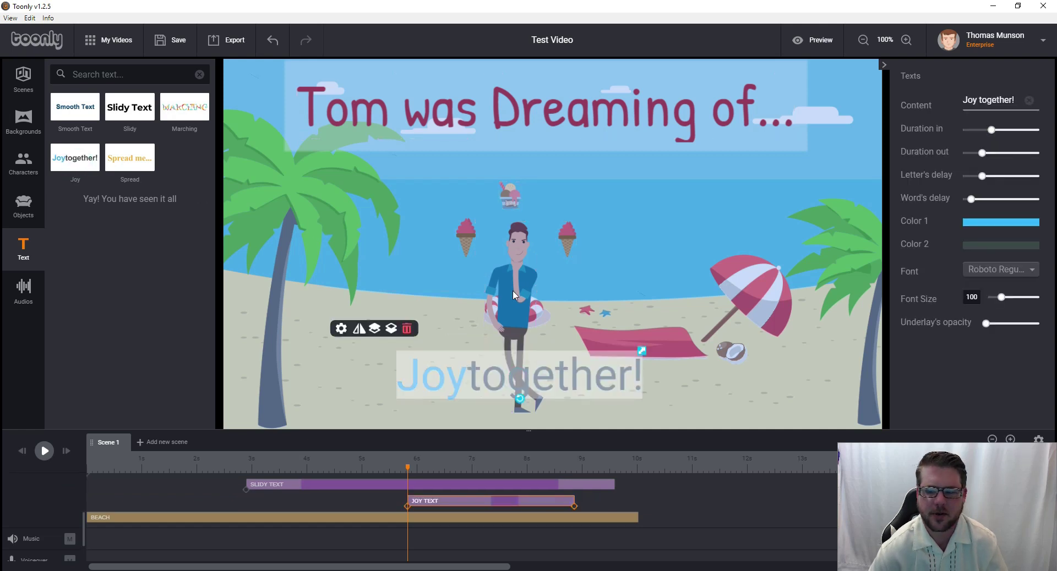
left_click(979, 100)
key("ctrl+a")
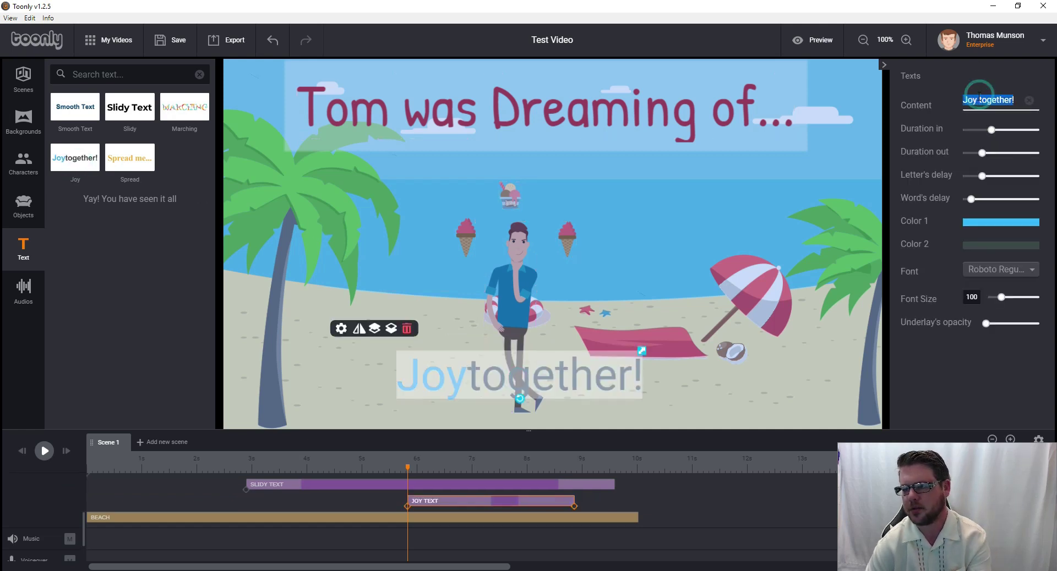
key("BackSpace")
type("Ice Cream")
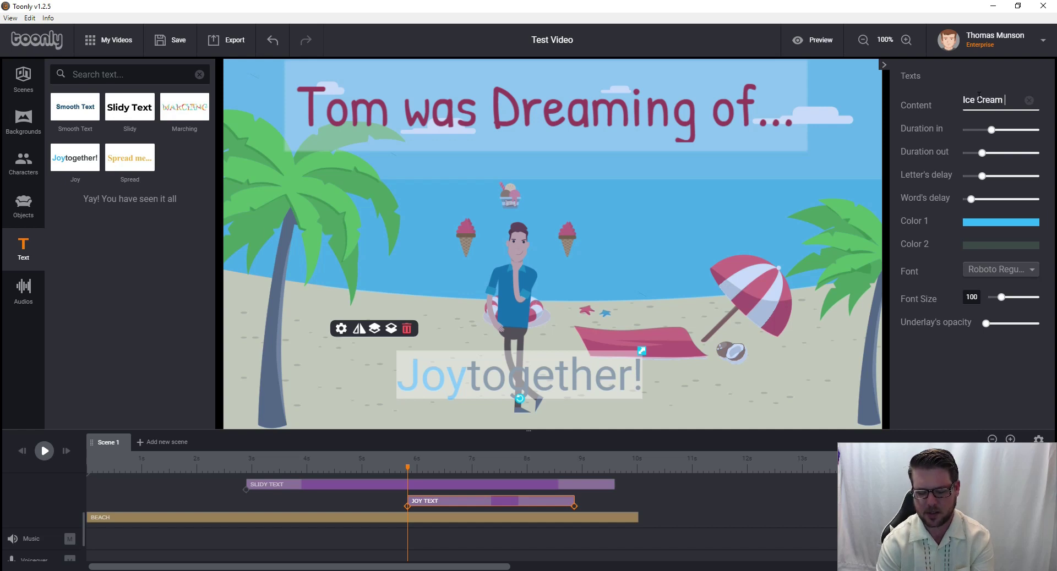
type("on a beach")
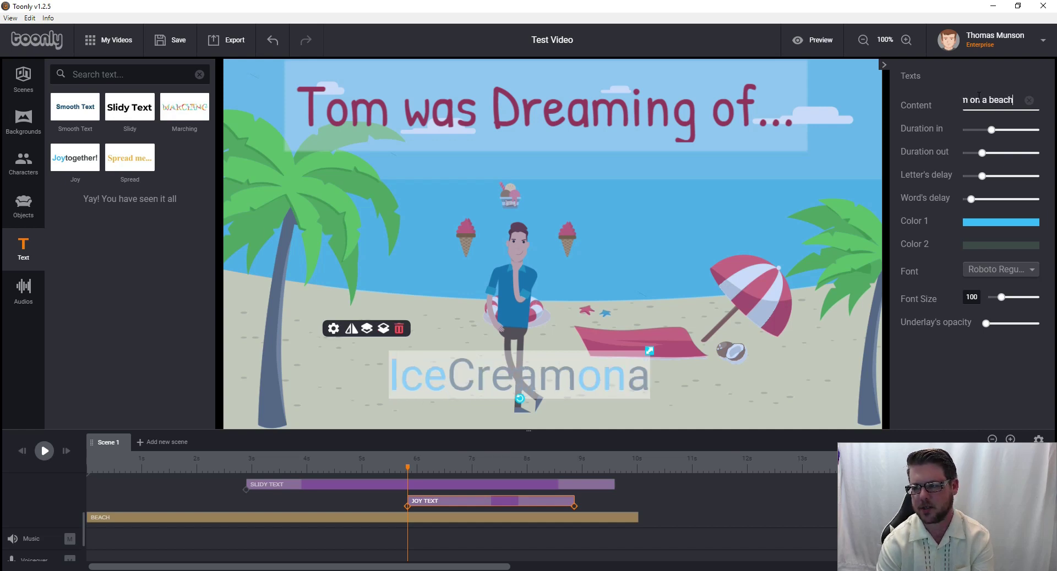
type("!")
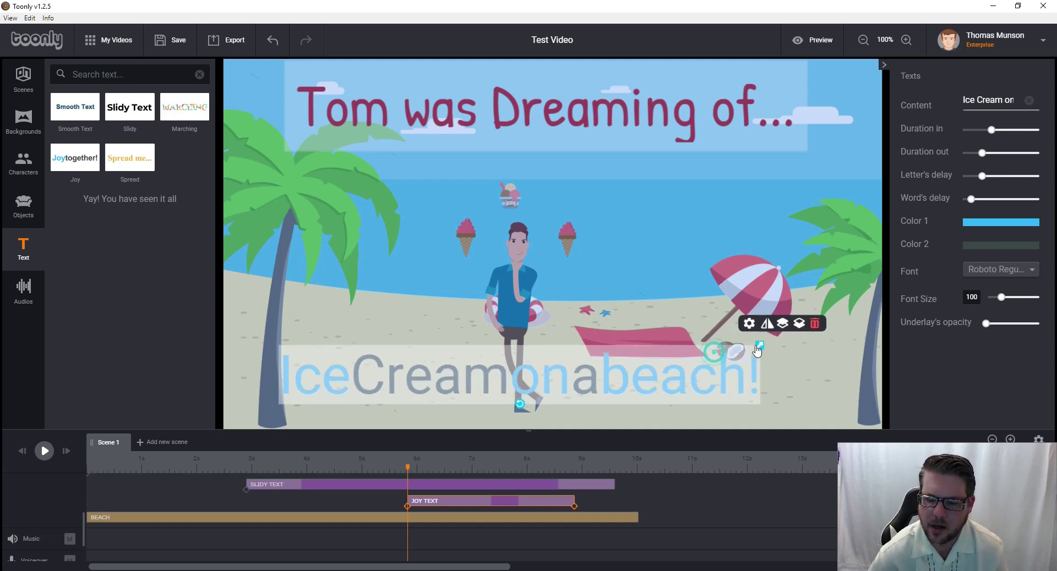
left_click_drag(757, 350, 809, 339)
left_click_drag(693, 372, 731, 372)
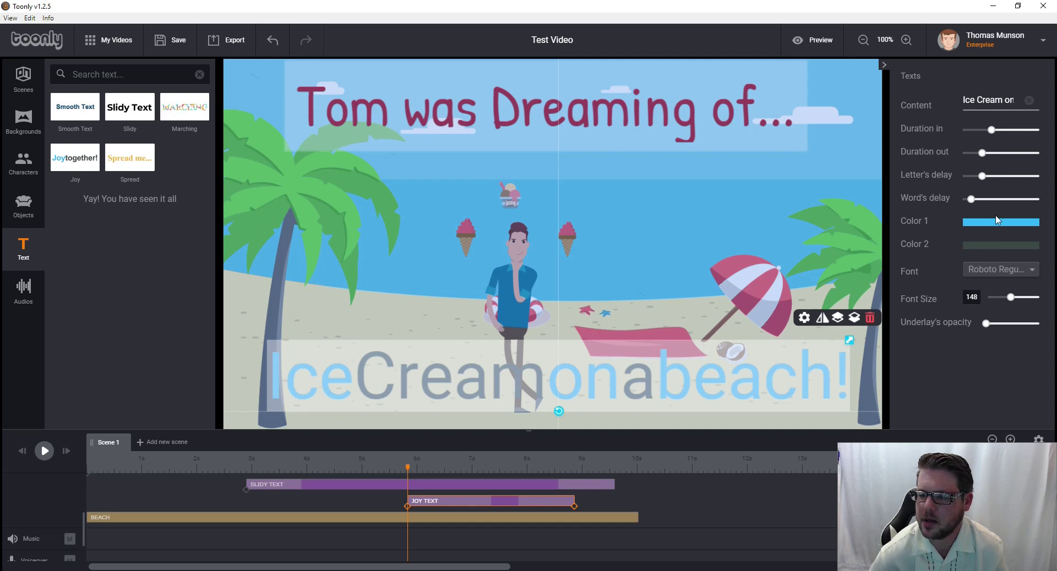
Set the caption's first colour to red and second colour to black
left_click(982, 224)
left_click(868, 265)
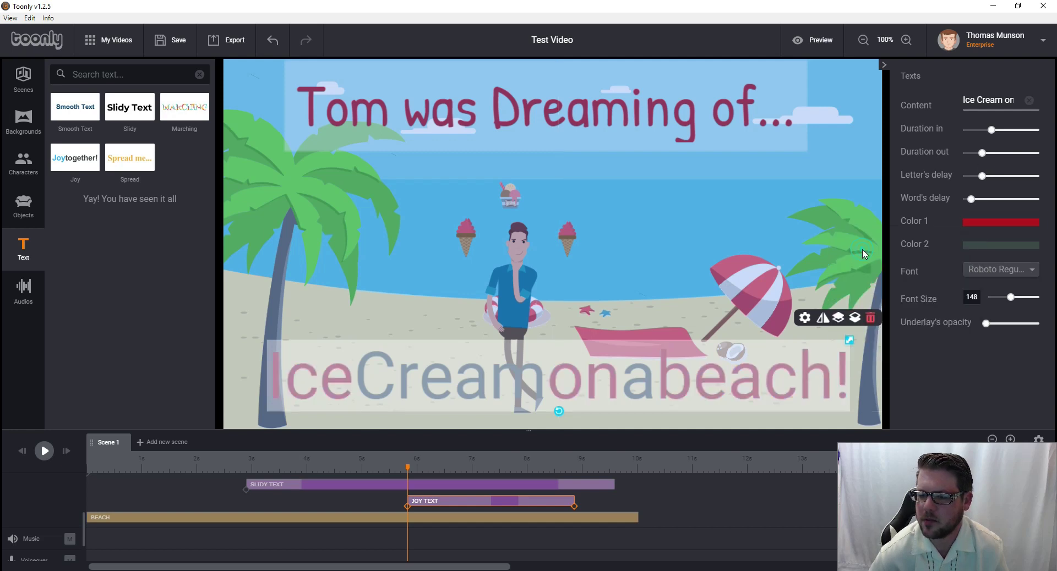
left_click(1002, 248)
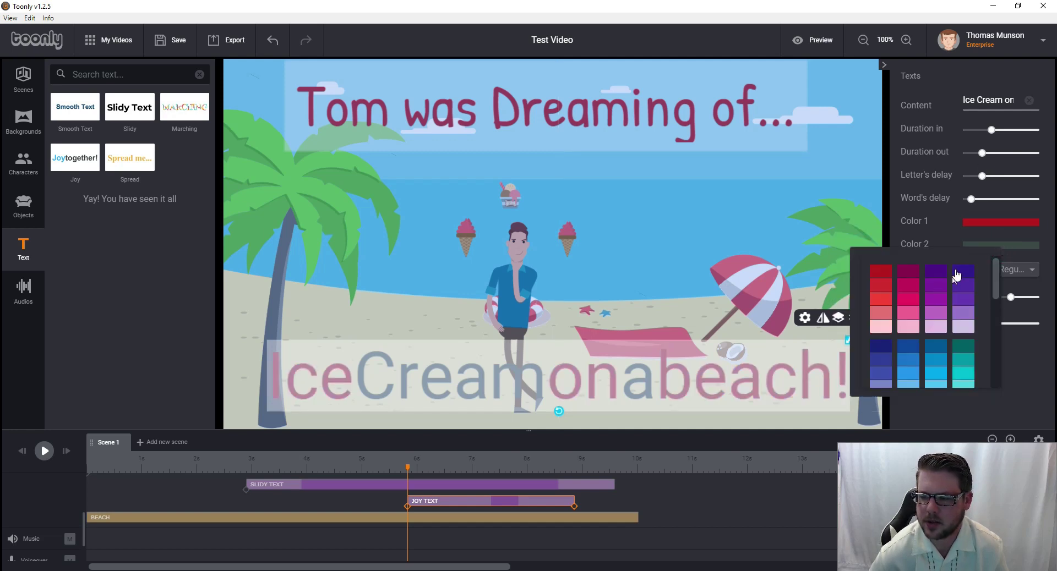
scroll(951, 290, "down", 5)
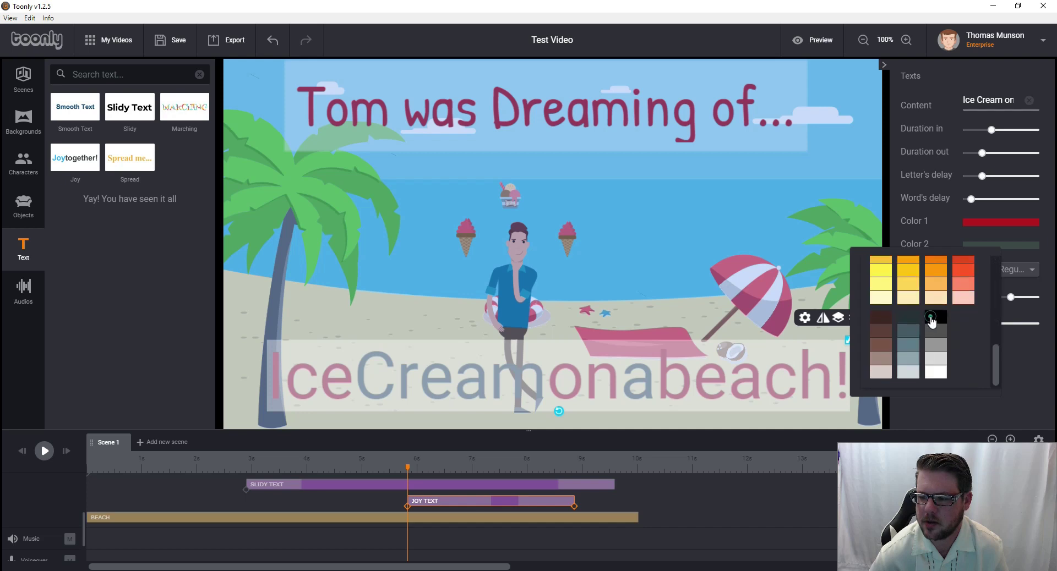
left_click(932, 318)
left_click(1003, 390)
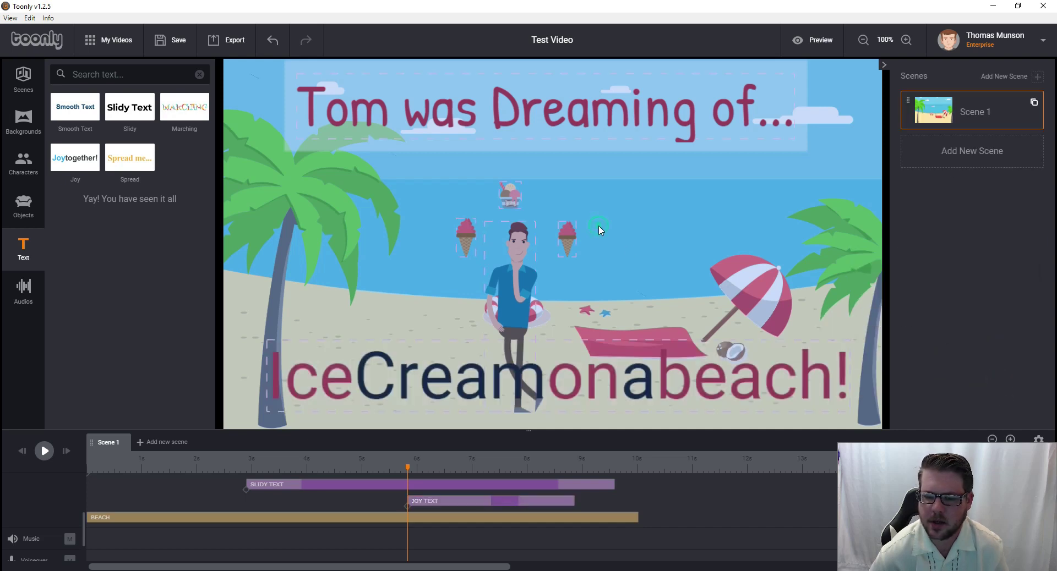
Keep the caption's font and make its backing box more opaque
left_click(648, 385)
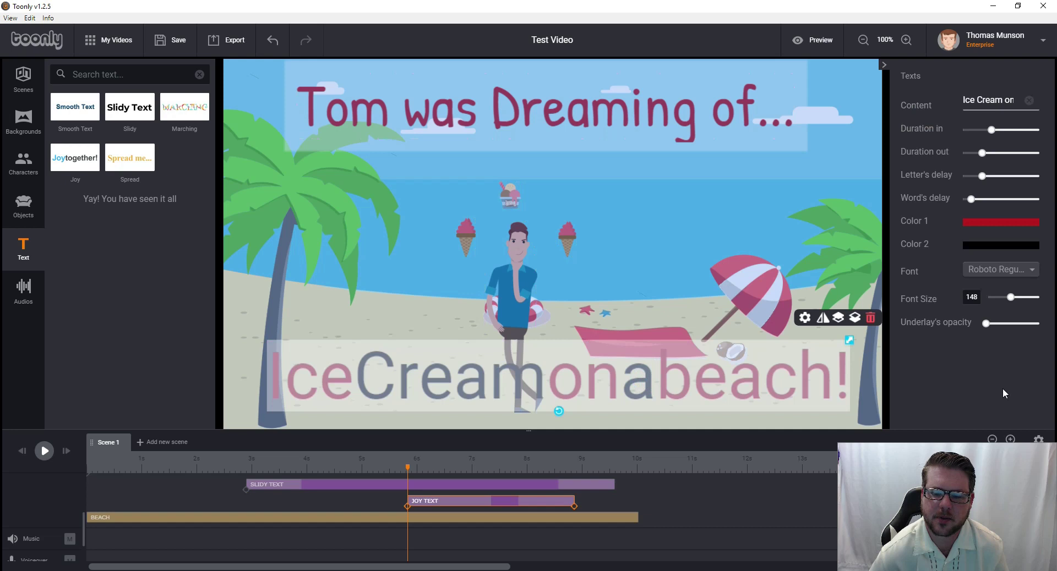
left_click(1017, 270)
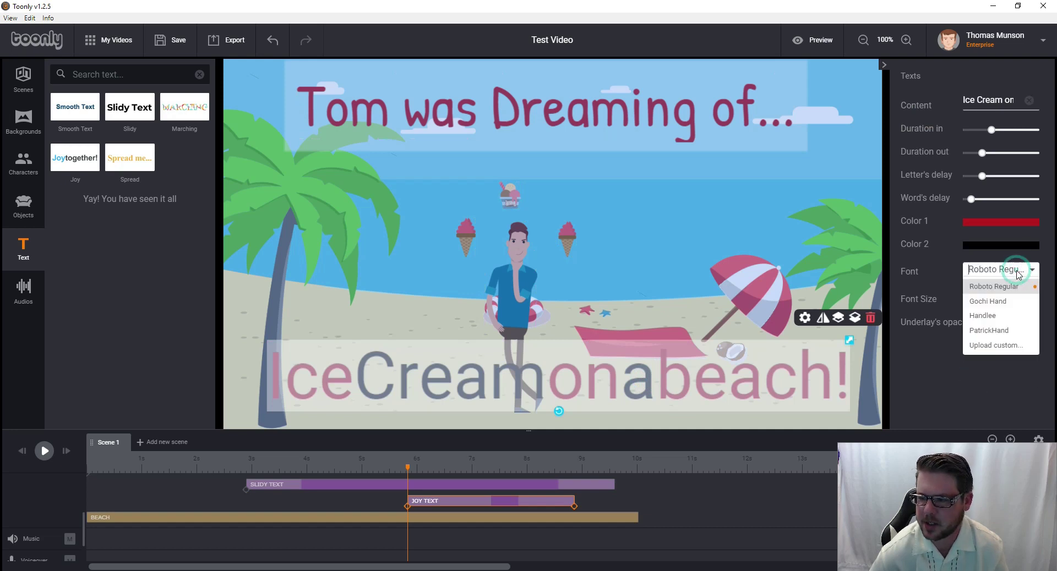
left_click(1016, 314)
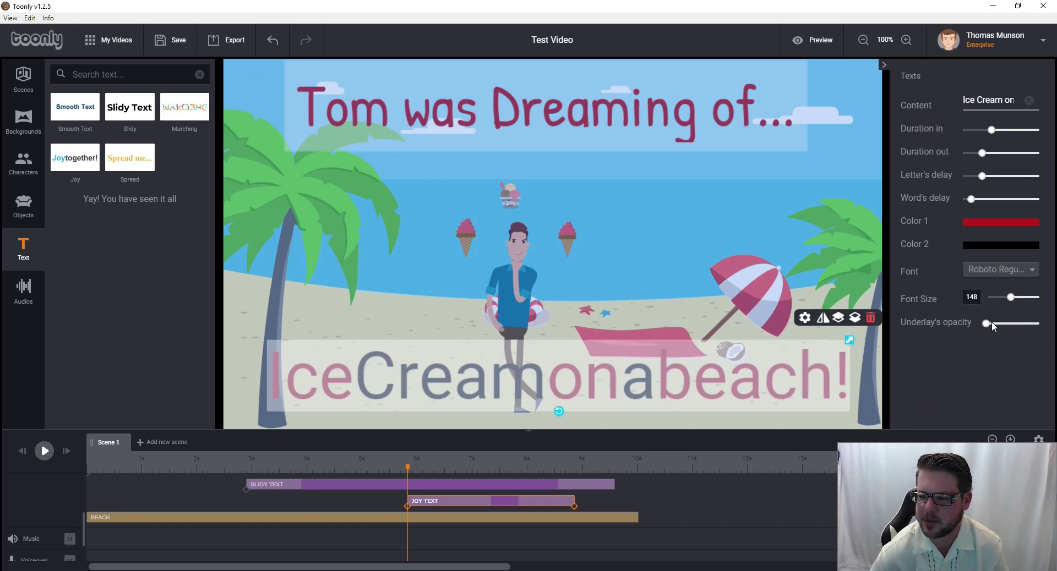
left_click_drag(986, 324, 1008, 326)
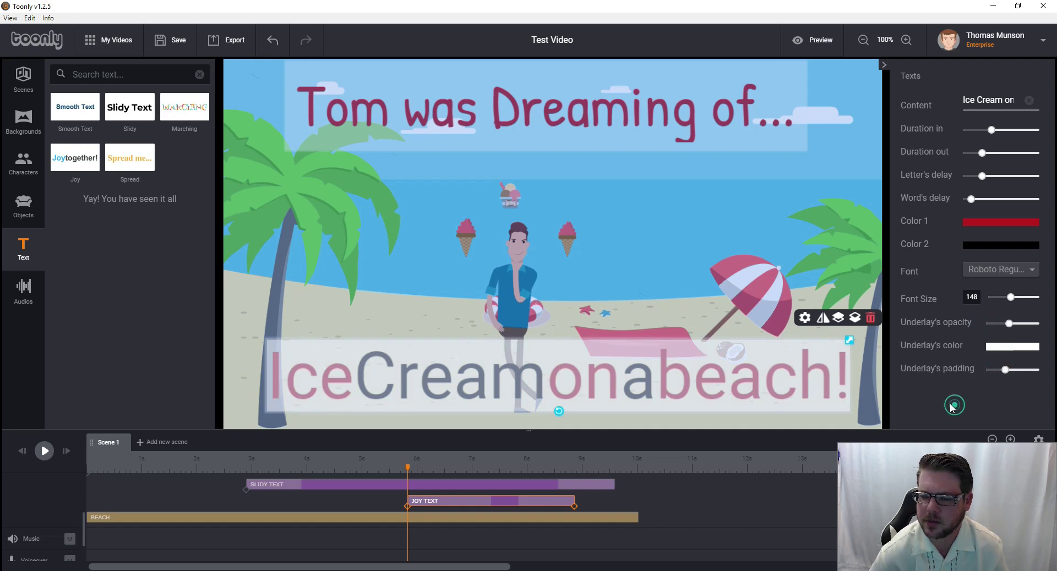
left_click(661, 253)
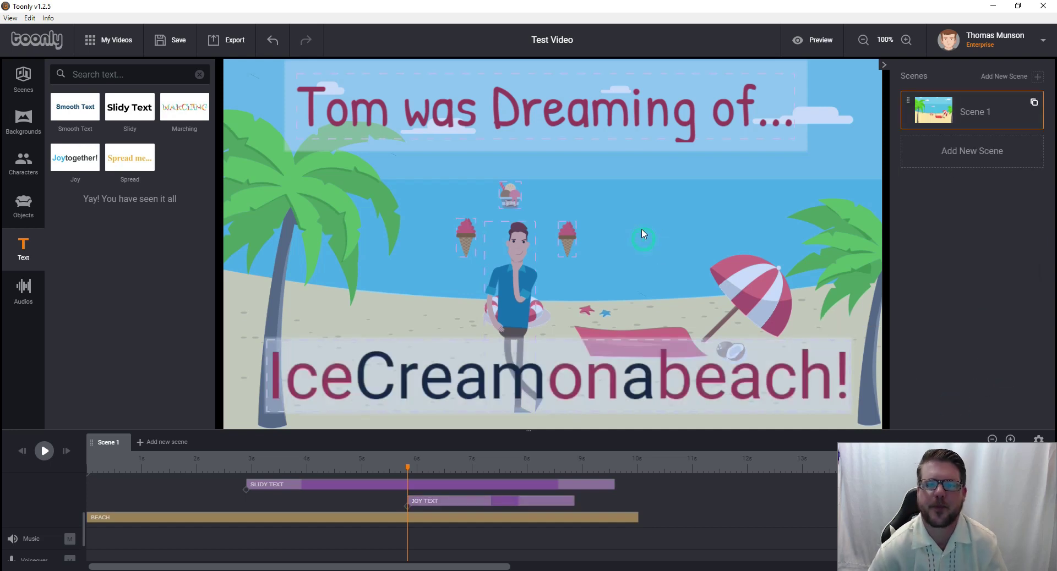
left_click(120, 460)
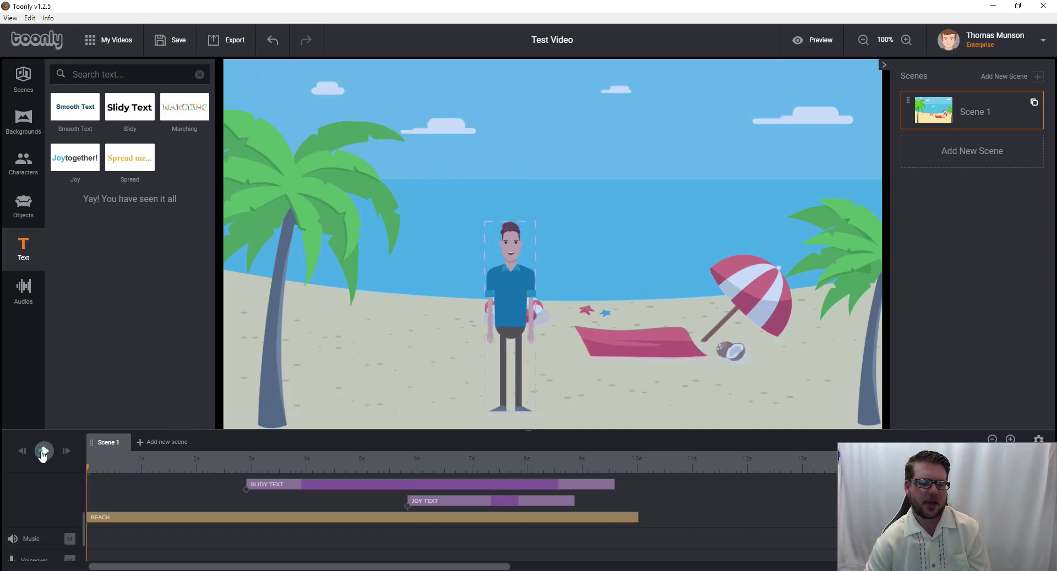
Play the beach scene preview through and stop it
left_click(43, 451)
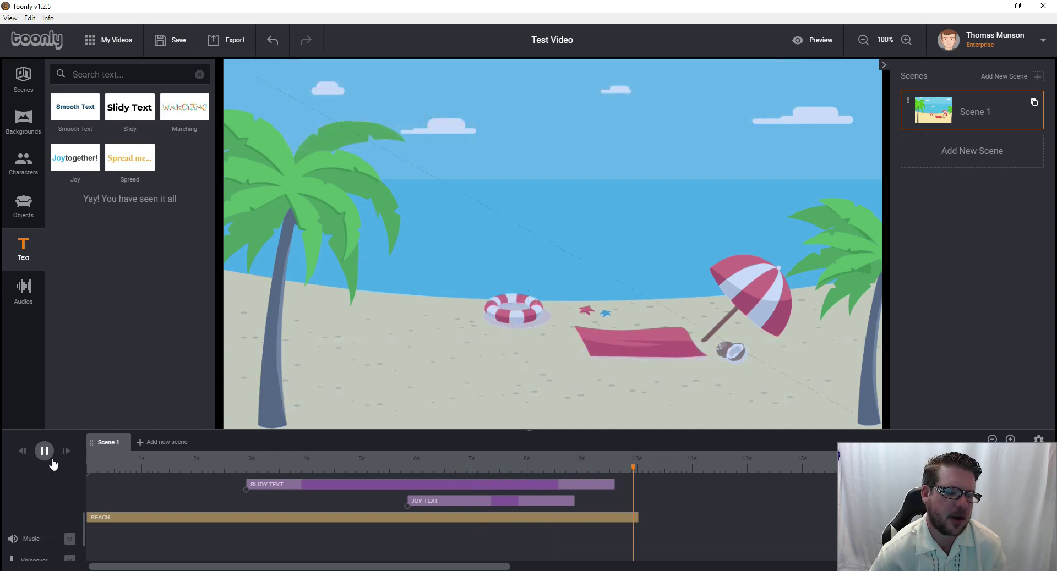
left_click(87, 458)
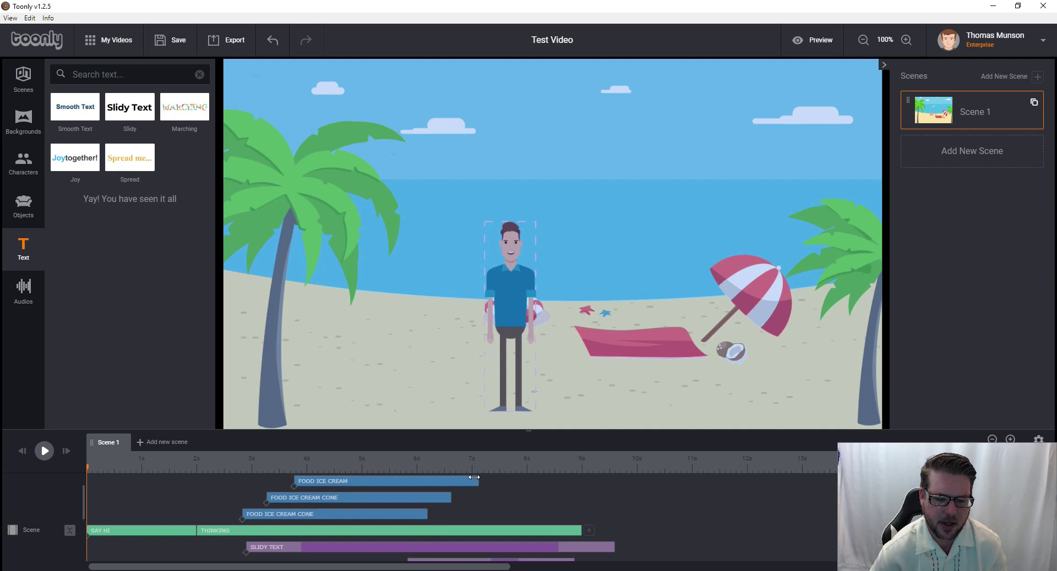
Extend the FOOD ICE CREAM and both ice cream cone clips to about 9 s
left_click(477, 480)
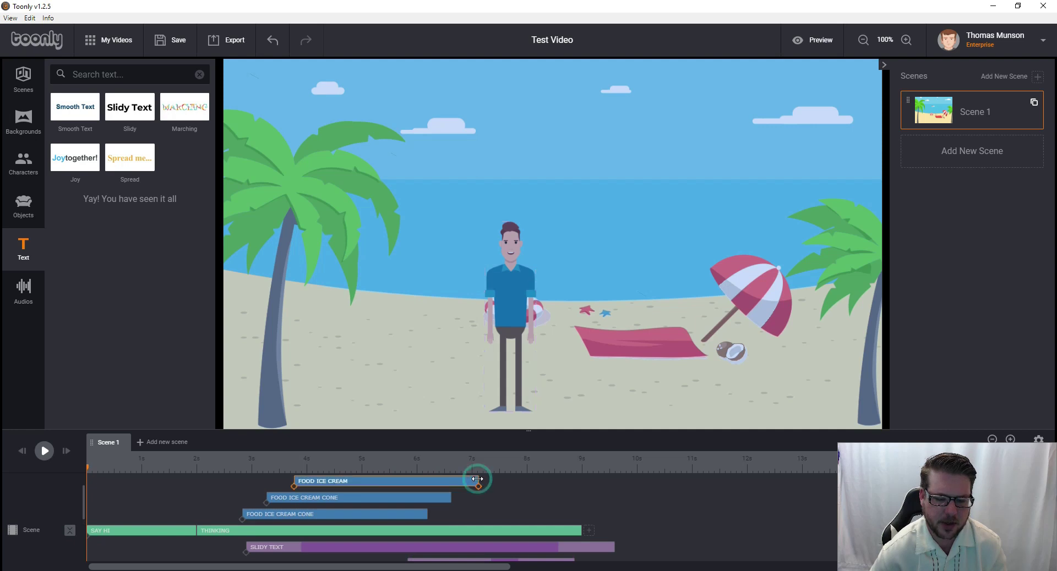
mouse_move(477, 479)
left_mouse_down()
mouse_move(642, 485)
mouse_move(584, 486)
left_mouse_up()
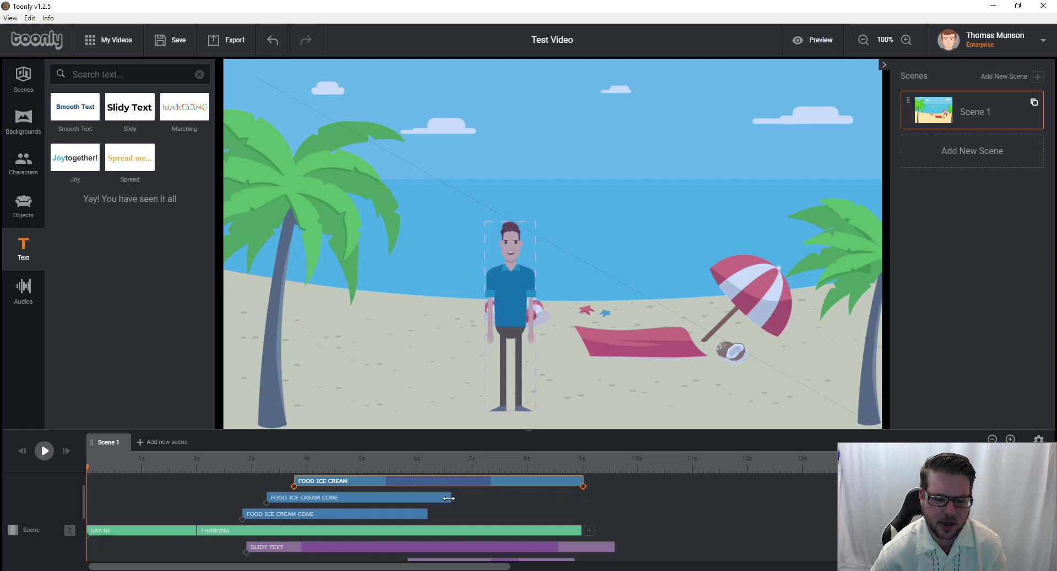
left_click_drag(448, 499, 600, 487)
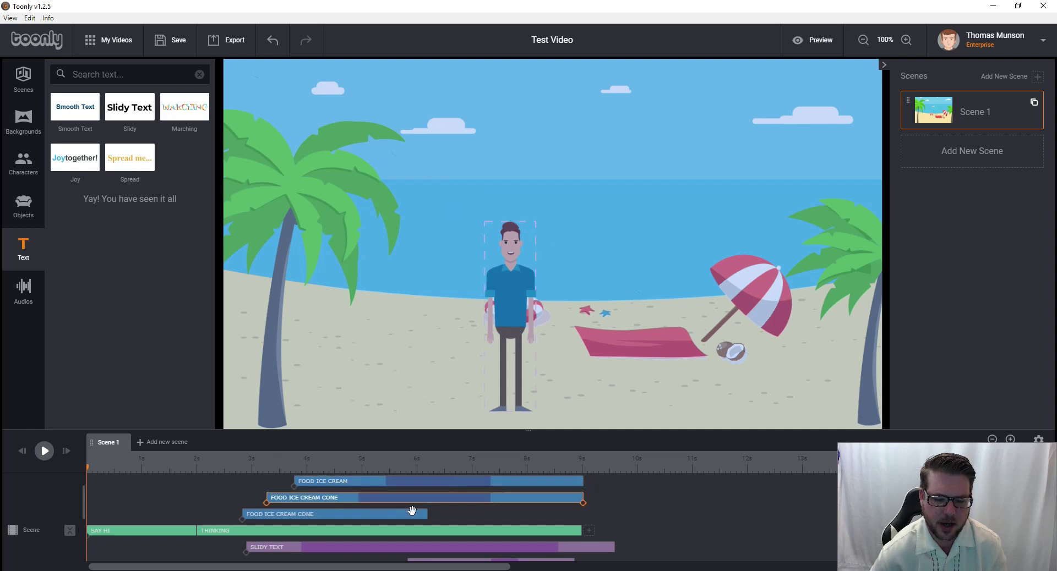
left_click_drag(426, 512, 582, 515)
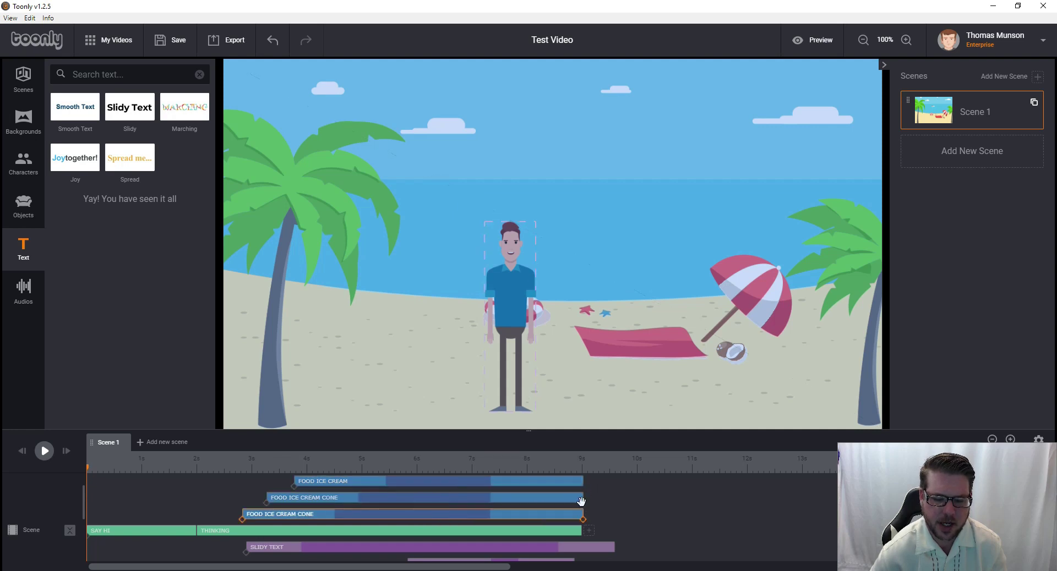
Extend the JOY TEXT caption clip to end slightly later
scroll(606, 497, "down", 2)
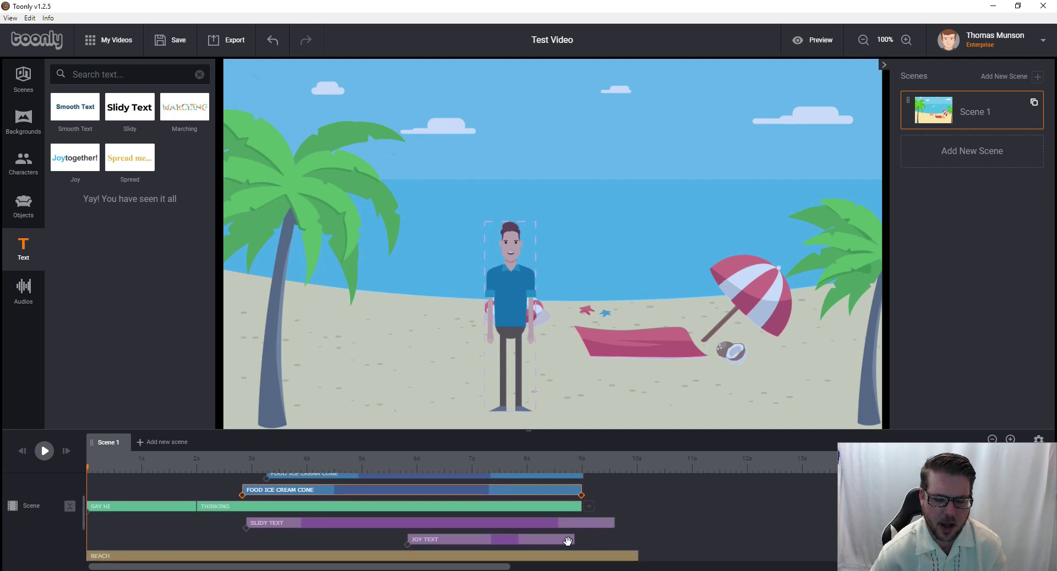
left_click(570, 540)
left_click_drag(571, 538, 611, 536)
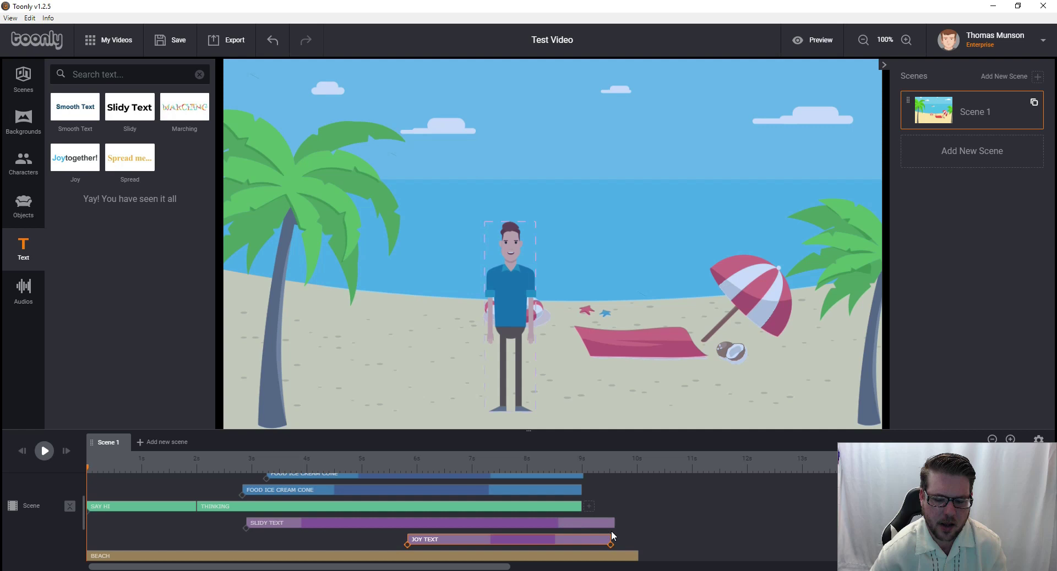
left_click(712, 516)
scroll(400, 520, "down", 1)
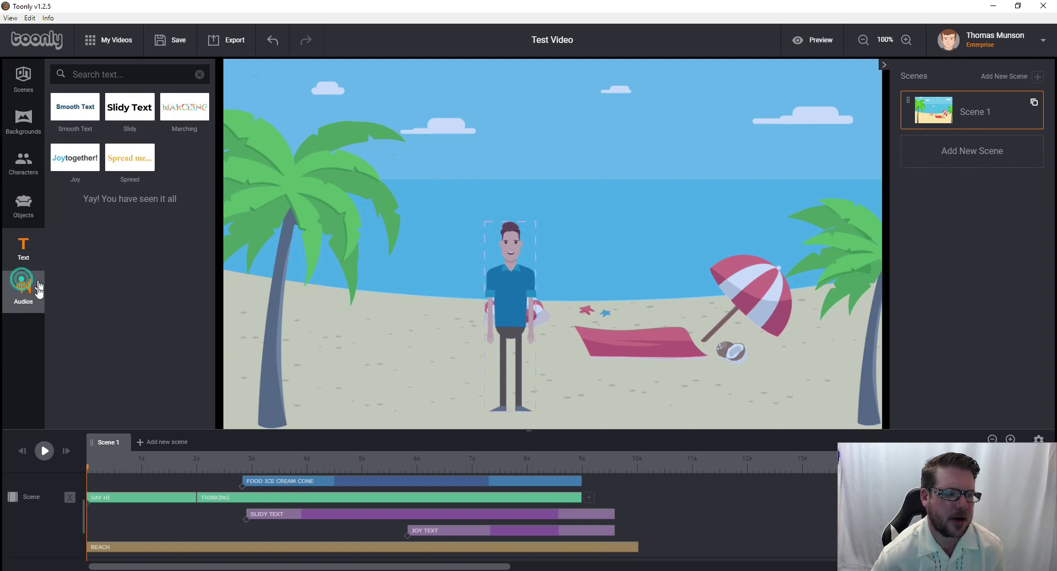
left_click(23, 288)
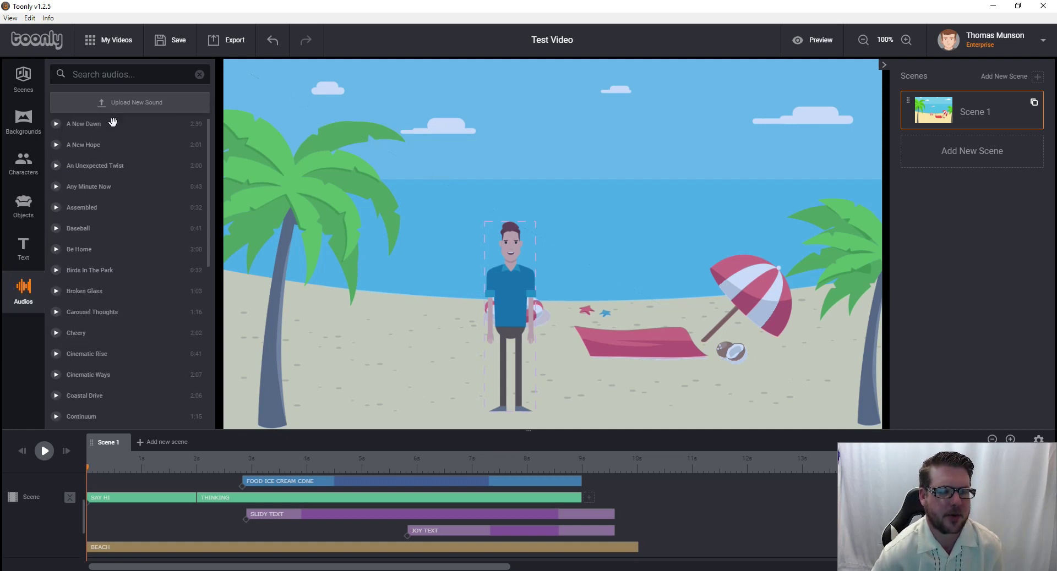
Audition 'A New Hope' and place it on the timeline's Music track
left_click(56, 146)
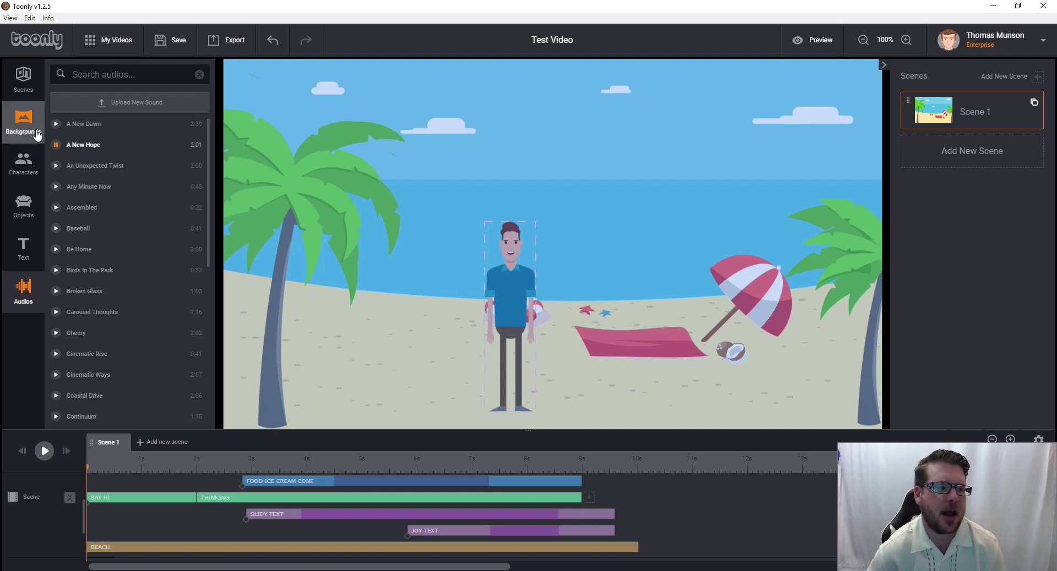
left_click(56, 146)
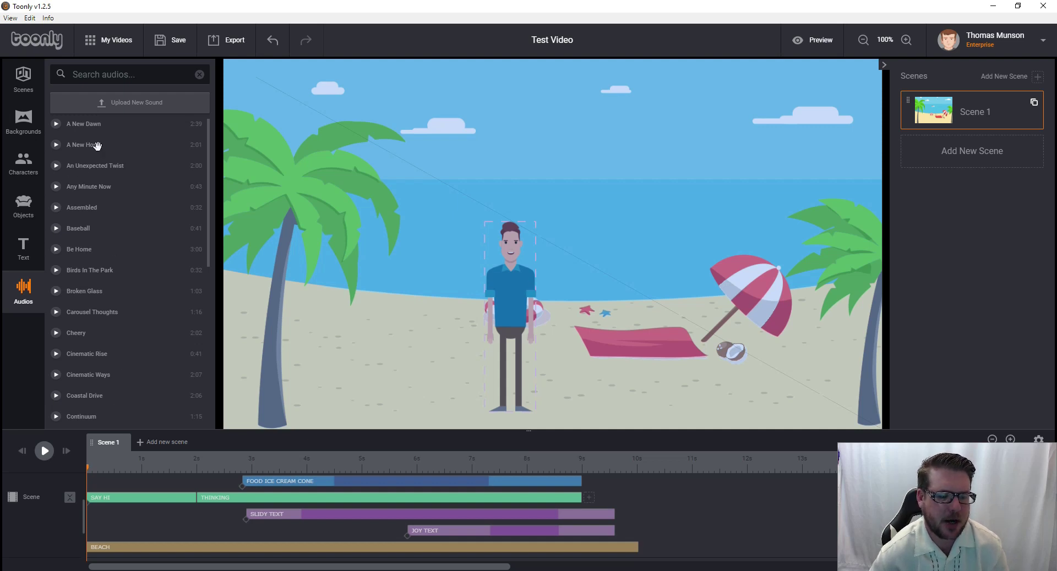
scroll(204, 527, "down", 1)
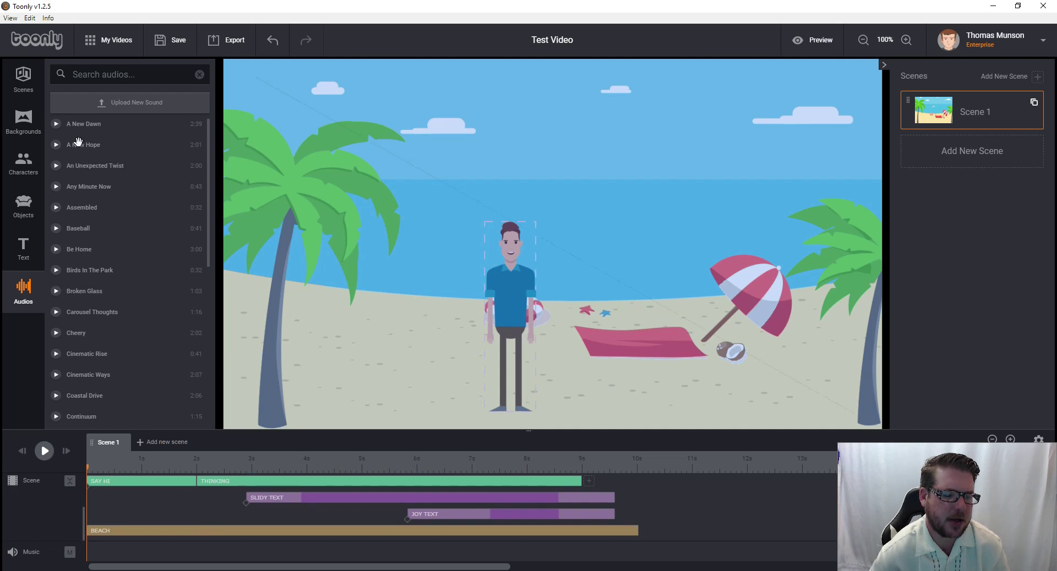
left_click_drag(78, 142, 127, 342)
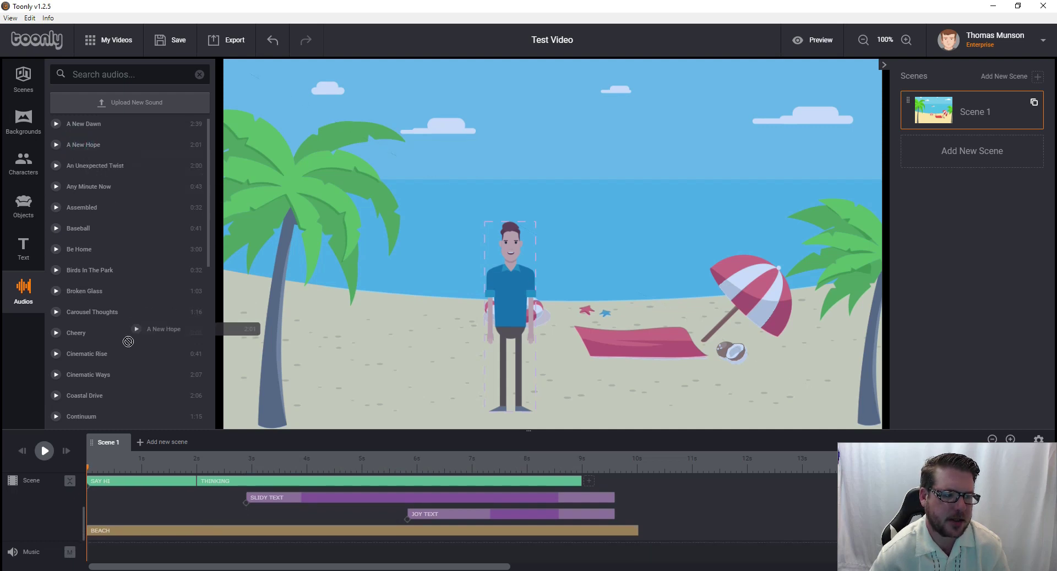
mouse_move(128, 342)
left_mouse_down()
mouse_move(106, 560)
mouse_move(113, 531)
left_mouse_up()
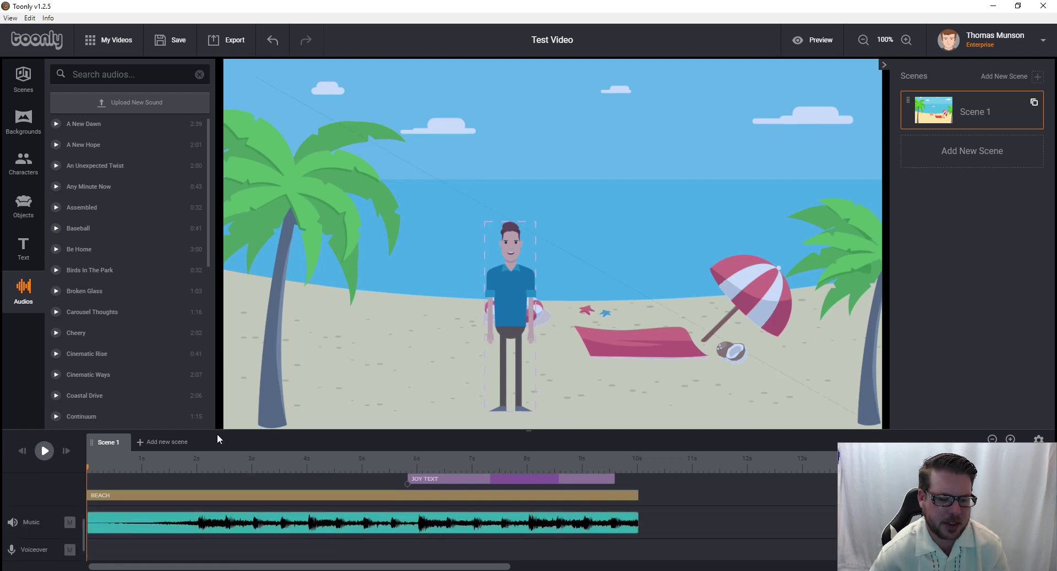
left_click(41, 451)
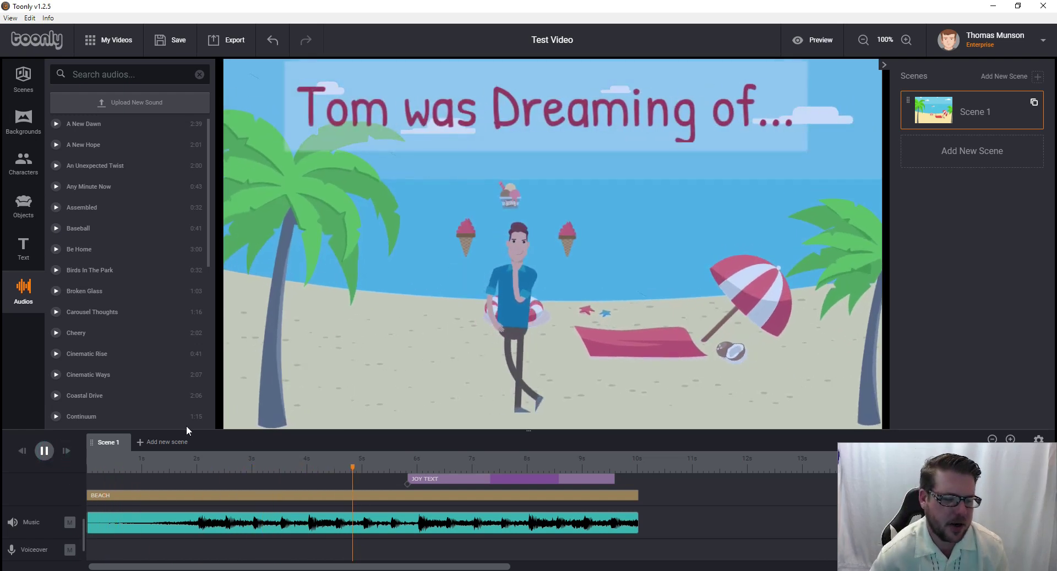
Slide the music clip's waveform left so a later part of the song plays
left_click(44, 456)
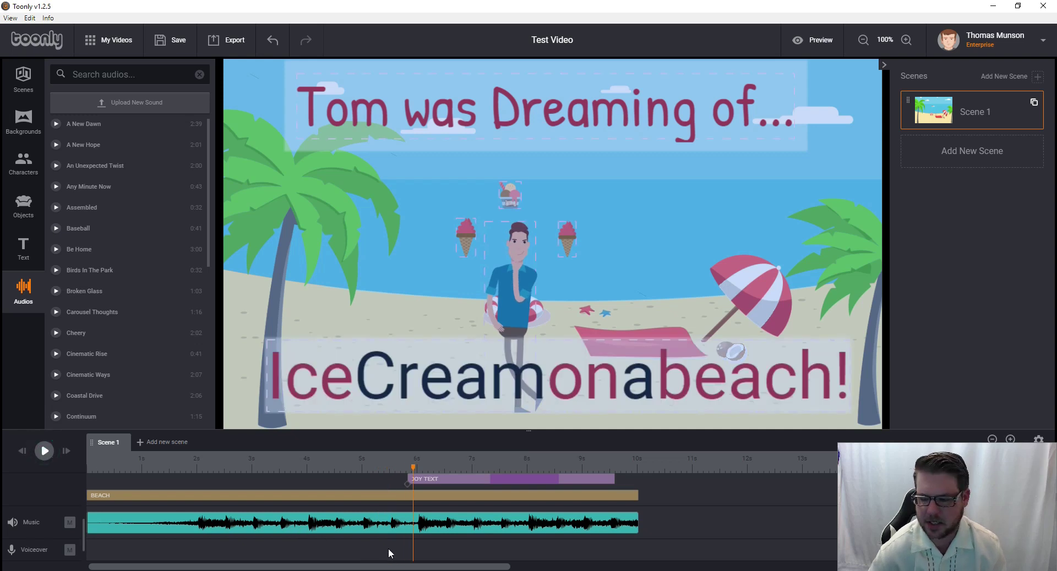
left_click(504, 523)
left_click_drag(505, 525, 391, 521)
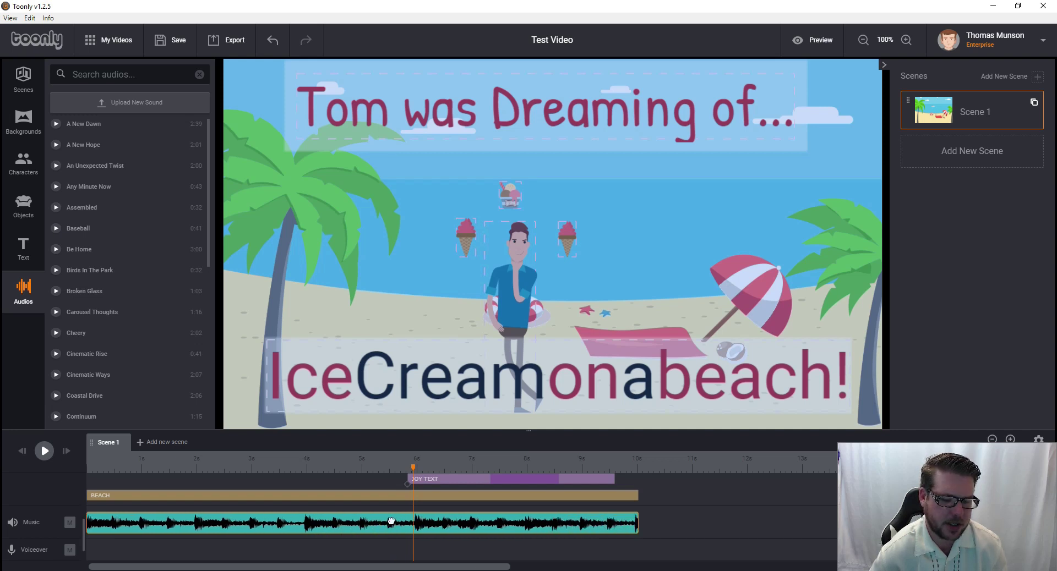
mouse_move(391, 522)
left_mouse_down()
mouse_move(296, 533)
mouse_move(368, 541)
left_mouse_up()
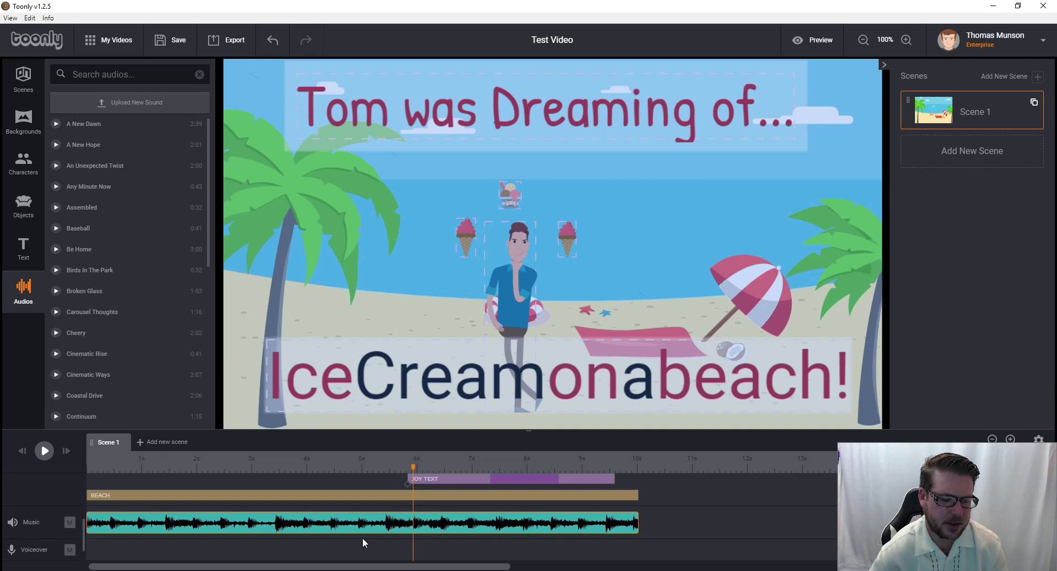
Replay the scene from the start, then rewind the timeline
left_click(87, 457)
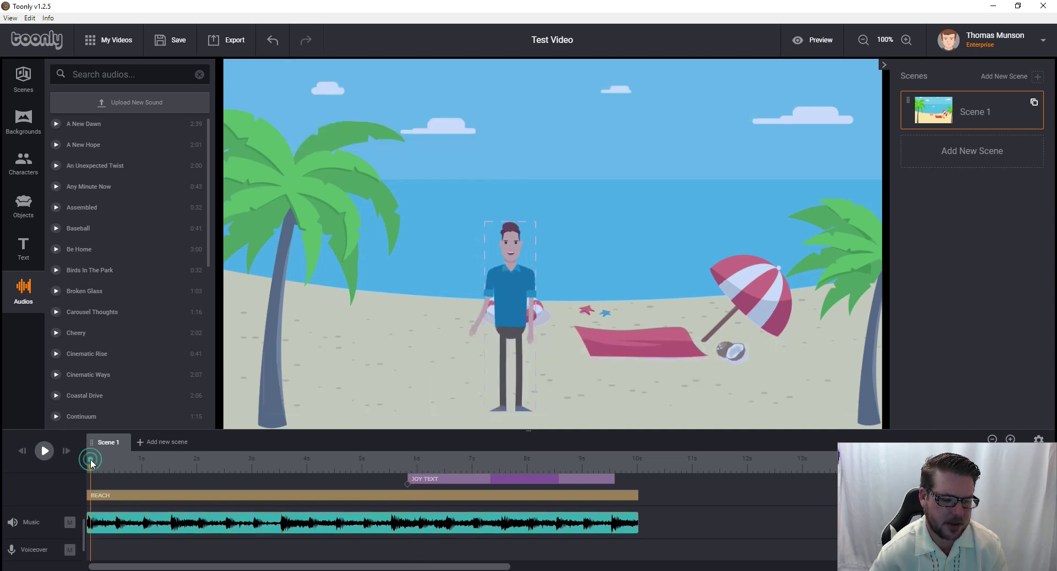
left_click(46, 452)
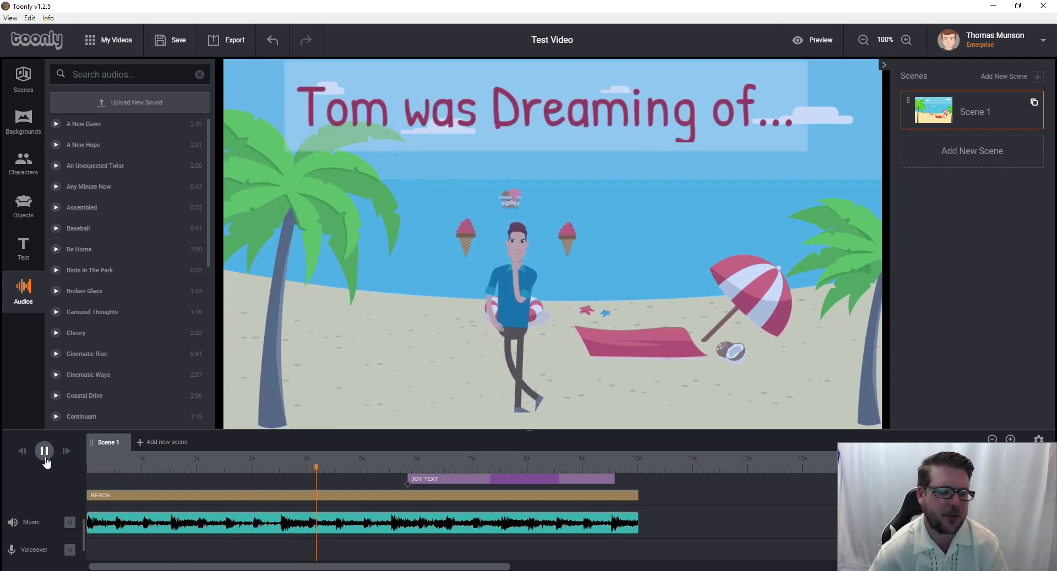
left_click(45, 456)
mouse_move(229, 459)
left_mouse_down()
mouse_move(193, 479)
mouse_move(107, 461)
mouse_move(67, 479)
left_mouse_up()
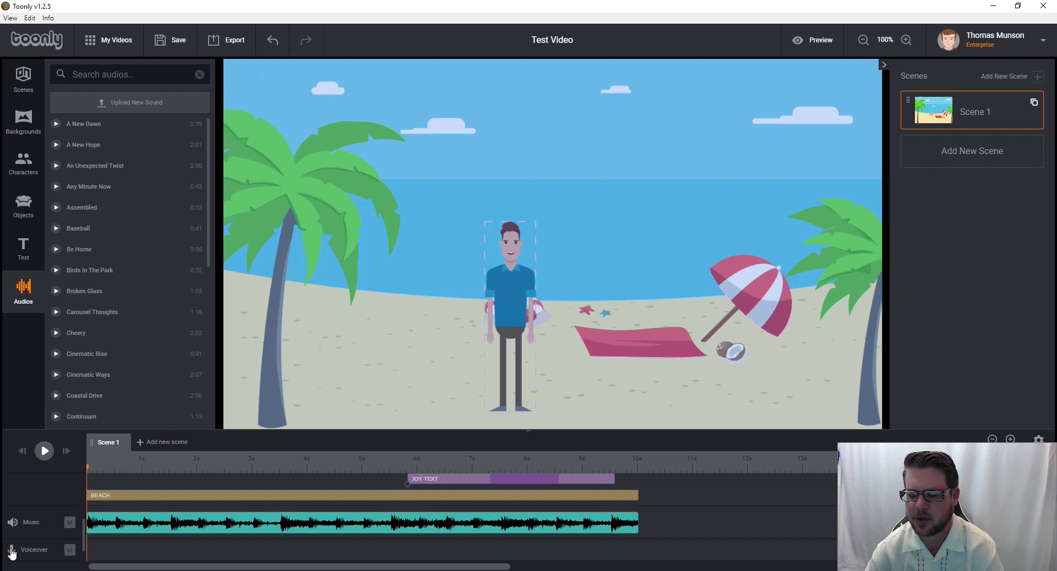
Start a voiceover recording with the Voiceover track's microphone button
left_click(12, 550)
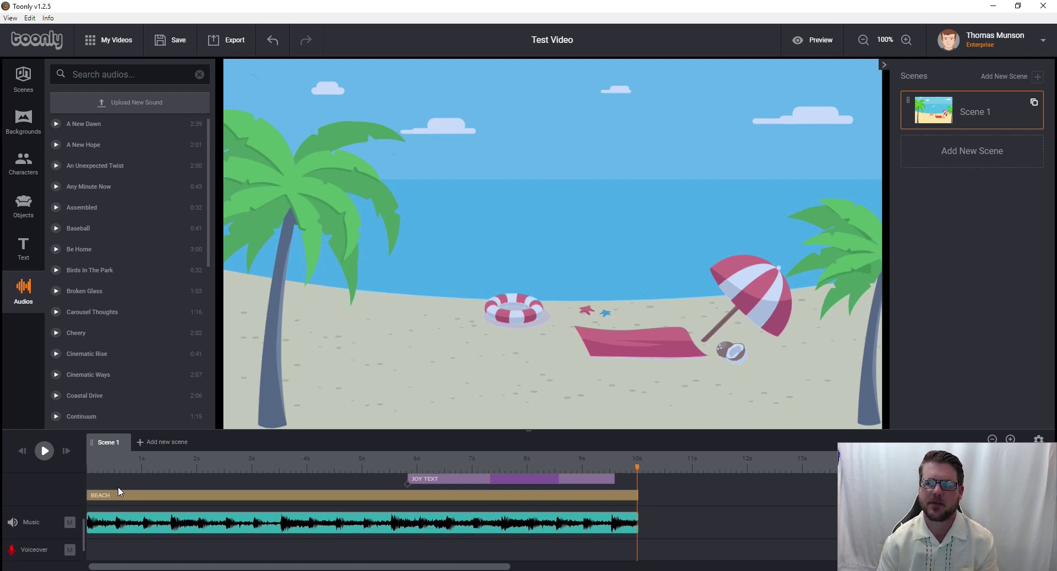
left_click(227, 44)
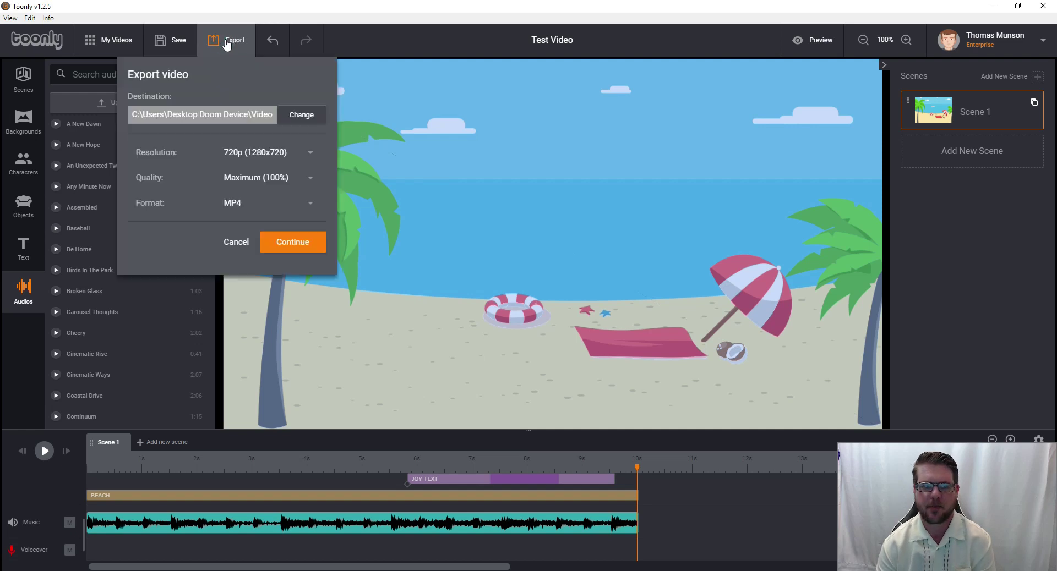
left_click(271, 153)
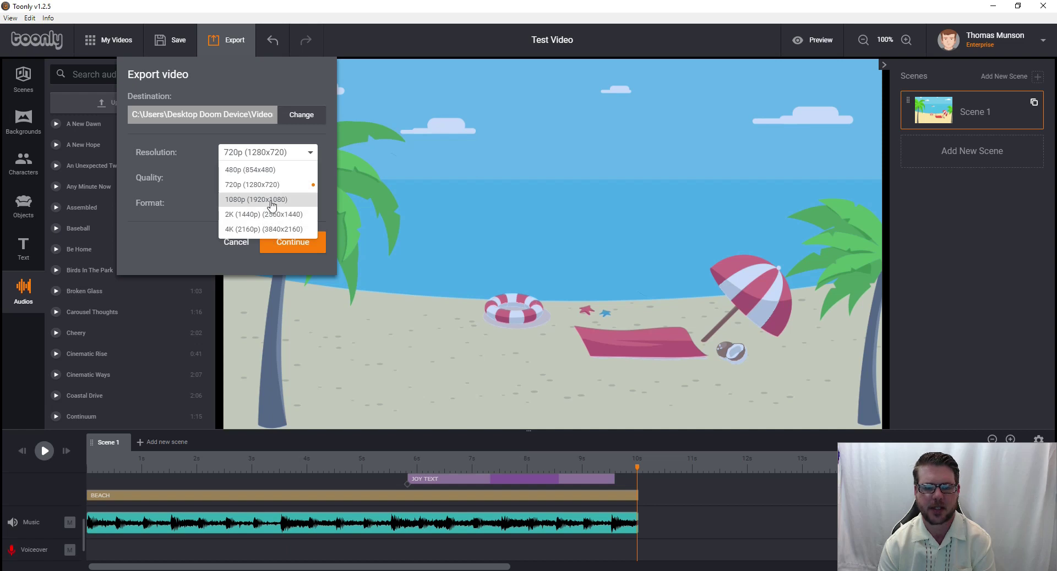
left_click(158, 176)
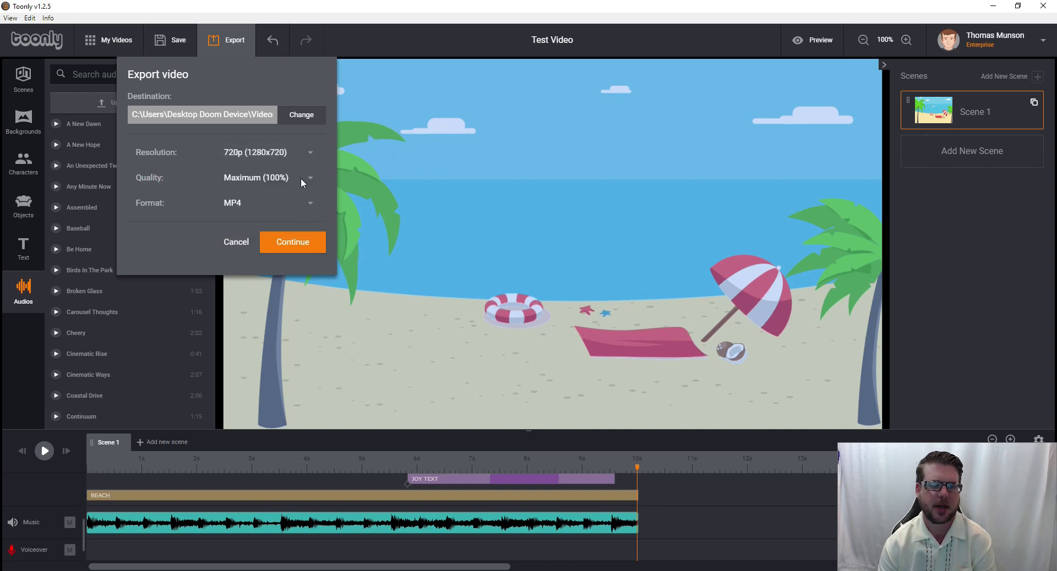
left_click(300, 177)
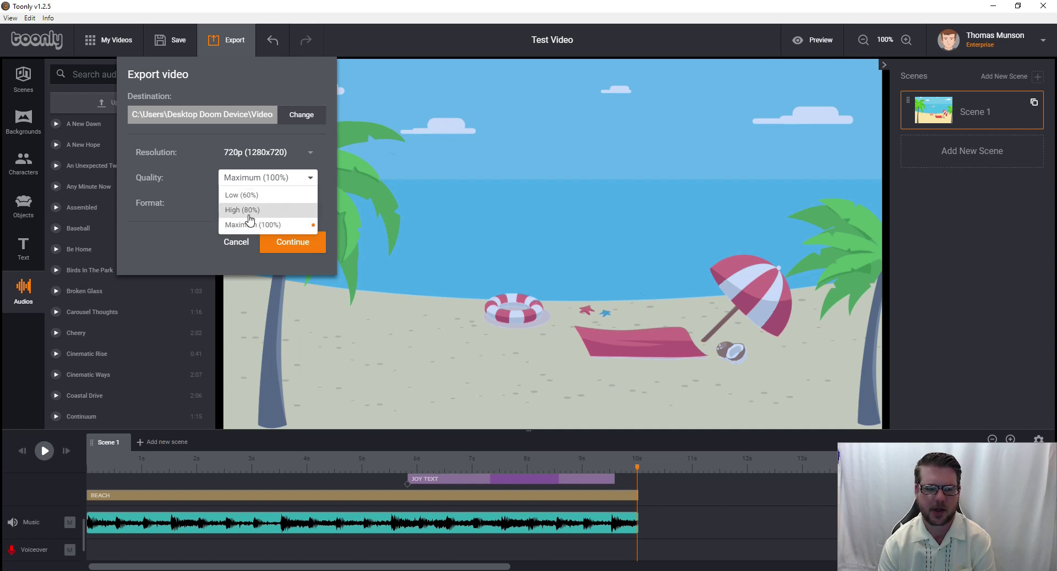
left_click(183, 184)
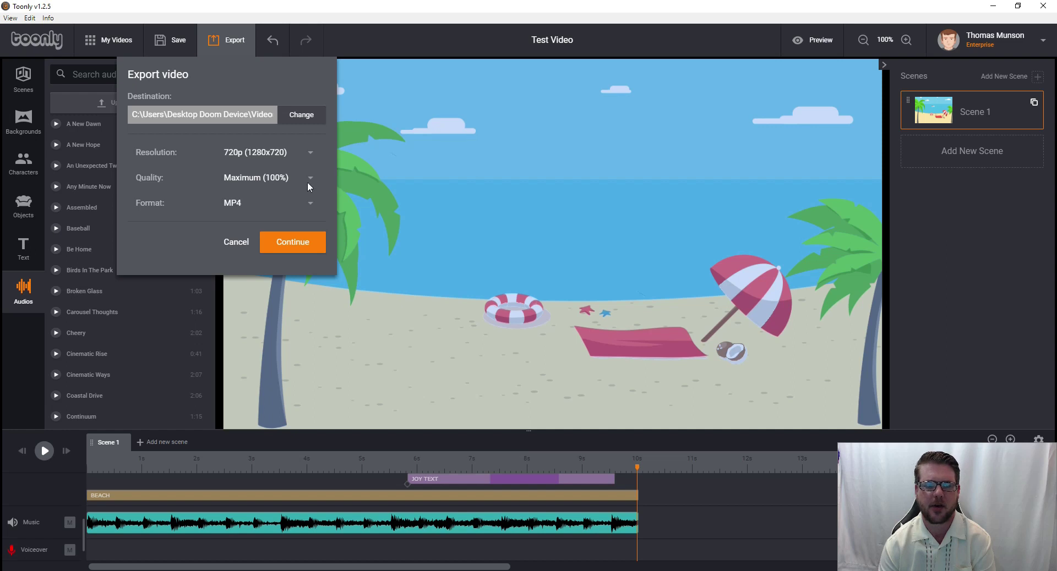
left_click(250, 178)
left_click(247, 208)
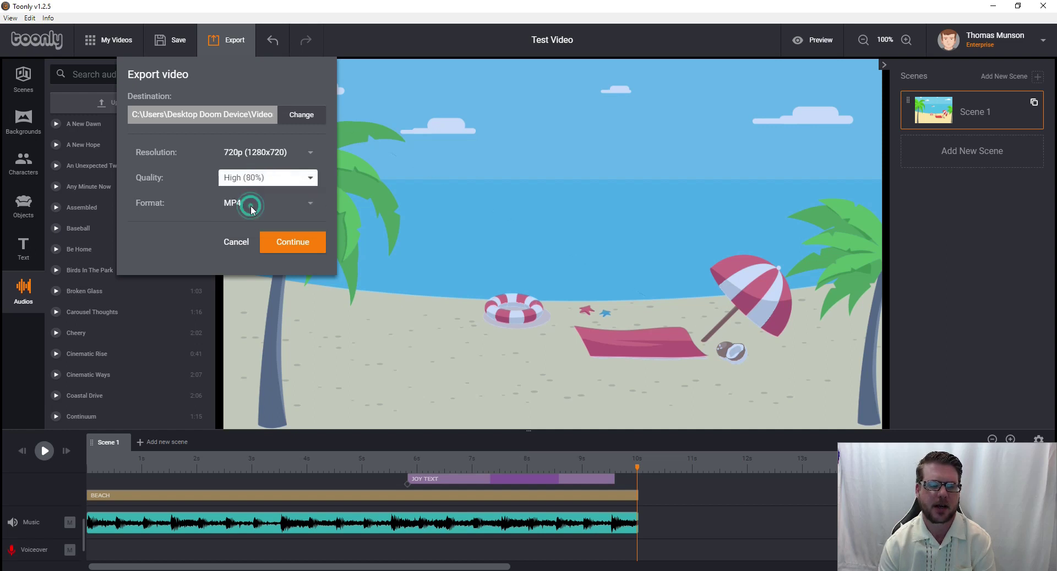
left_click(273, 177)
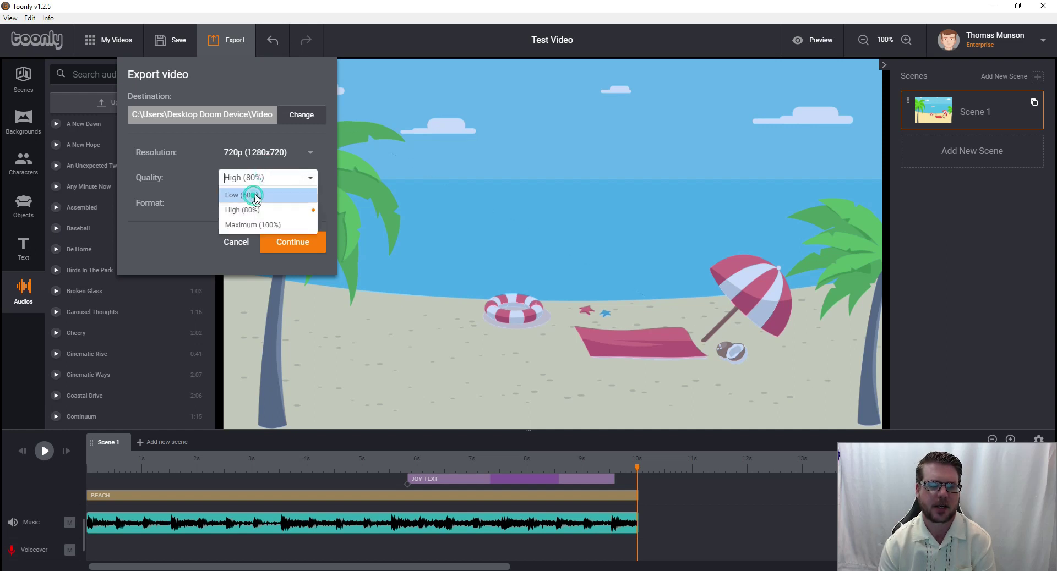
left_click(255, 195)
left_click(258, 177)
left_click(253, 225)
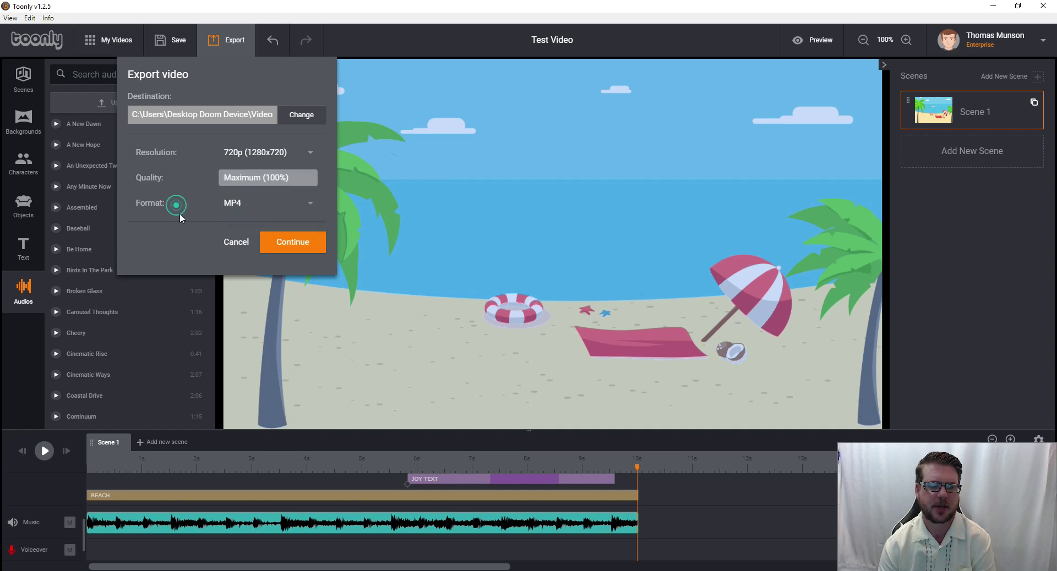
left_click(246, 203)
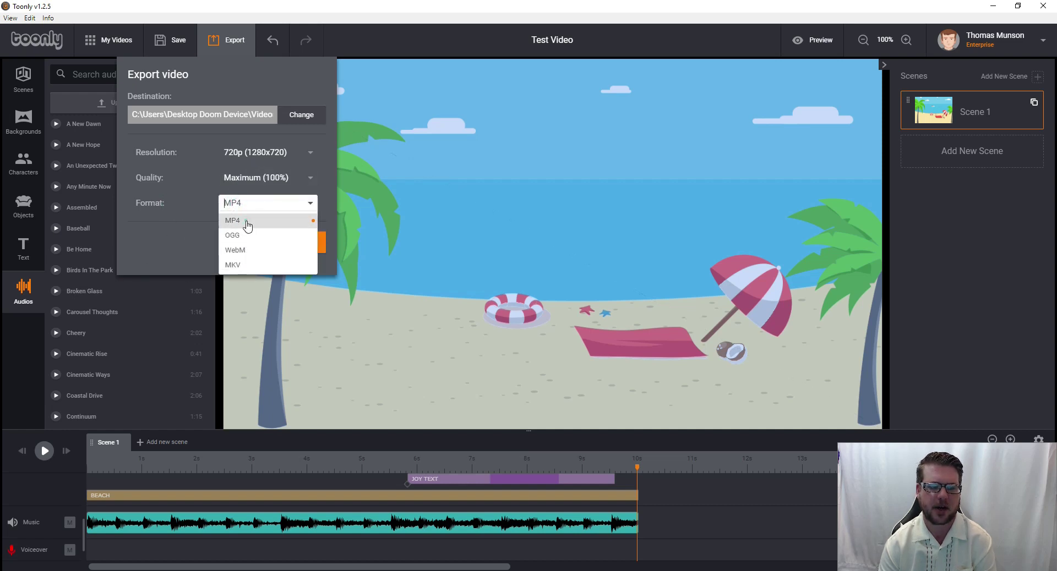
left_click(195, 204)
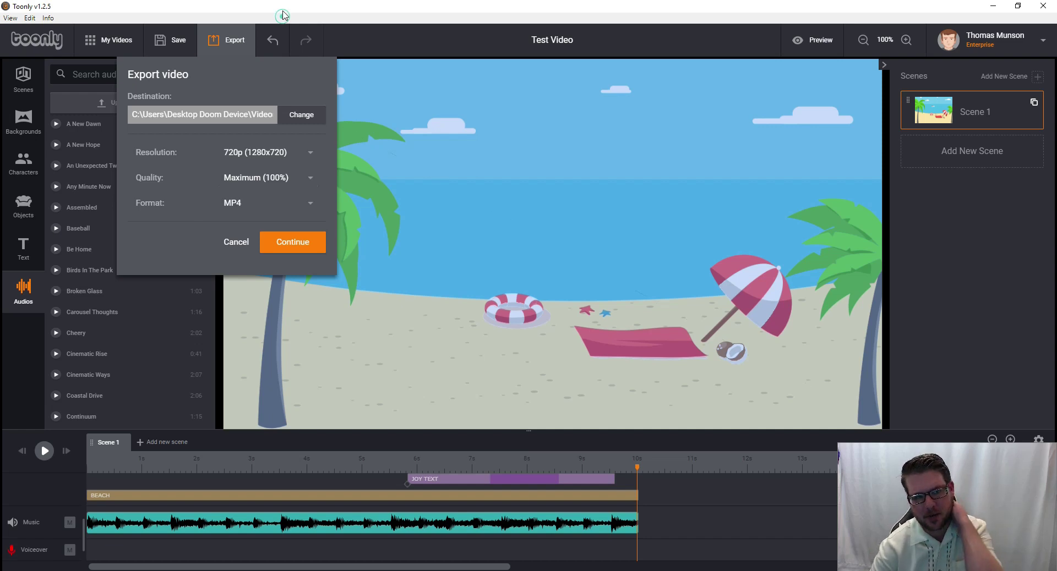
left_click(237, 244)
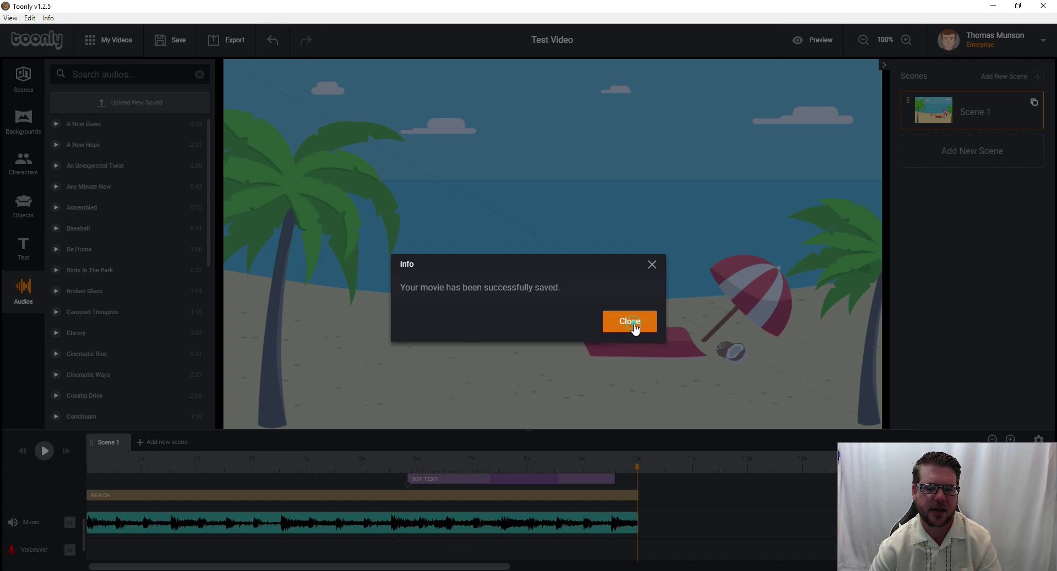
Return to the My Videos library of saved projects
left_click(633, 325)
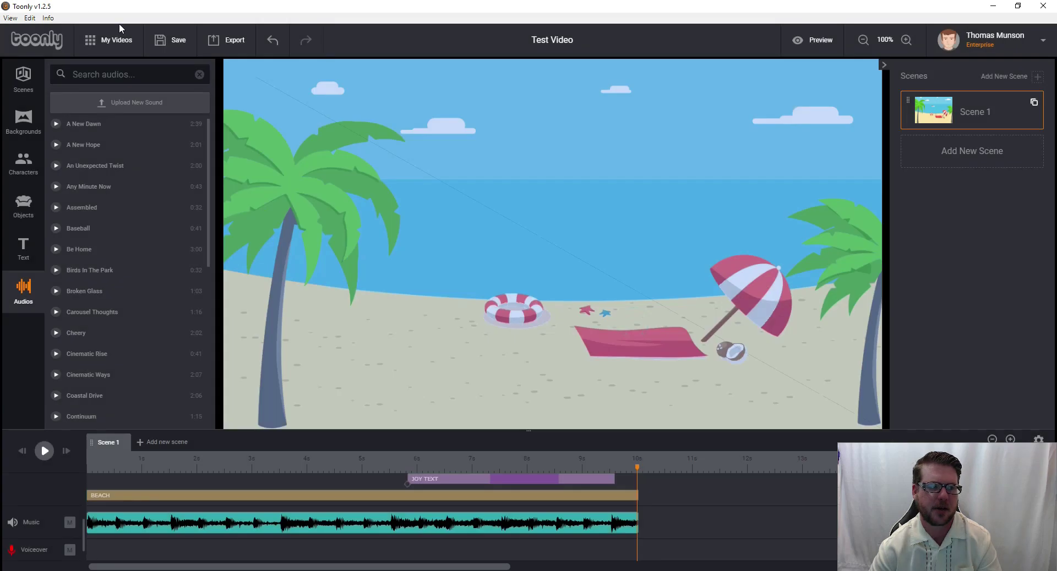
left_click(119, 39)
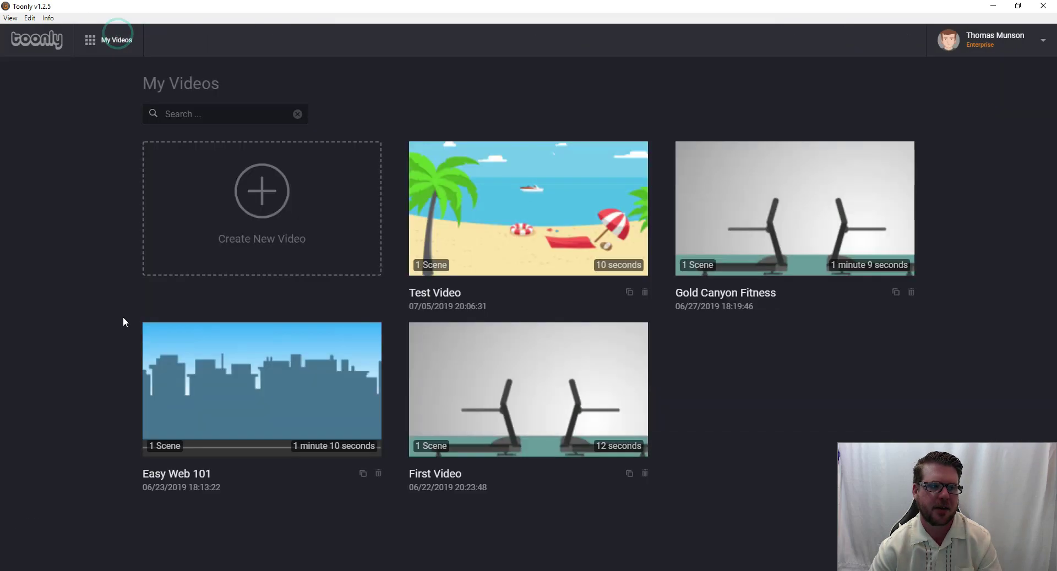
left_click(388, 109)
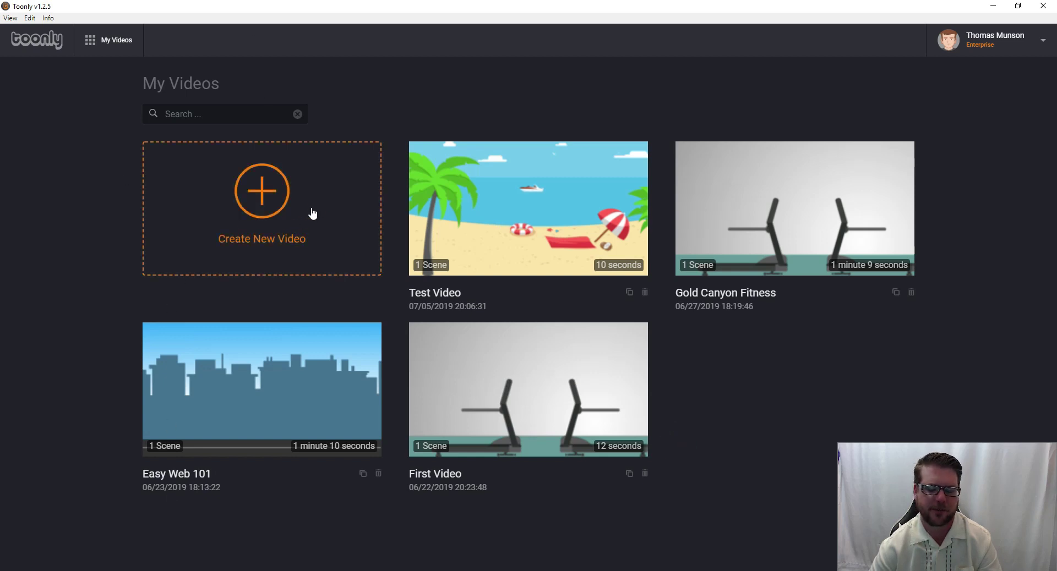
Start a new video, cancel it, and reopen the Test Video thumbnail
left_click(268, 240)
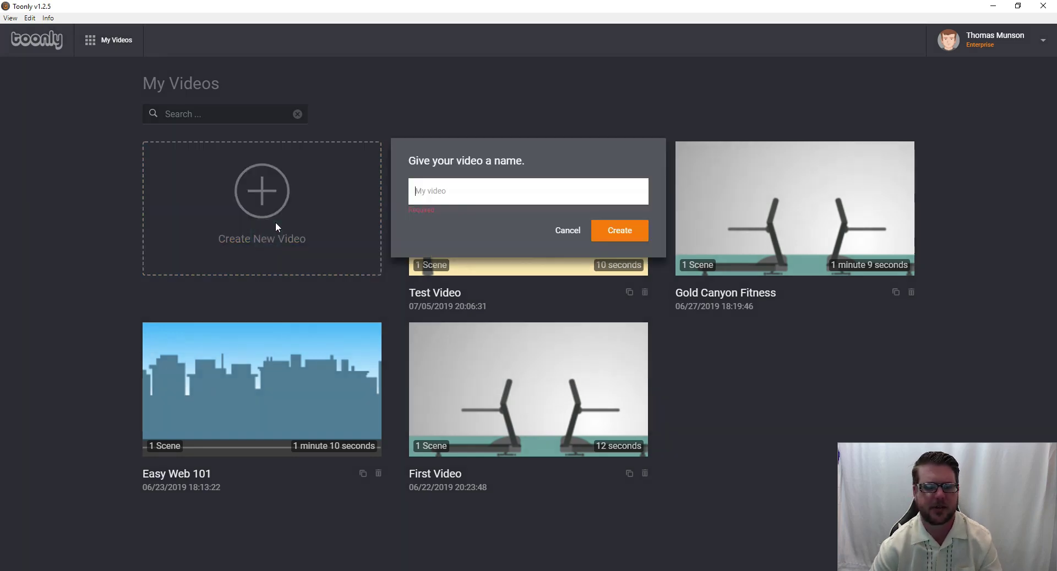
left_click(564, 238)
left_click(566, 214)
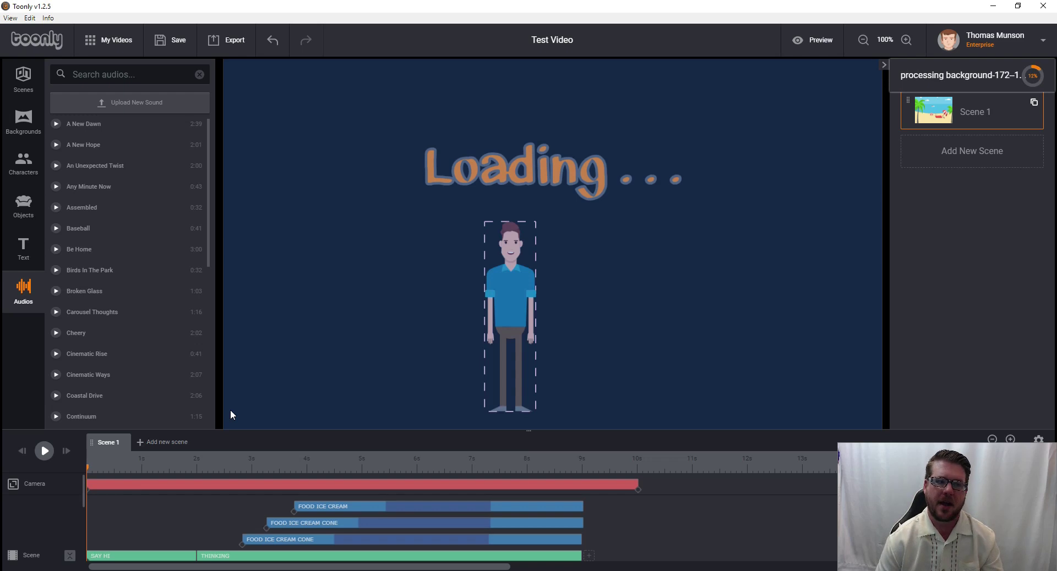
left_click(837, 443)
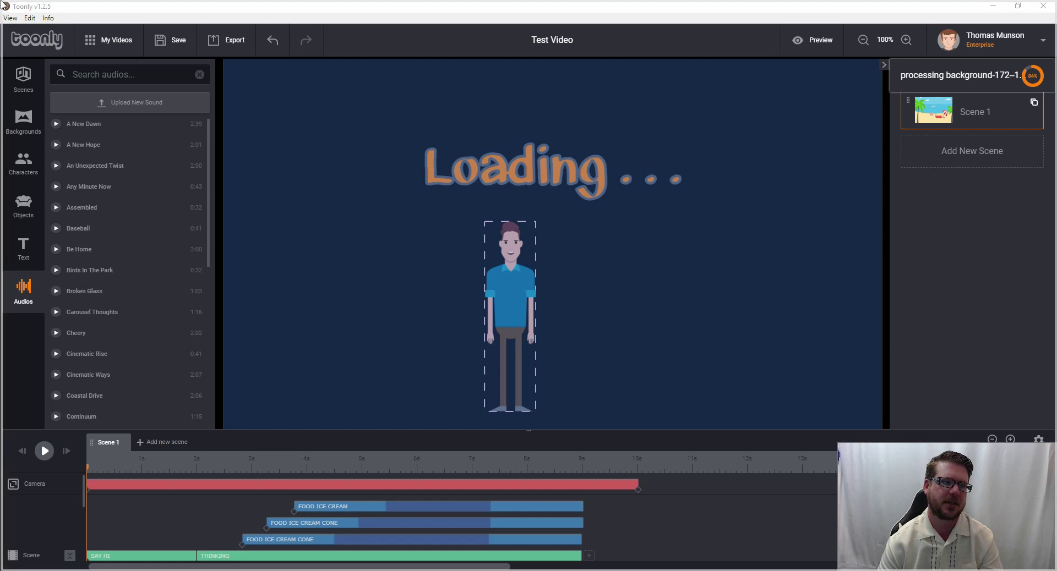